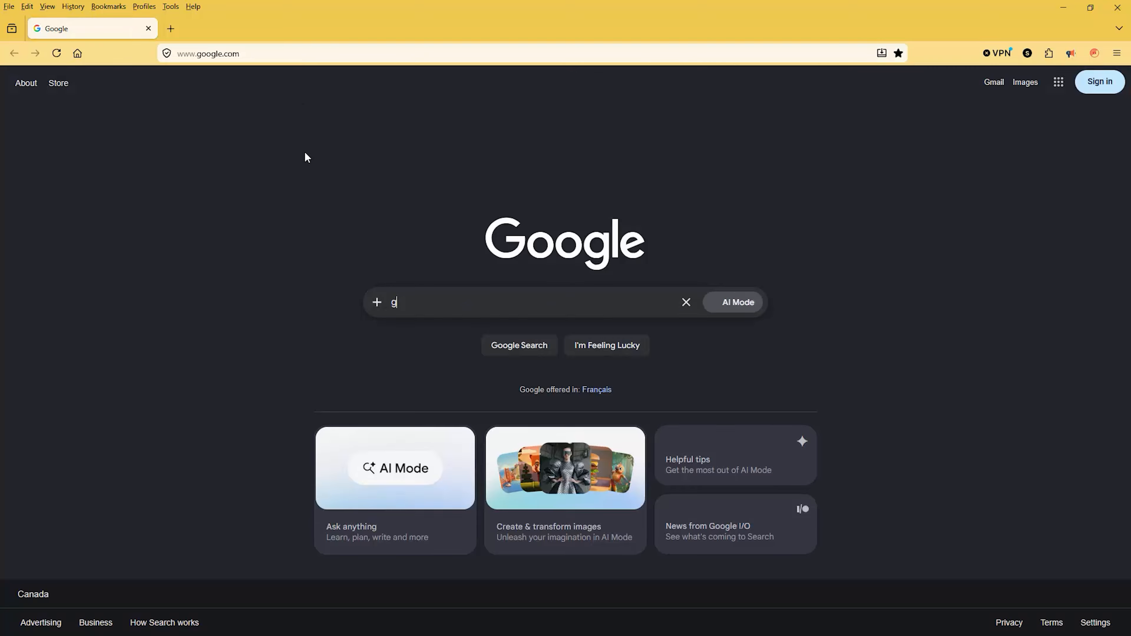
# - Find images for gUCCI LOGO on Google and copy the gold interlocking-G logo picture
pyautogui.press('Return')
pyautogui.click(220, 134)
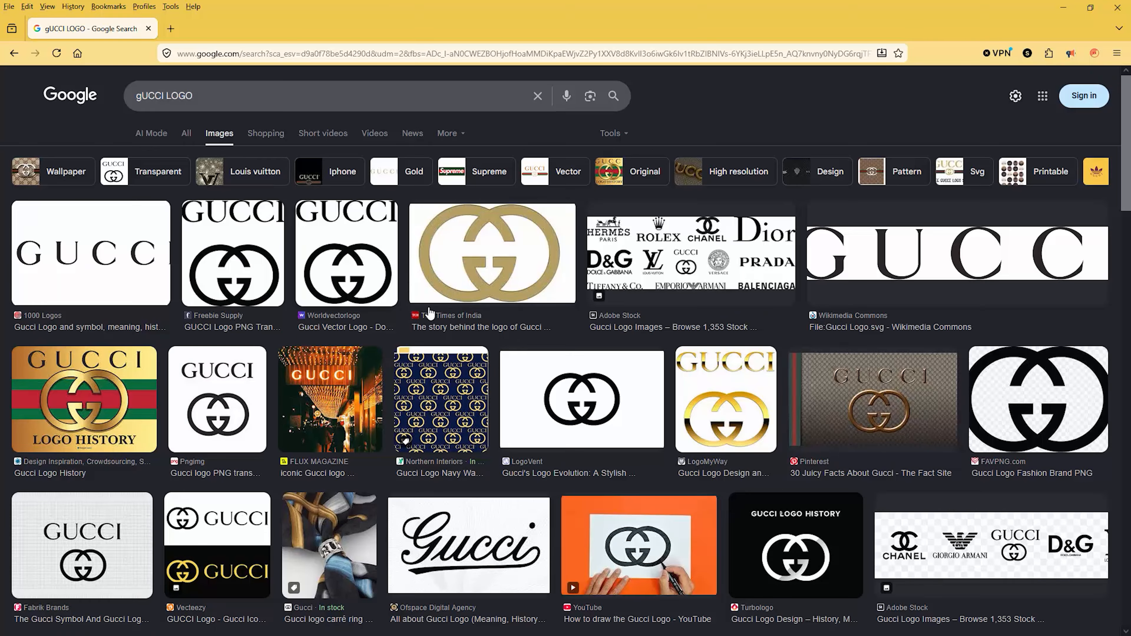
pyautogui.scroll(-12, 641, 408)
pyautogui.scroll(12, 494, 245)
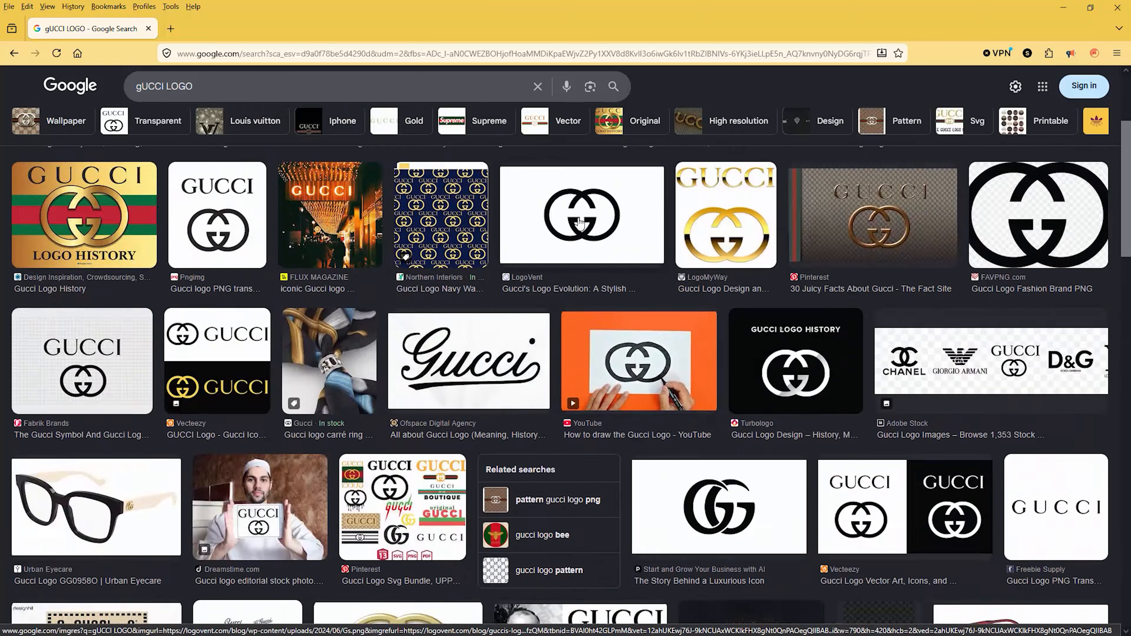
pyautogui.click(494, 245)
pyautogui.rightClick(767, 180)
pyautogui.click(810, 465)
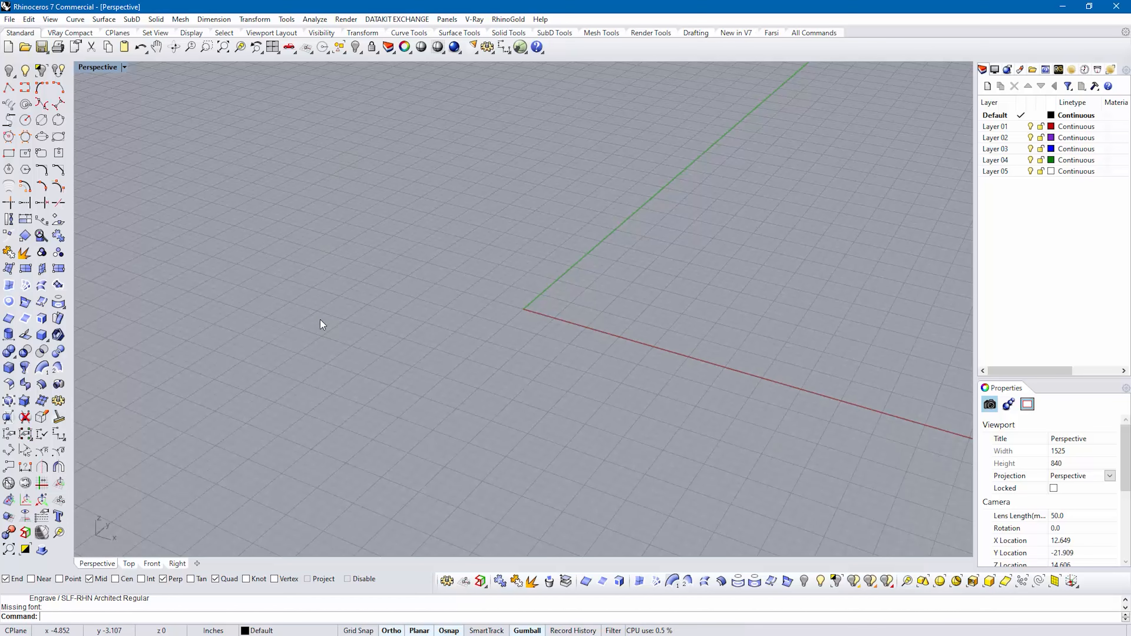
# - Switch to Rhino and paste the copied logo as a picture in the Top view with its first corner at 0
pyautogui.hotkey('ctrl', 'F1')
pyautogui.hotkey('ctrl', 'v')
pyautogui.write('0')
pyautogui.press('Return')
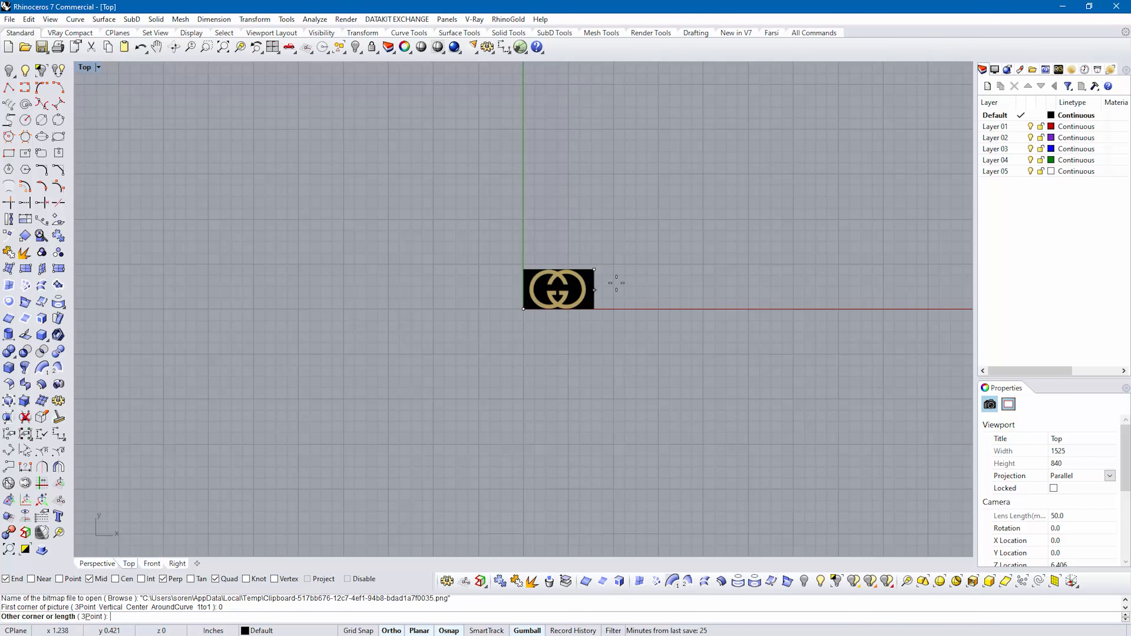
pyautogui.click(715, 201)
# - Draw a circle from the centre of the logo's right ring out to the ring's inner edge
pyautogui.moveTo(644, 193); pyautogui.dragTo(553, 268, button='right')
pyautogui.scroll(8, 563, 285)
pyautogui.click(25, 120)
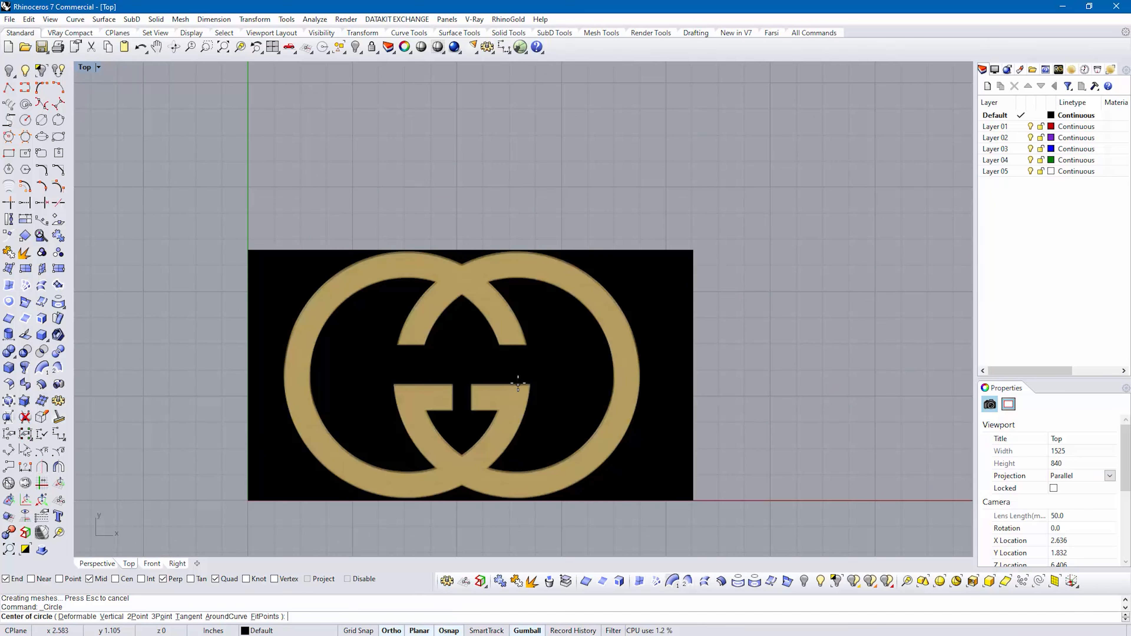
pyautogui.click(518, 378)
pyautogui.click(576, 451)
# - Make Layer 05 the current layer and assign the new circle to it
pyautogui.click(1026, 173)
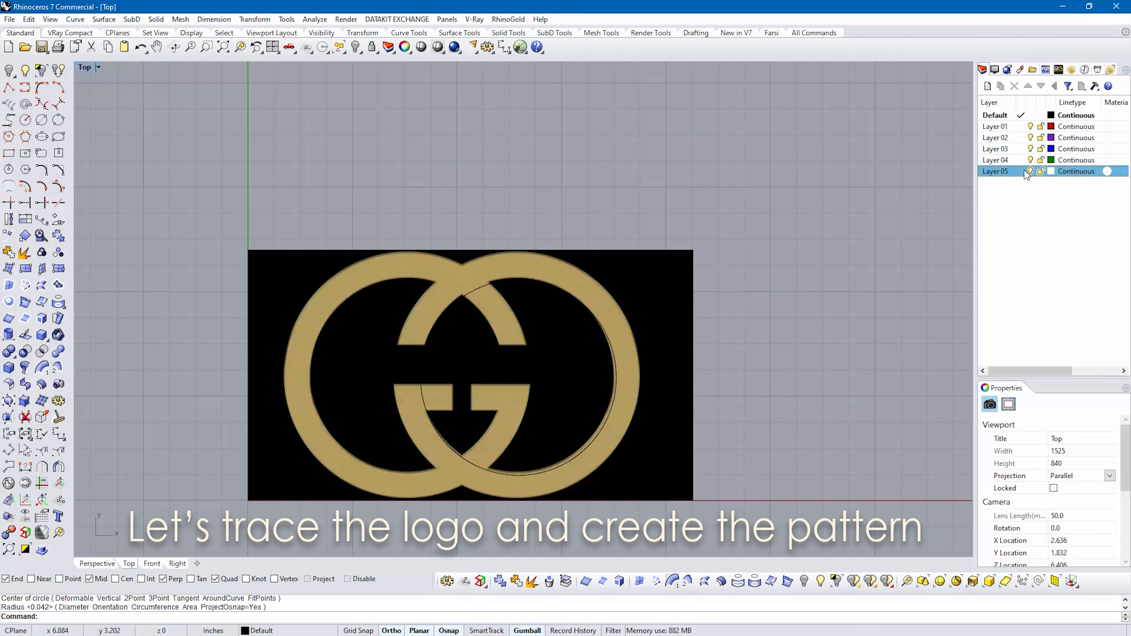
pyautogui.click(525, 474)
pyautogui.click(550, 500)
pyautogui.click(1082, 466)
pyautogui.click(1077, 531)
pyautogui.click(937, 494)
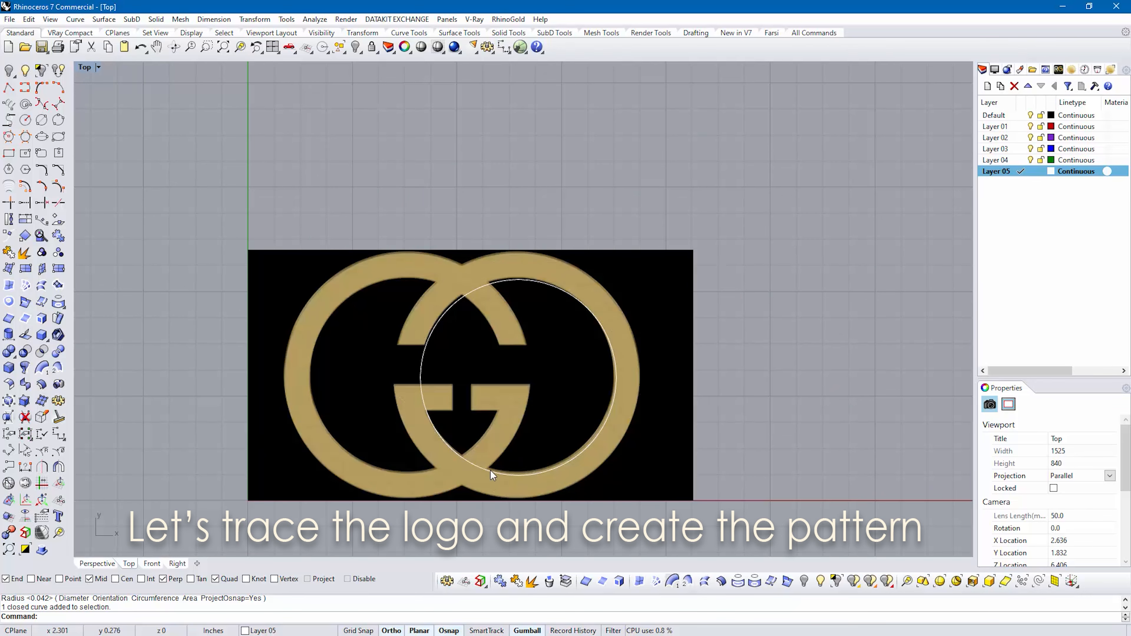
# - Fit the circle to the right ring's inner edge and create a concentric scaled copy along its outer edge
pyautogui.click(503, 474)
pyautogui.click(539, 501)
pyautogui.moveTo(521, 355); pyautogui.dragTo(551, 378)
pyautogui.keyDown('alt'); pyautogui.keyDown('shift'); pyautogui.moveTo(418, 375); pyautogui.dragTo(394, 375); pyautogui.keyUp('shift'); pyautogui.keyUp('alt')
# - Copy both circles horizontally onto the logo's left ring
pyautogui.moveTo(378, 165); pyautogui.dragTo(654, 528)
pyautogui.moveTo(654, 528); pyautogui.dragTo(654, 481, button='right')
pyautogui.keyDown('alt'); pyautogui.moveTo(554, 328); pyautogui.dragTo(445, 413); pyautogui.keyUp('alt')
# - Draw a horizontal line across the logo near the upper edge of the lower G bars
pyautogui.click(9, 87)
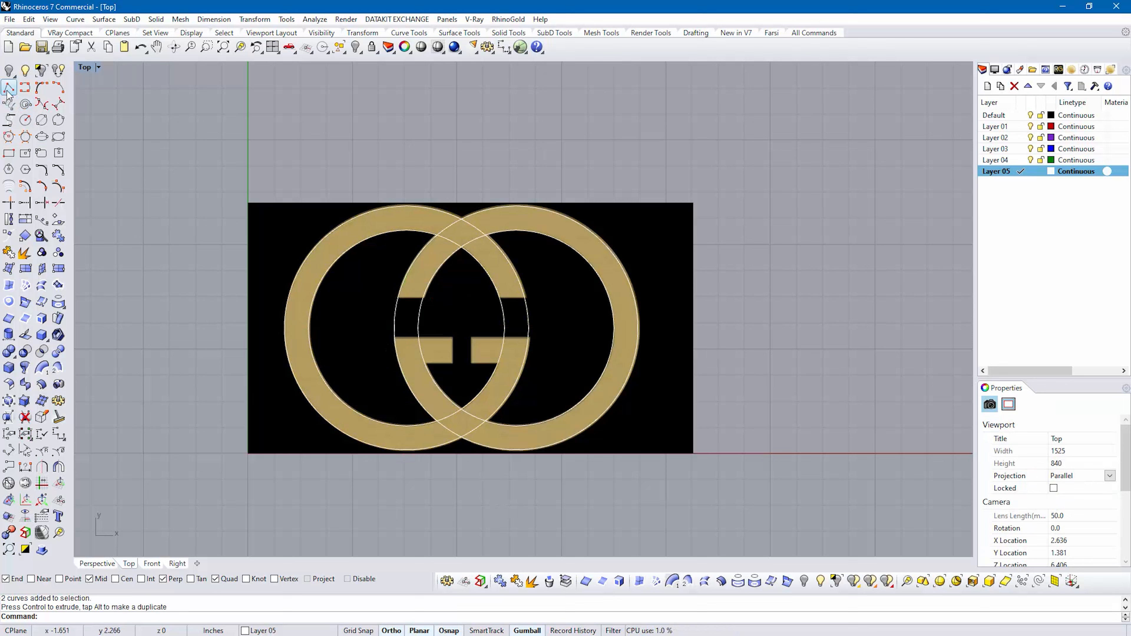
pyautogui.click(207, 339)
pyautogui.click(587, 339)
# - Align the horizontal line with the bars' upper edge and copy it to the upper arc ends and the bars' lower edge
pyautogui.scroll(10, 533, 346)
pyautogui.click(398, 325)
pyautogui.click(566, 356)
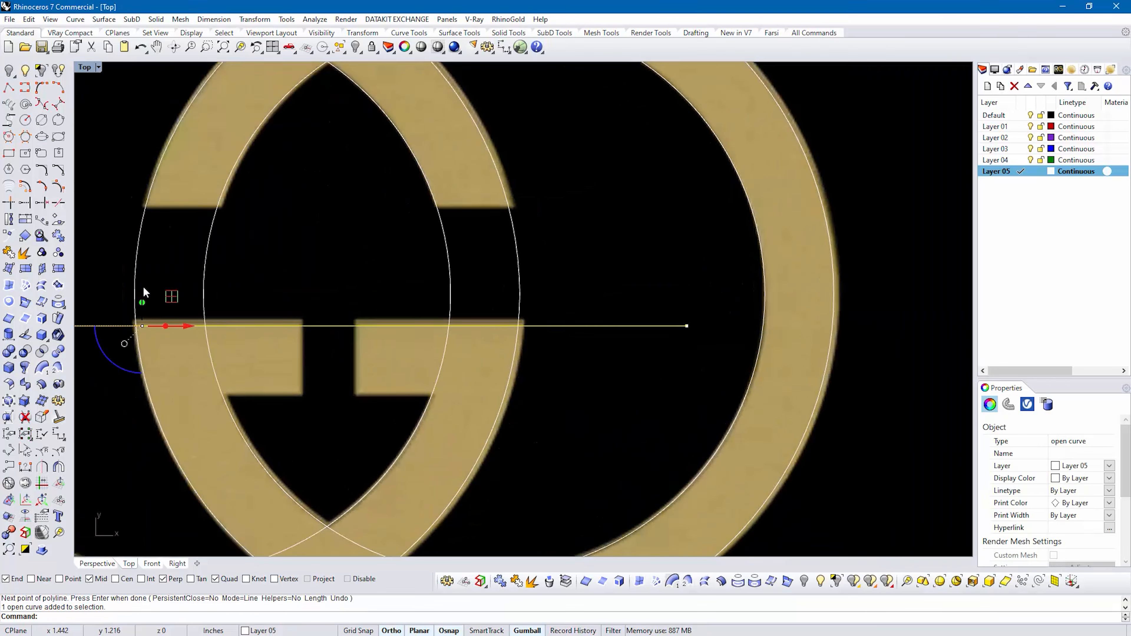
pyautogui.moveTo(143, 286); pyautogui.dragTo(142, 162)
pyautogui.scroll(-14, 533, 243)
pyautogui.click(548, 118)
pyautogui.scroll(4, 543, 107)
# - Shorten the three horizontal lines at both ends to the area where the two rings overlap
pyautogui.click(230, 376)
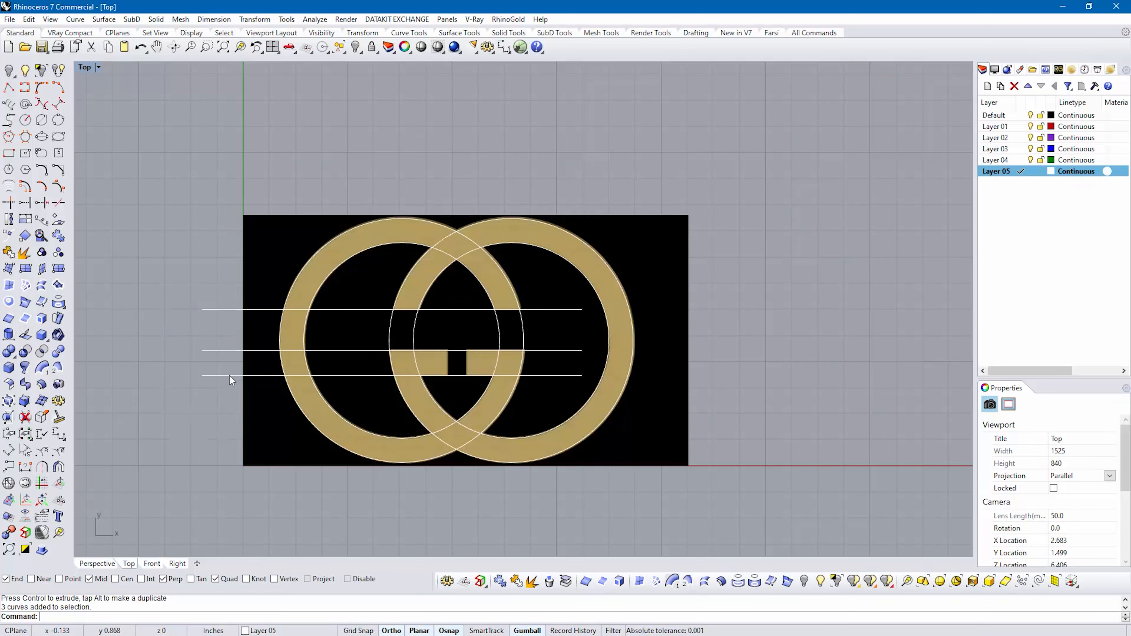
pyautogui.keyDown('shift'); pyautogui.click(225, 350); pyautogui.keyUp('shift')
pyautogui.keyDown('shift'); pyautogui.click(218, 310); pyautogui.keyUp('shift')
pyautogui.moveTo(164, 257); pyautogui.dragTo(233, 403)
pyautogui.moveTo(242, 342); pyautogui.dragTo(379, 396)
pyautogui.moveTo(442, 430); pyautogui.dragTo(443, 429)
pyautogui.moveTo(545, 406); pyautogui.dragTo(600, 281)
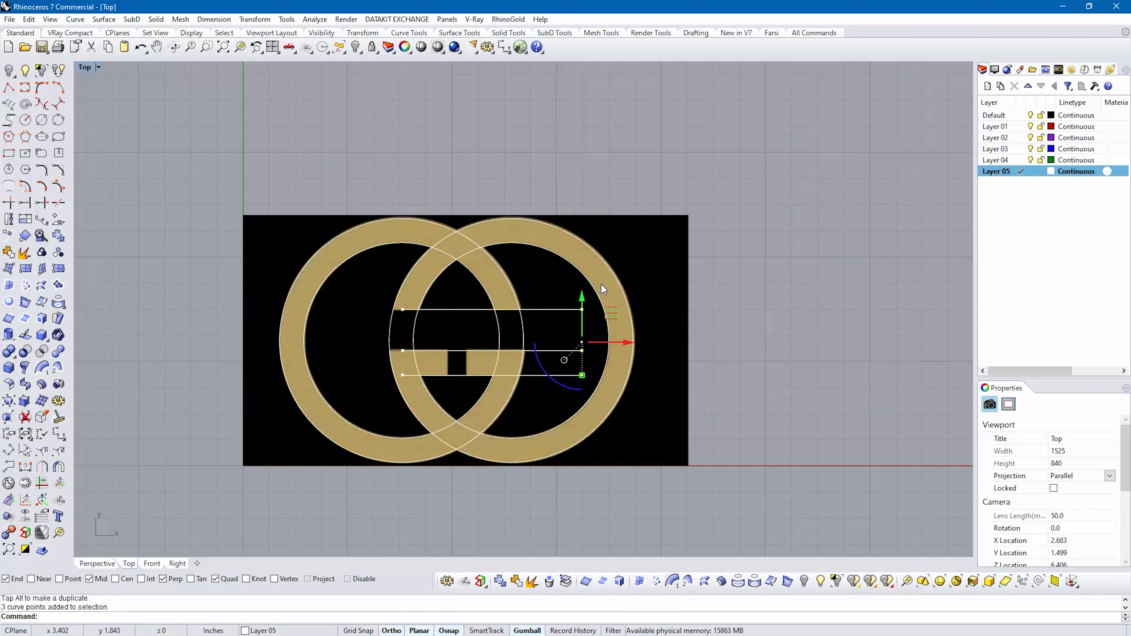
# - Move the logo picture horizontally to the right, clear of the traced curves
pyautogui.click(485, 343)
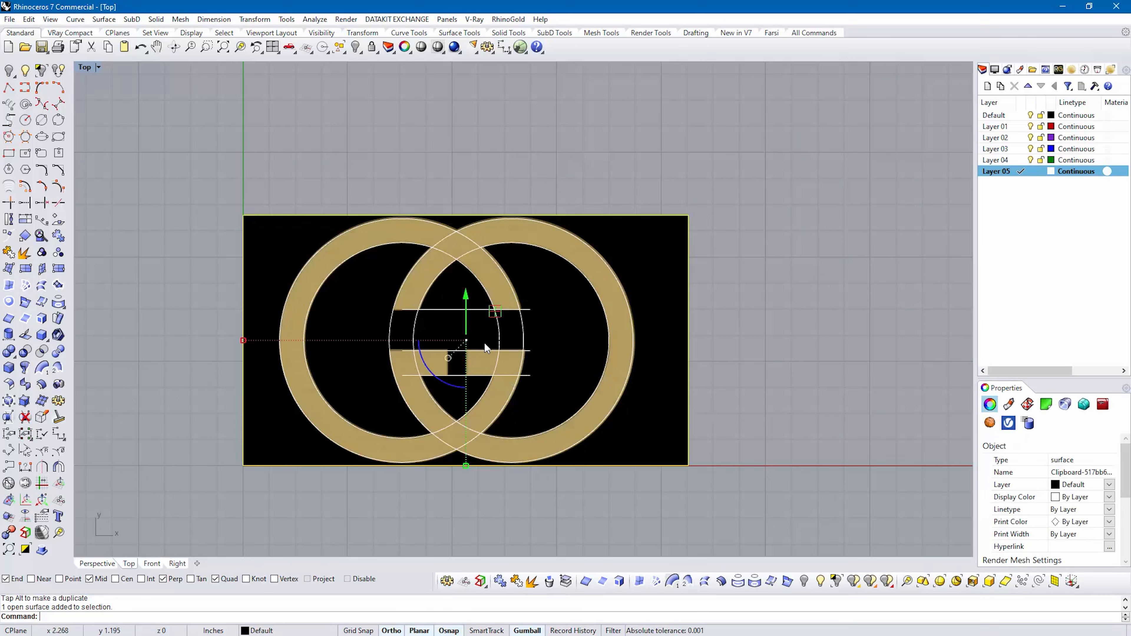
pyautogui.rightClick(466, 317)
pyautogui.press('Escape')
pyautogui.moveTo(509, 341); pyautogui.dragTo(886, 354)
pyautogui.scroll(-6, 787, 341)
pyautogui.click(781, 422)
pyautogui.scroll(6, 664, 337)
pyautogui.moveTo(663, 337); pyautogui.dragTo(371, 334, button='right')
# - Trim the horizontal lines outside the right arc and across the centre, and the arc segments between the upper and middle lines
pyautogui.write('TR')
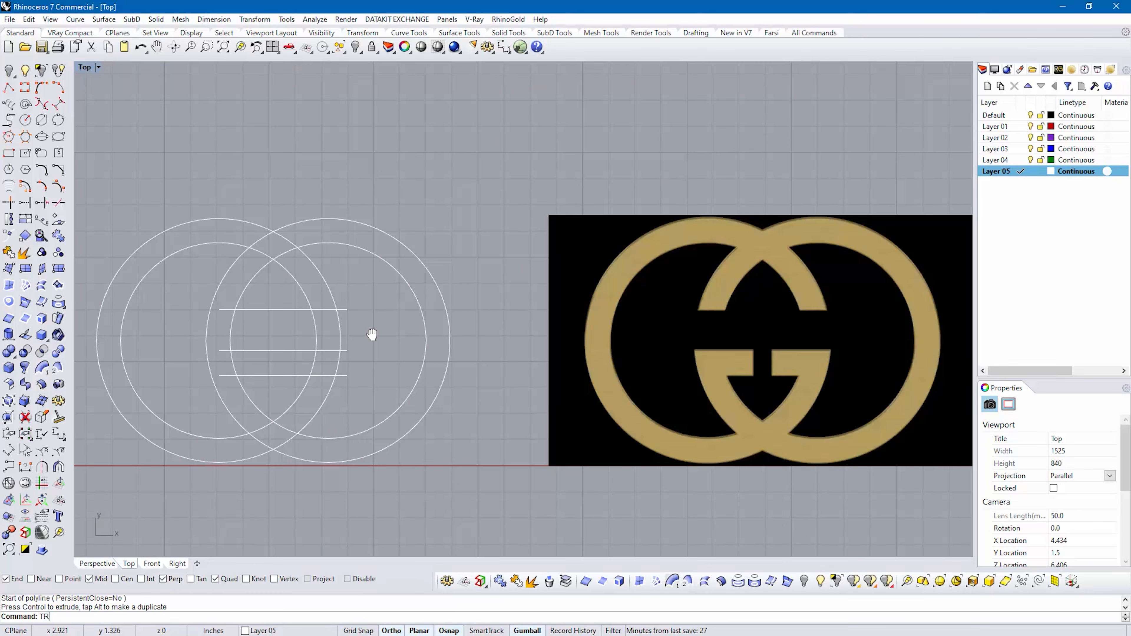
pyautogui.rightClick(95, 439)
pyautogui.moveTo(355, 299); pyautogui.dragTo(344, 361)
pyautogui.click(342, 375)
pyautogui.moveTo(285, 386); pyautogui.dragTo(255, 295)
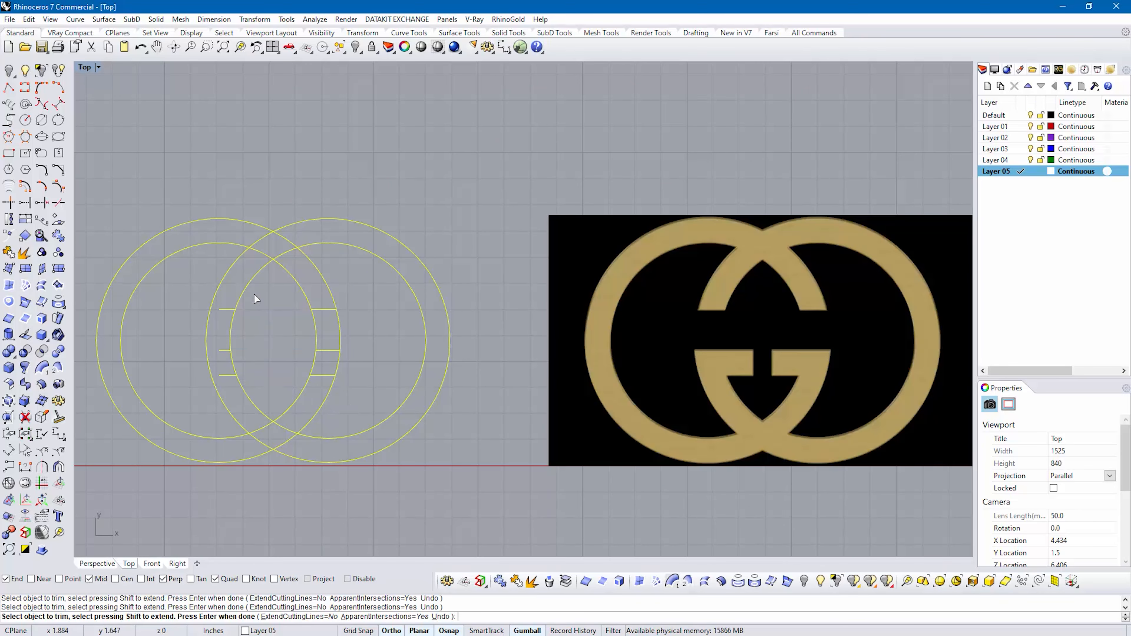
pyautogui.rightClick(244, 337)
# - Extend the upper and middle line stubs at the left arc outward to the outer circle
pyautogui.write('EX')
pyautogui.rightClick(240, 333)
pyautogui.rightClick(239, 332)
pyautogui.click(223, 309)
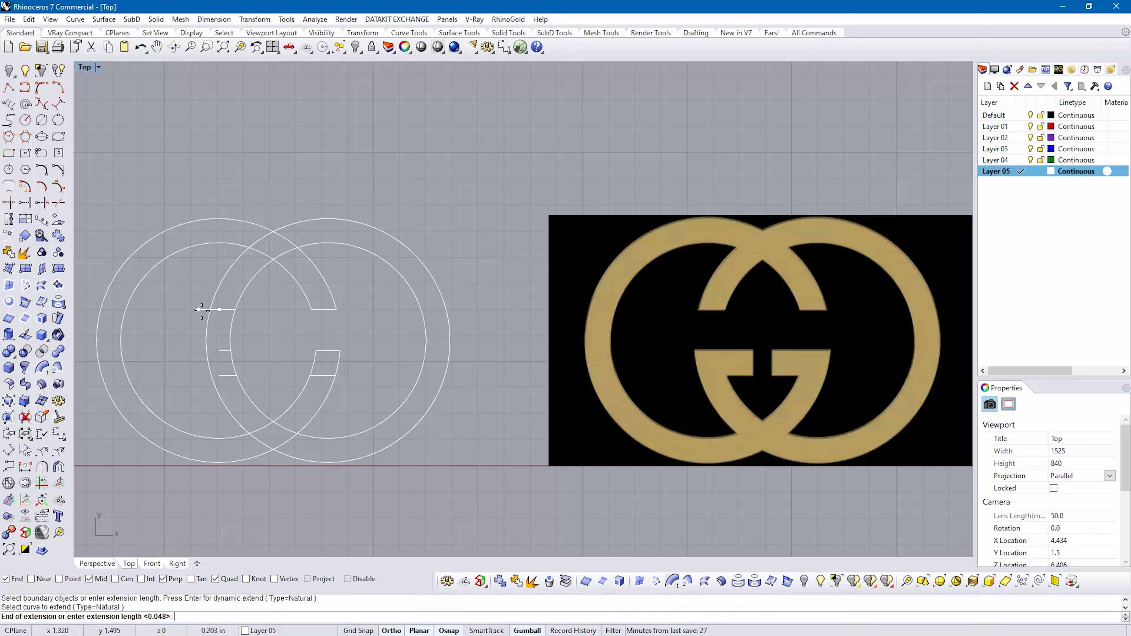
pyautogui.click(224, 355)
pyautogui.click(206, 357)
# - Extend the upper line stub at the left arc using the right ring's outer circle as the boundary
pyautogui.press('Return')
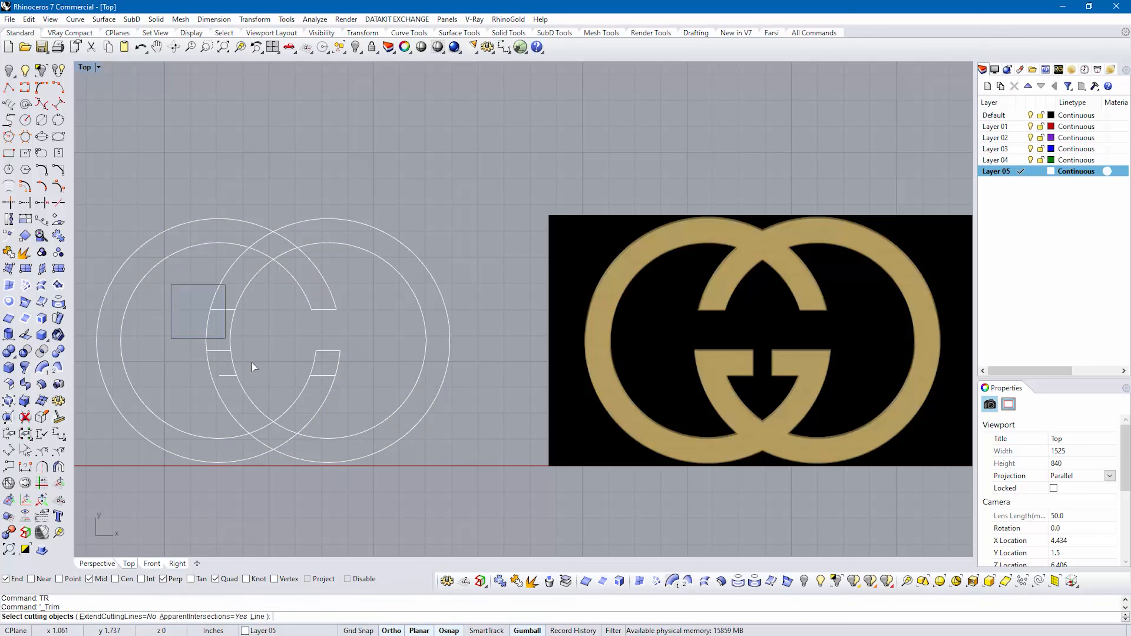
pyautogui.click(208, 329)
pyautogui.write('E')
pyautogui.click(213, 316)
pyautogui.rightClick(215, 315)
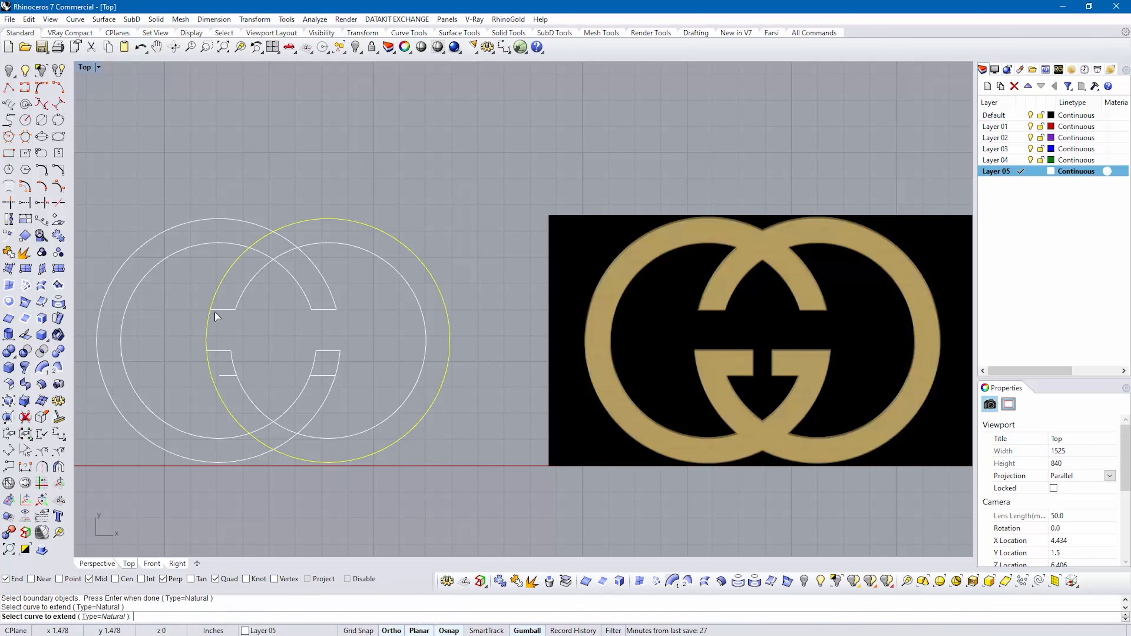
pyautogui.press('Return')
# - Trim the right ring's outer circle between the upper and middle line stubs
pyautogui.write('tr')
pyautogui.press('Return')
pyautogui.click(207, 331)
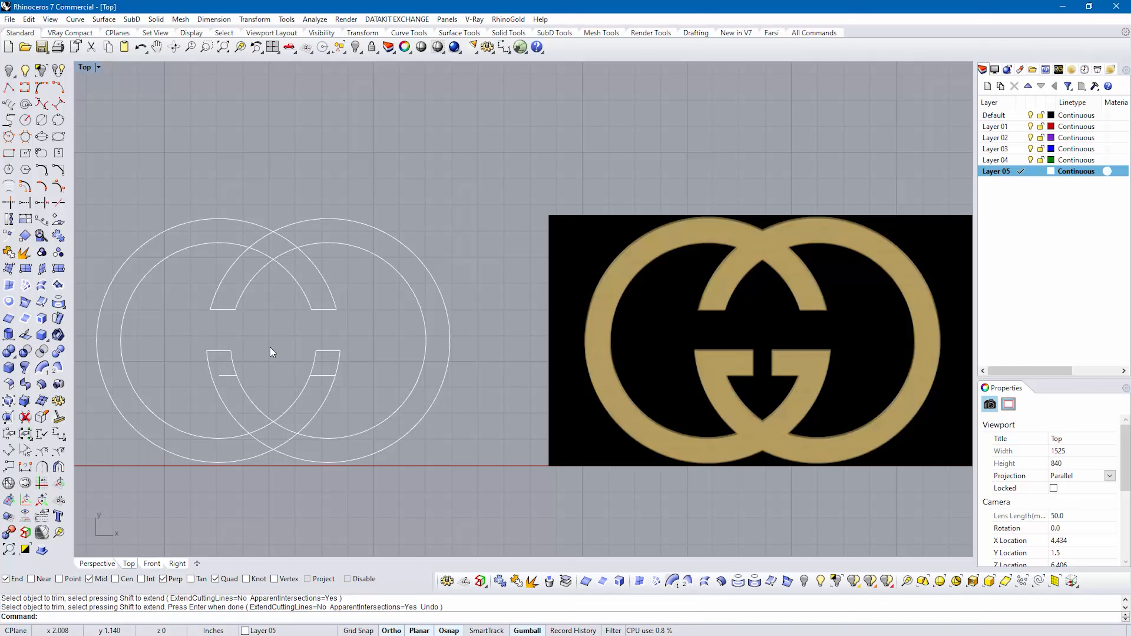
# - Stretch the lower line between the inner arcs and the middle line between the outer arcs, removing the duplicate stubs
pyautogui.click(237, 375)
pyautogui.moveTo(245, 375); pyautogui.dragTo(302, 376)
pyautogui.click(325, 378)
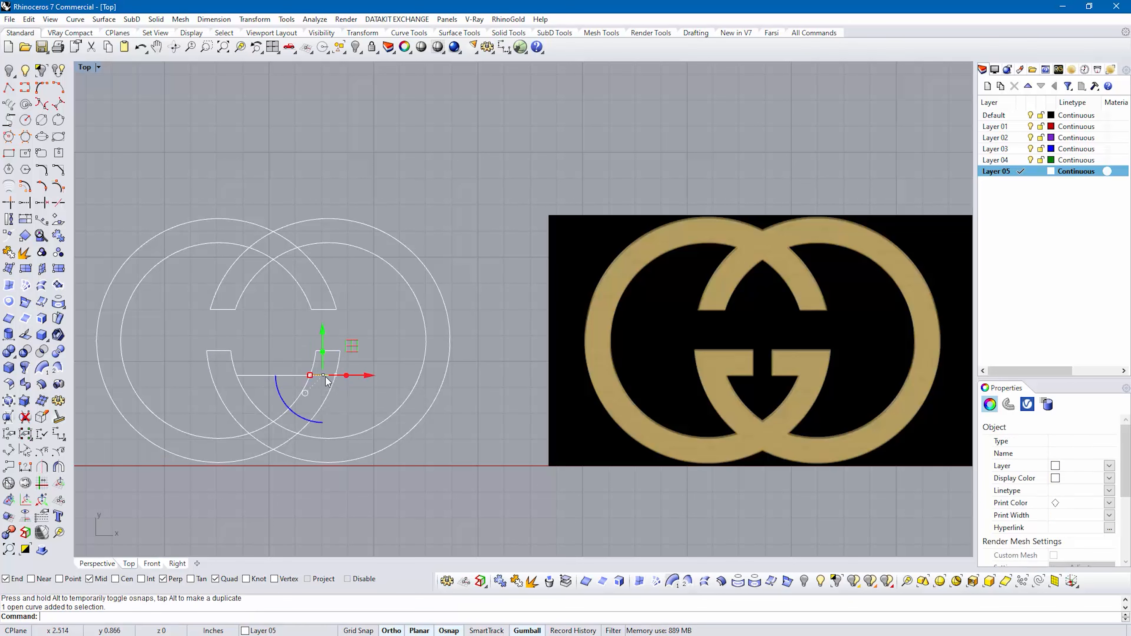
pyautogui.click(336, 375)
pyautogui.click(315, 350)
pyautogui.moveTo(290, 351); pyautogui.dragTo(340, 355)
pyautogui.click(387, 346)
# - Trim the inner arcs between the middle and lower lines, and the overlapping arc segments where the rings cross
pyautogui.press('Return')
pyautogui.click(232, 363)
pyautogui.click(313, 364)
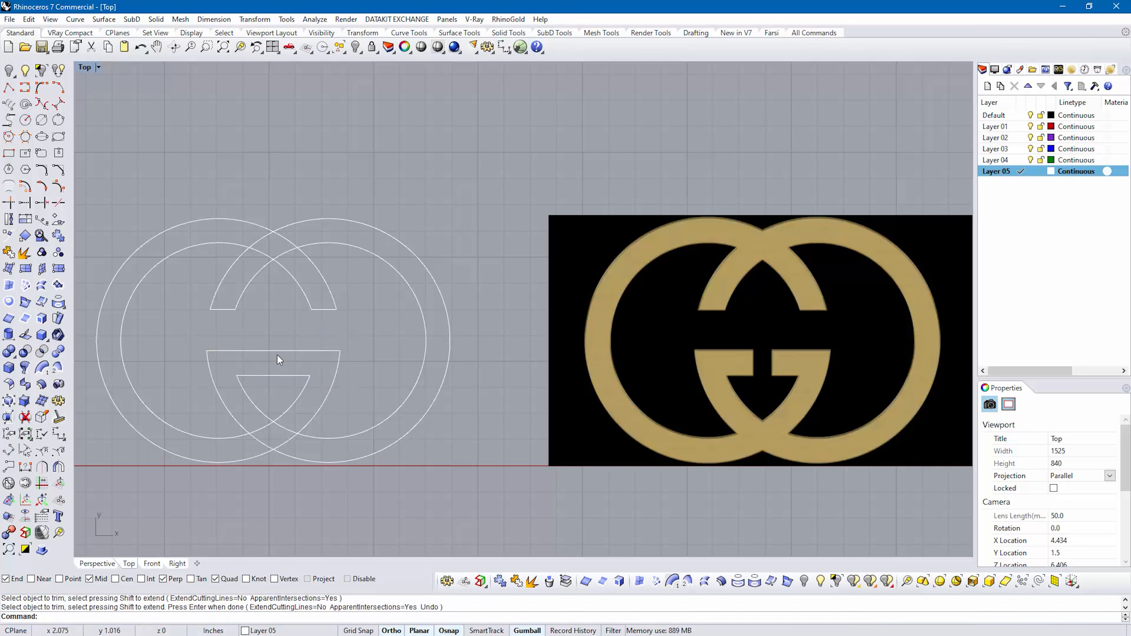
pyautogui.press('Return')
pyautogui.click(285, 431)
pyautogui.click(258, 433)
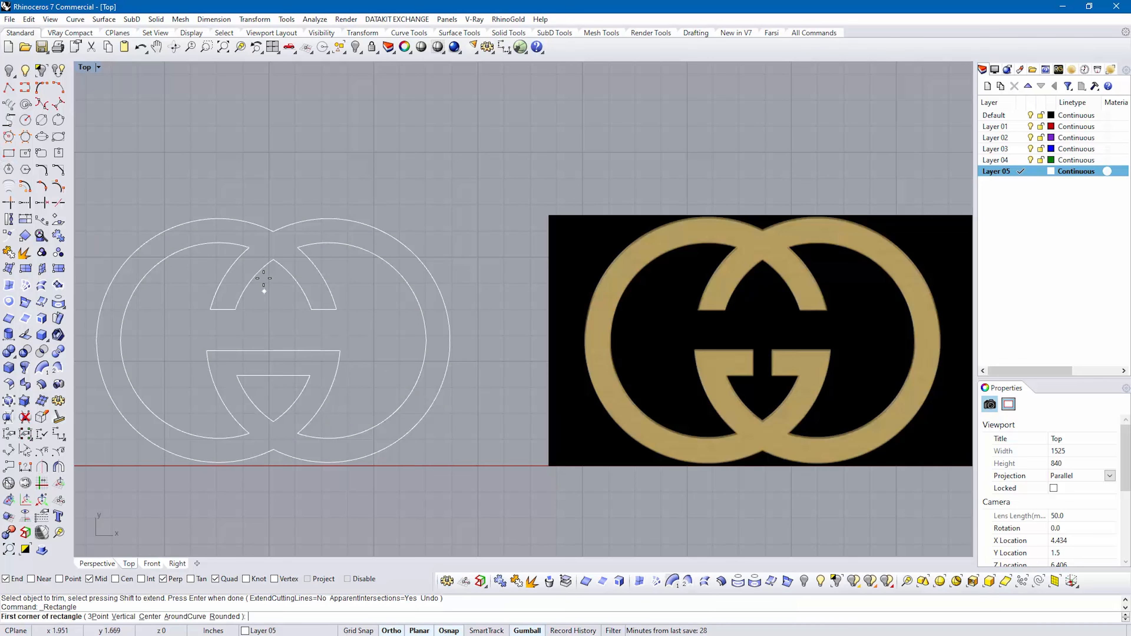
# - Move the logo picture back over the traced curves and draw a narrow rectangle as wide as the gap between the G bars
pyautogui.moveTo(677, 353); pyautogui.dragTo(202, 354)
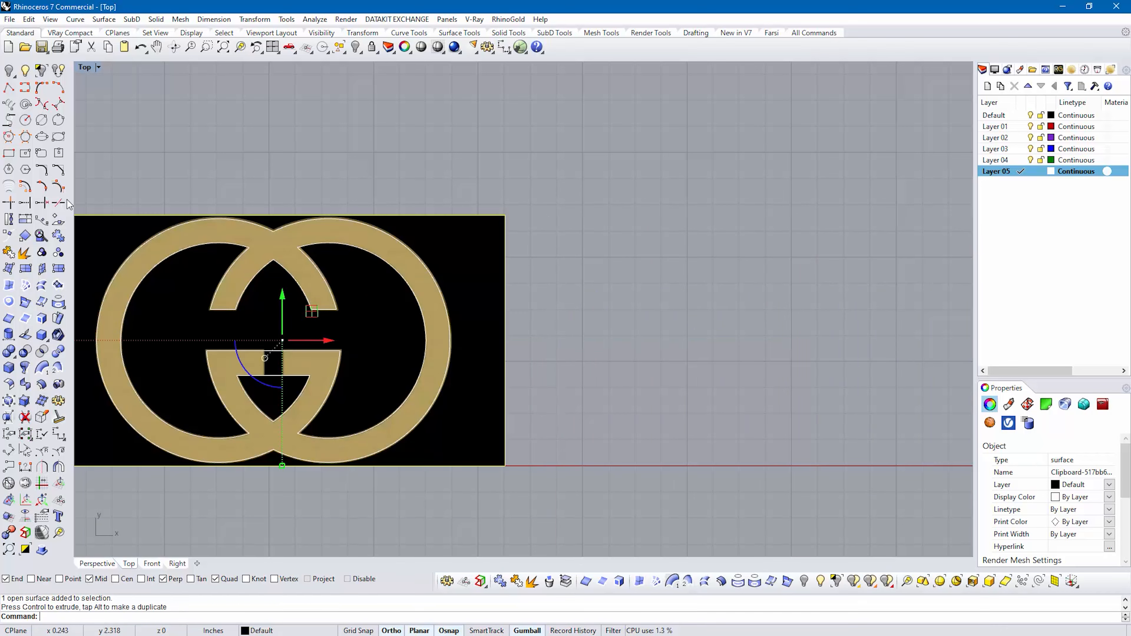
pyautogui.press('Return')
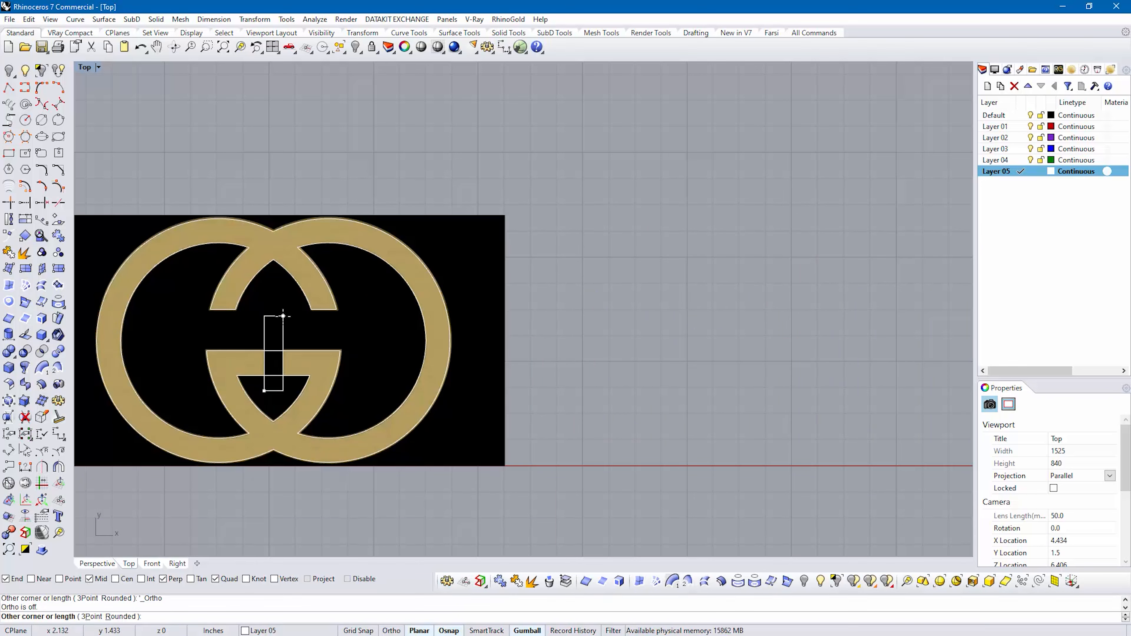
pyautogui.click(283, 316)
pyautogui.click(280, 318)
pyautogui.press('Escape')
# - Move the rectangle vertically so that its lower edge sits on the lower horizontal line
pyautogui.write('M')
pyautogui.press('Return')
pyautogui.click(275, 391)
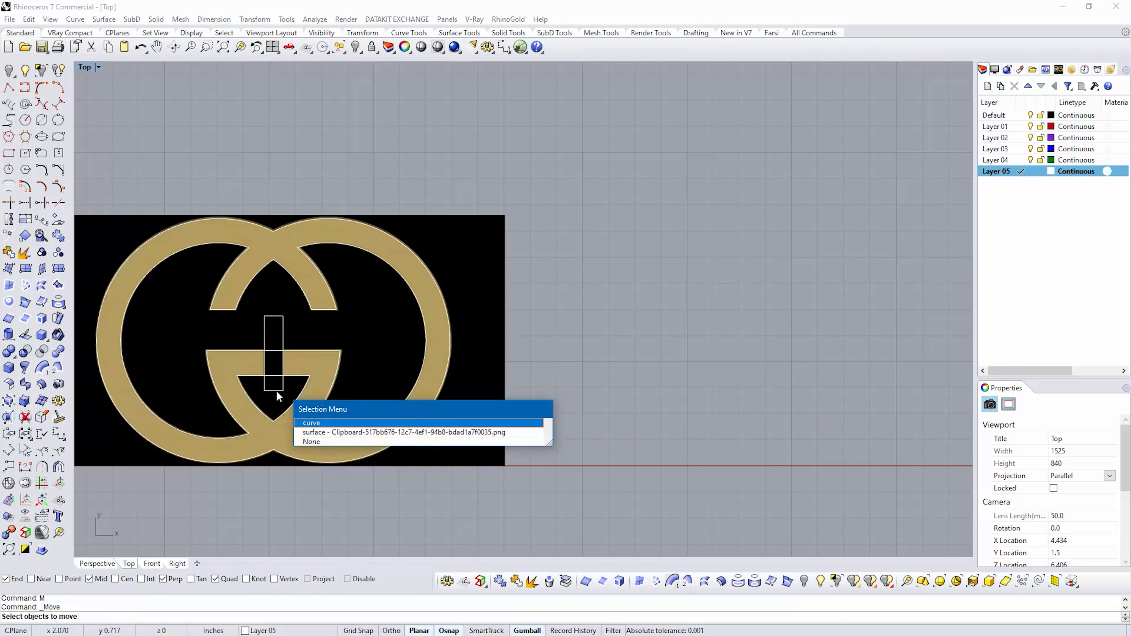
pyautogui.press('Return')
pyautogui.press('Return')
pyautogui.click(274, 390)
# - Trim the rectangle's lower edge and the parts of the lower and middle lines inside the rectangle
pyautogui.write('TR')
pyautogui.press('Return')
pyautogui.moveTo(121, 148); pyautogui.dragTo(371, 500)
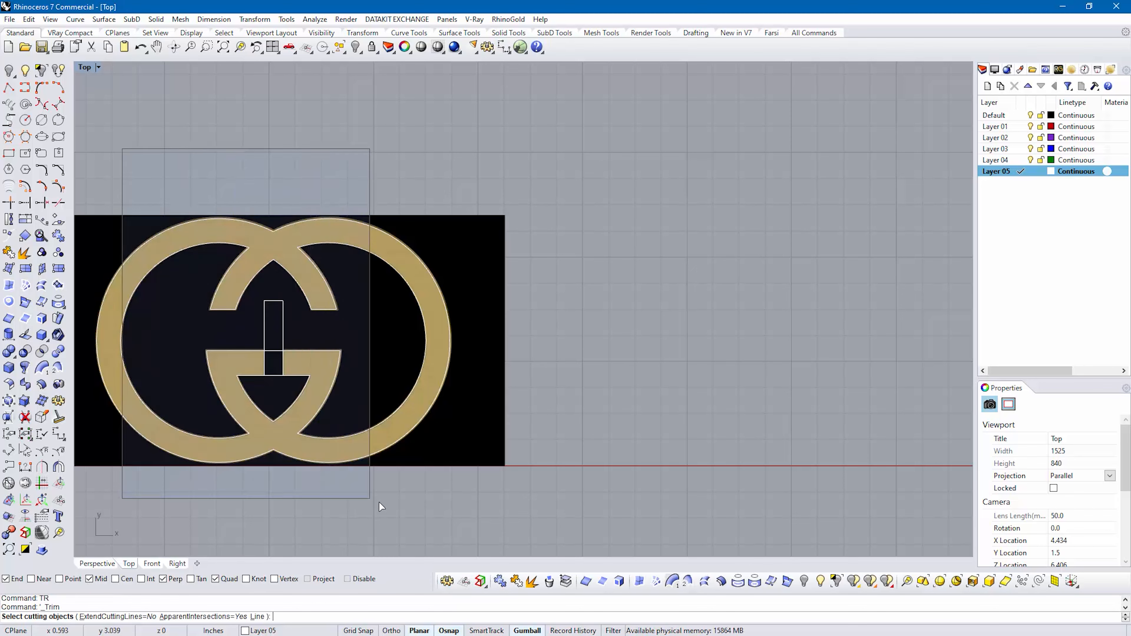
pyautogui.press('Return')
pyautogui.click(273, 377)
pyautogui.press('Return')
pyautogui.click(275, 378)
pyautogui.press('Return')
pyautogui.click(275, 351)
pyautogui.click(304, 385)
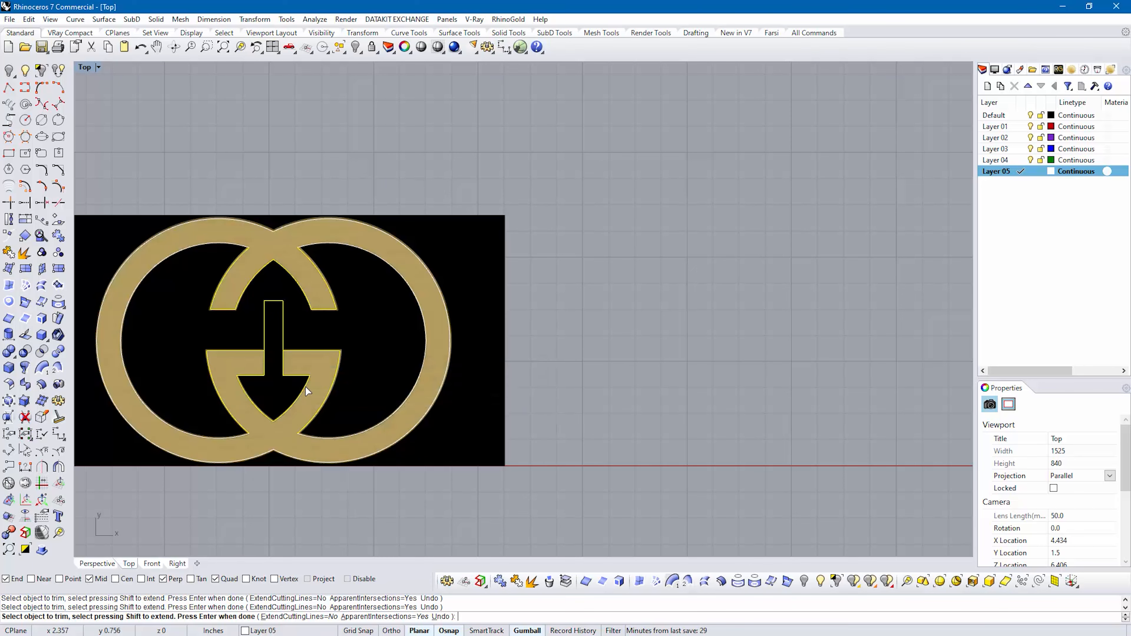
# - Trim the part of the rectangle that rises above the G bars' upper edge
pyautogui.click(266, 322)
pyautogui.click(285, 351)
pyautogui.press('Return')
# - Move the logo picture aside again and join all the traced logo curves
pyautogui.click(459, 428)
pyautogui.moveTo(316, 341); pyautogui.dragTo(770, 364)
pyautogui.click(111, 497)
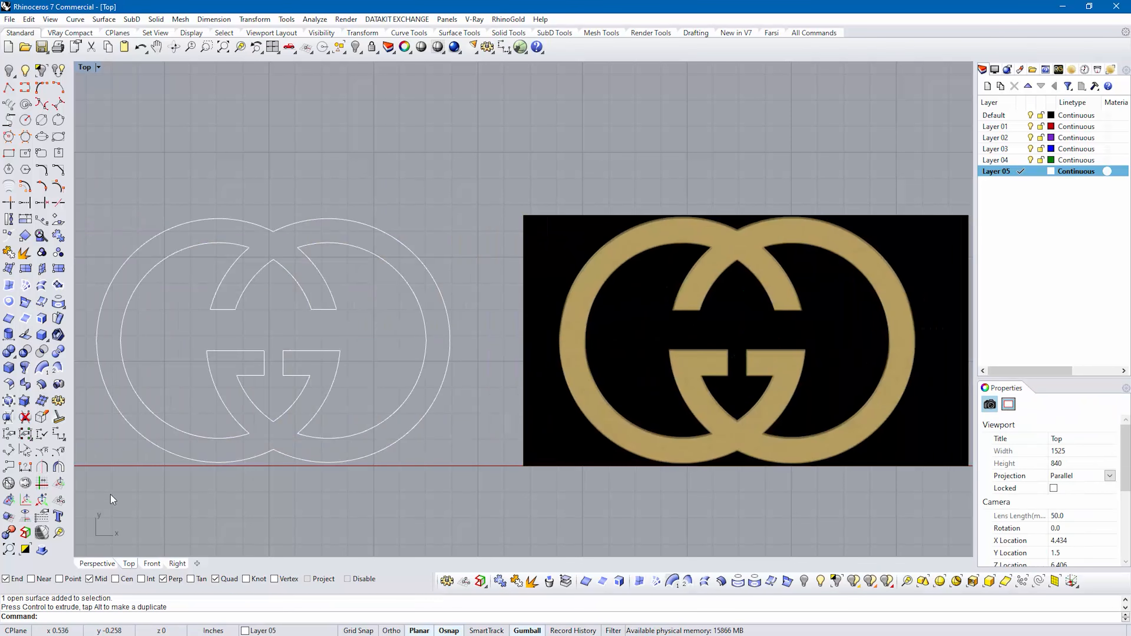
pyautogui.moveTo(93, 510); pyautogui.dragTo(470, 198)
pyautogui.click(517, 581)
pyautogui.click(457, 501)
# - Delete the reference logo picture
pyautogui.scroll(-6, 306, 330)
pyautogui.click(516, 356)
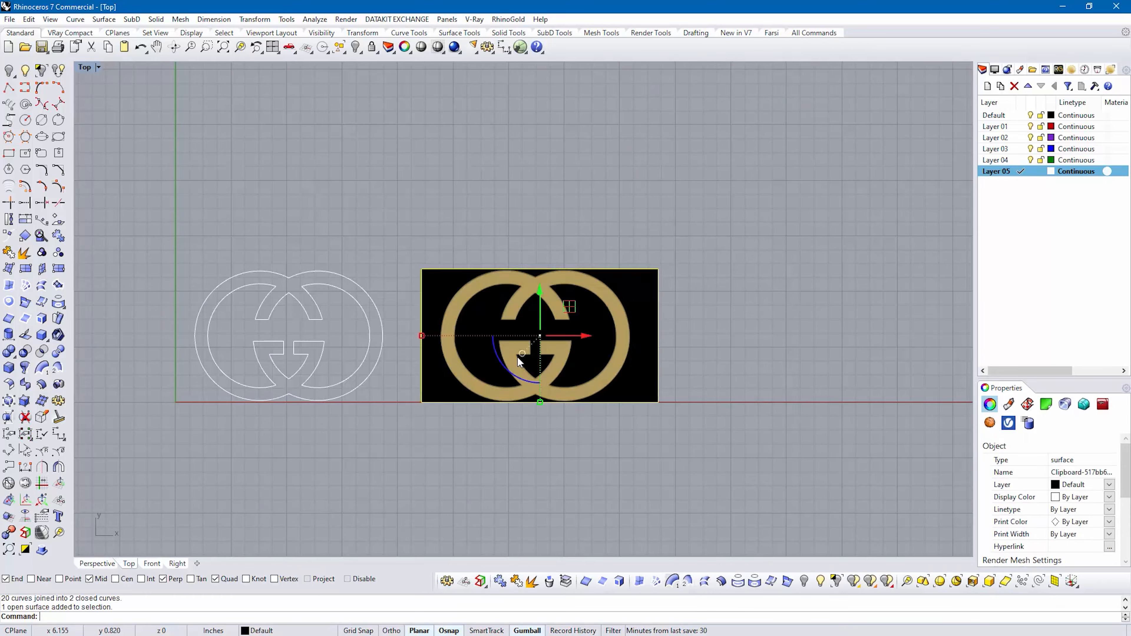
pyautogui.press('Delete')
# - Select the joined logo outlines one at a time to check that each is a closed curve
pyautogui.moveTo(287, 327); pyautogui.dragTo(461, 311, button='right')
pyautogui.scroll(8, 461, 311)
pyautogui.click(447, 379)
pyautogui.click(327, 203)
pyautogui.click(252, 159)
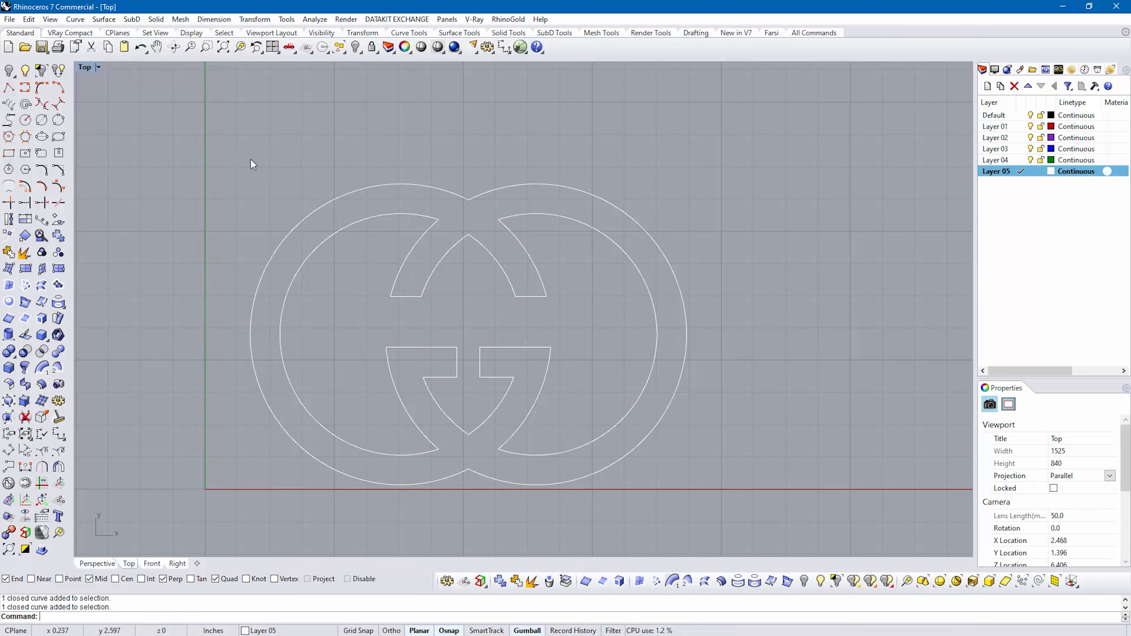
pyautogui.scroll(-13, 107, 132)
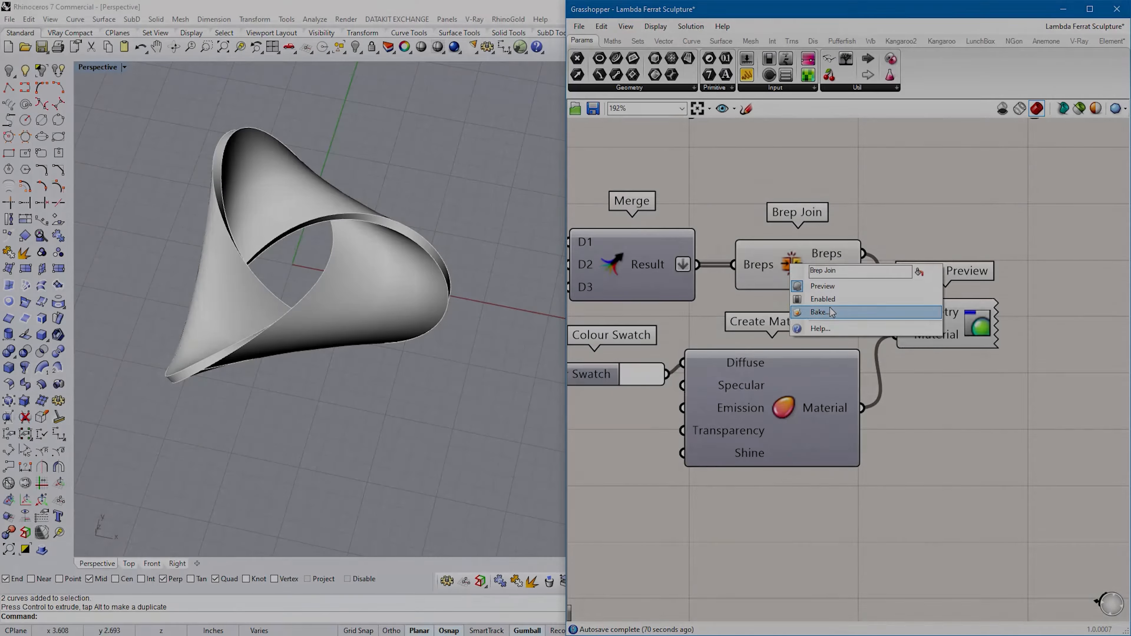
# - Bake the Brep Join sculpture from Grasshopper into Rhino and set the Perspective viewport to a shaded display
pyautogui.click(824, 310)
pyautogui.click(836, 427)
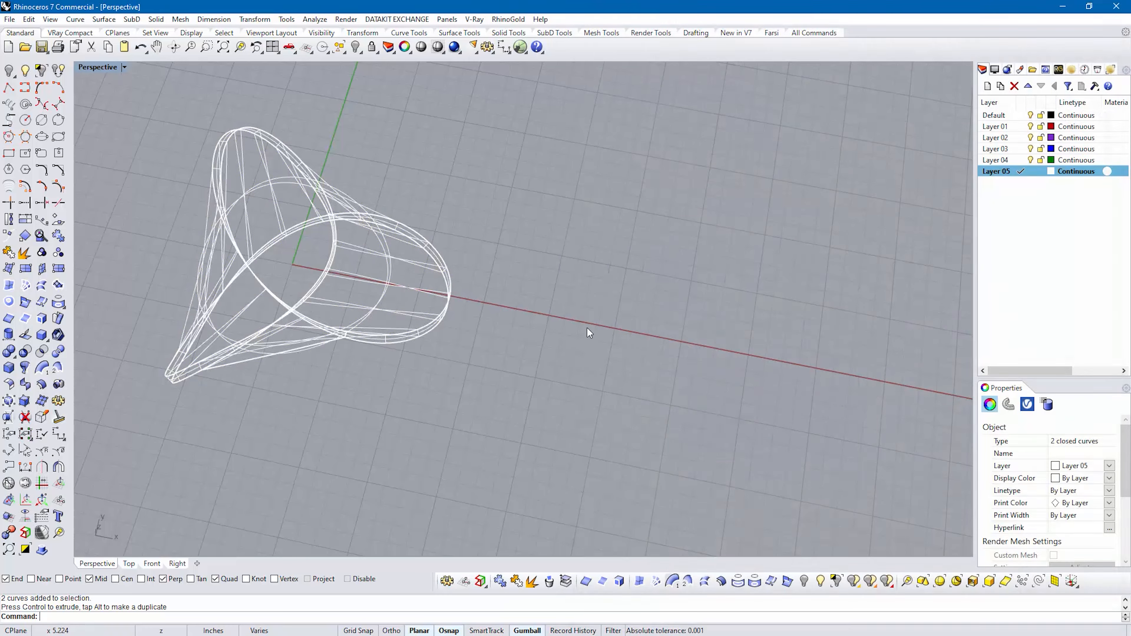
pyautogui.click(570, 364)
pyautogui.hotkey('ctrl', 'z')
pyautogui.click(125, 67)
pyautogui.click(155, 84)
# - Separate the baked sculpture's narrow edge strips from its broad surfaces and place the two sets apart along the X axis
pyautogui.click(427, 303)
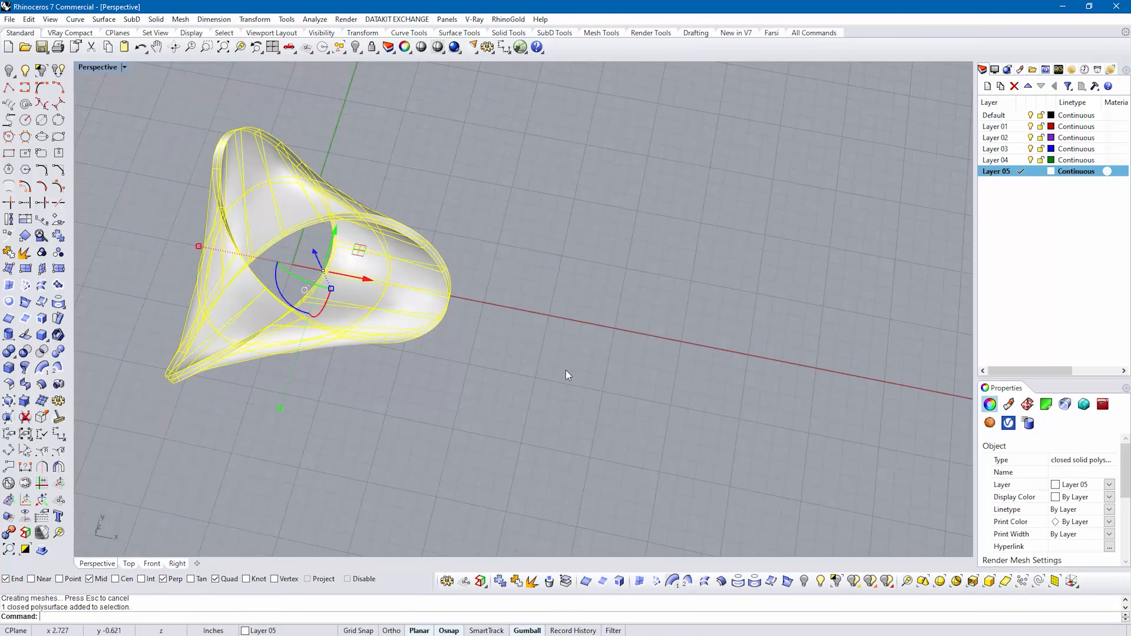
pyautogui.scroll(-5, 1054, 507)
pyautogui.click(1053, 525)
pyautogui.click(623, 481)
pyautogui.click(423, 321)
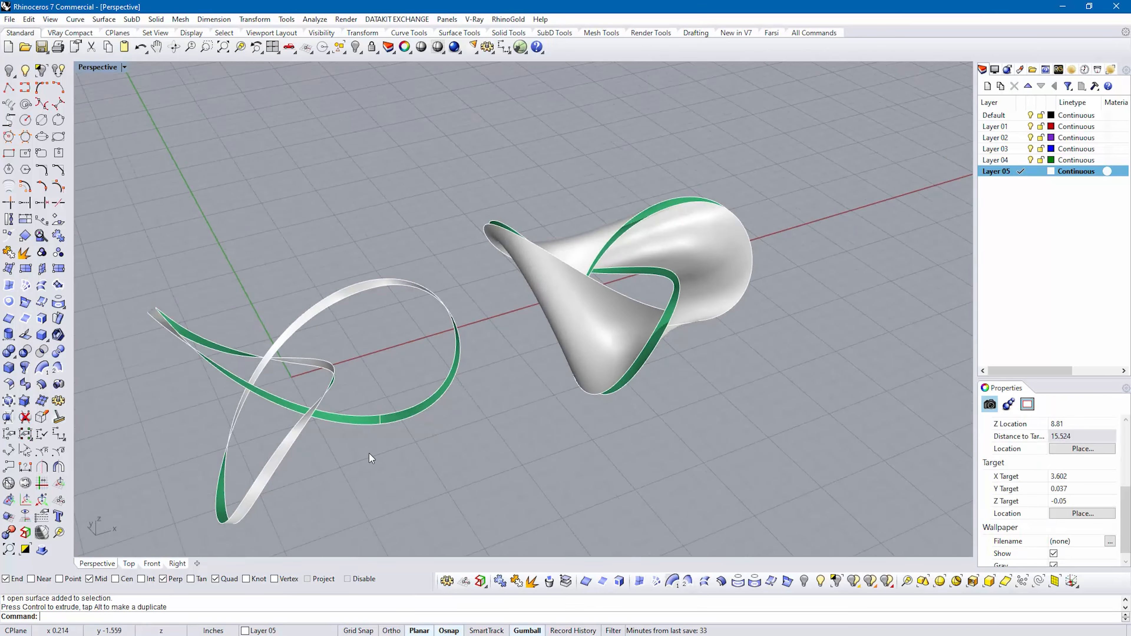
# - Restore the four-viewport layout to show the logo curves and the sculpture together
pyautogui.scroll(-5, 369, 453)
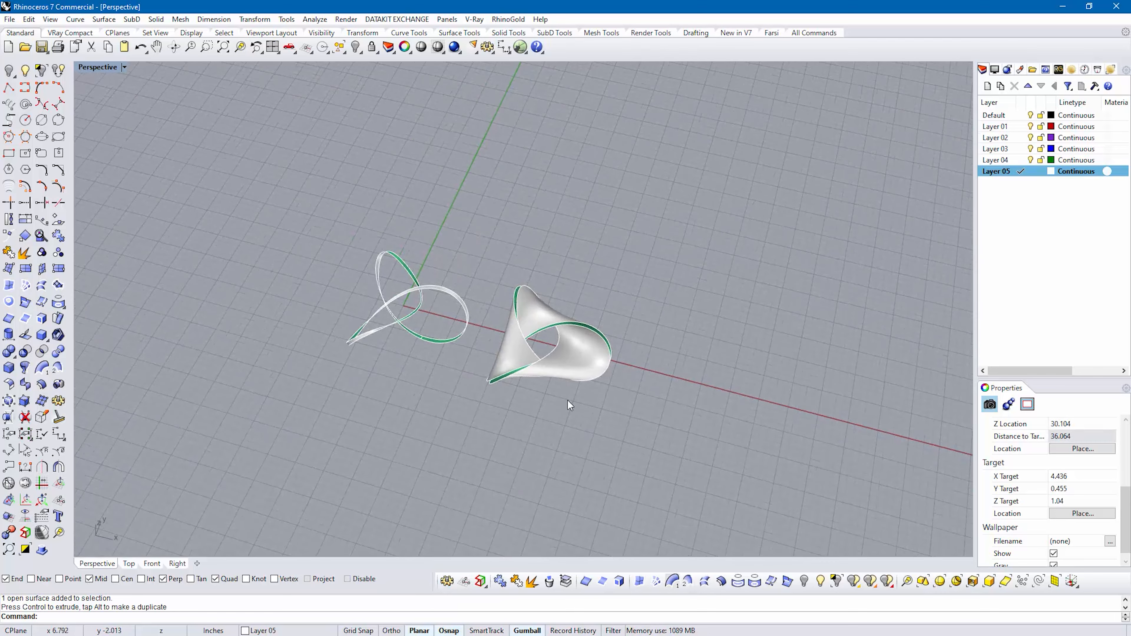
pyautogui.doubleClick(109, 67)
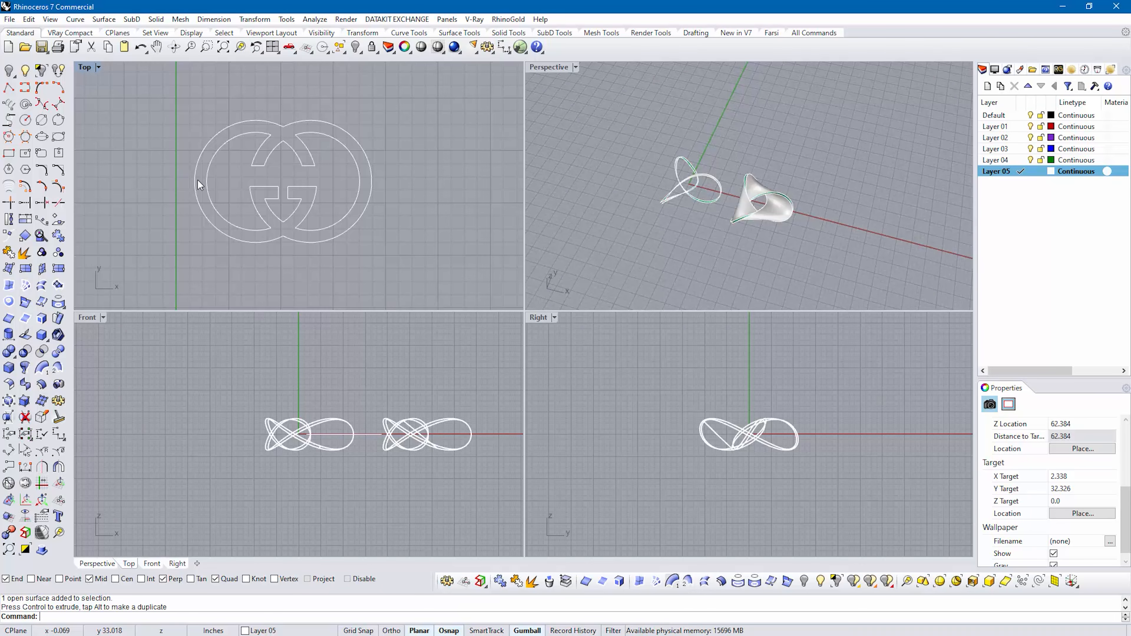
# - Move the complete set of logo curves from its centre to the world origin (0)
pyautogui.click(196, 182)
pyautogui.write('m')
pyautogui.press('Return')
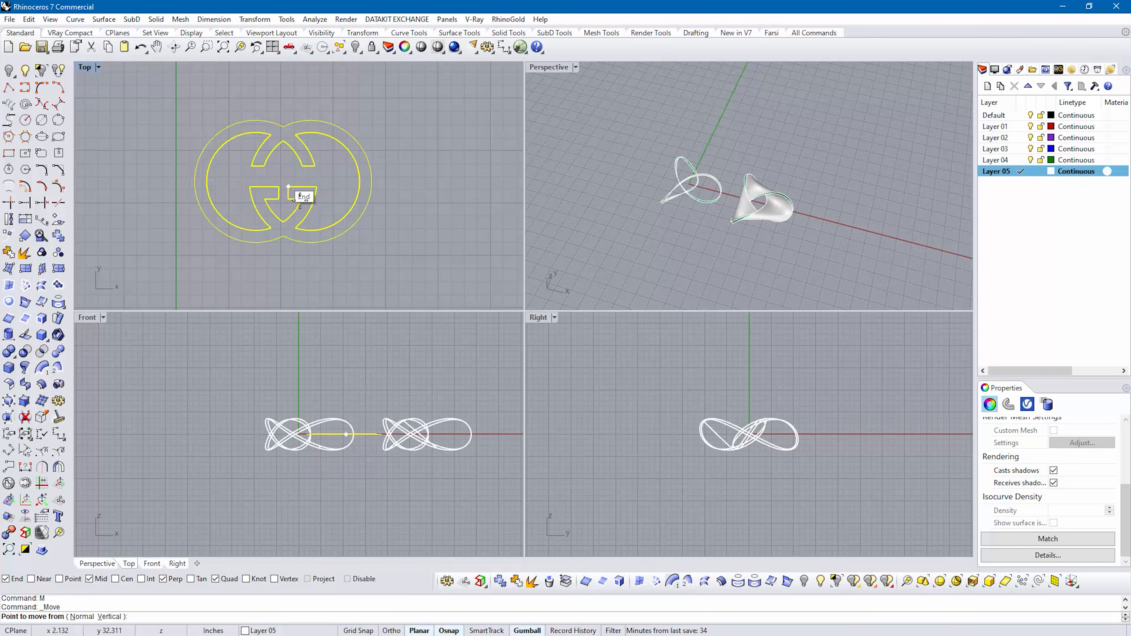
pyautogui.write('0')
pyautogui.press('Return')
pyautogui.press('Escape')
pyautogui.moveTo(283, 182); pyautogui.dragTo(349, 256)
pyautogui.write('0')
pyautogui.press('Return')
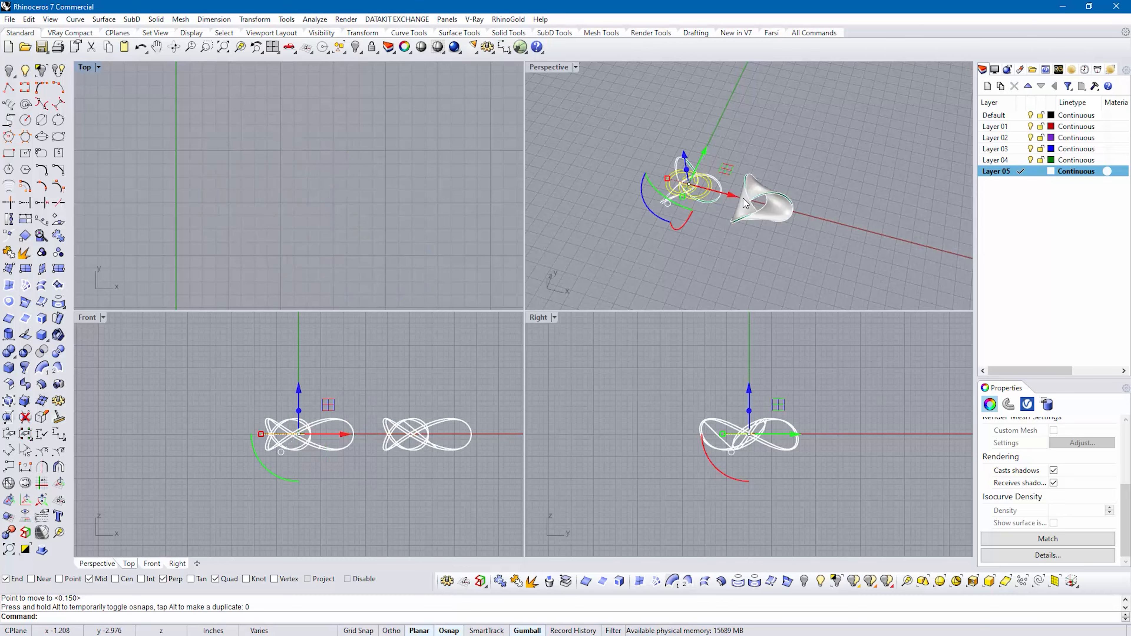
# - Maximize the Perspective viewport and place two copies of the logo, one beside the original along X and one above the pair
pyautogui.doubleClick(549, 67)
pyautogui.moveTo(294, 228); pyautogui.dragTo(397, 290, button='right')
pyautogui.moveTo(400, 287); pyautogui.dragTo(403, 162)
pyautogui.click(450, 255)
pyautogui.moveTo(450, 255)
pyautogui.mouseDown(button='right')
pyautogui.moveTo(568, 328)
pyautogui.moveTo(454, 276)
pyautogui.mouseUp(button='right')
pyautogui.scroll(9, 381, 205)
pyautogui.keyDown('shift'); pyautogui.moveTo(422, 164); pyautogui.dragTo(365, 217, button='right'); pyautogui.keyUp('shift')
pyautogui.scroll(-4, 365, 217)
pyautogui.moveTo(221, 135); pyautogui.dragTo(630, 362)
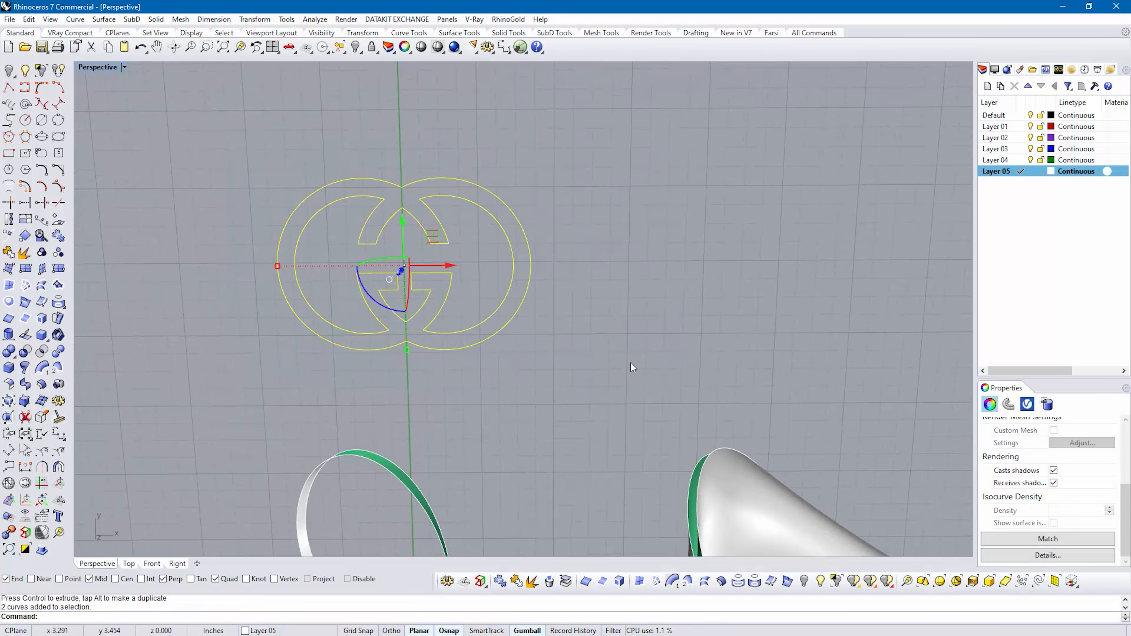
pyautogui.keyDown('alt'); pyautogui.moveTo(438, 266); pyautogui.dragTo(714, 318); pyautogui.keyUp('alt')
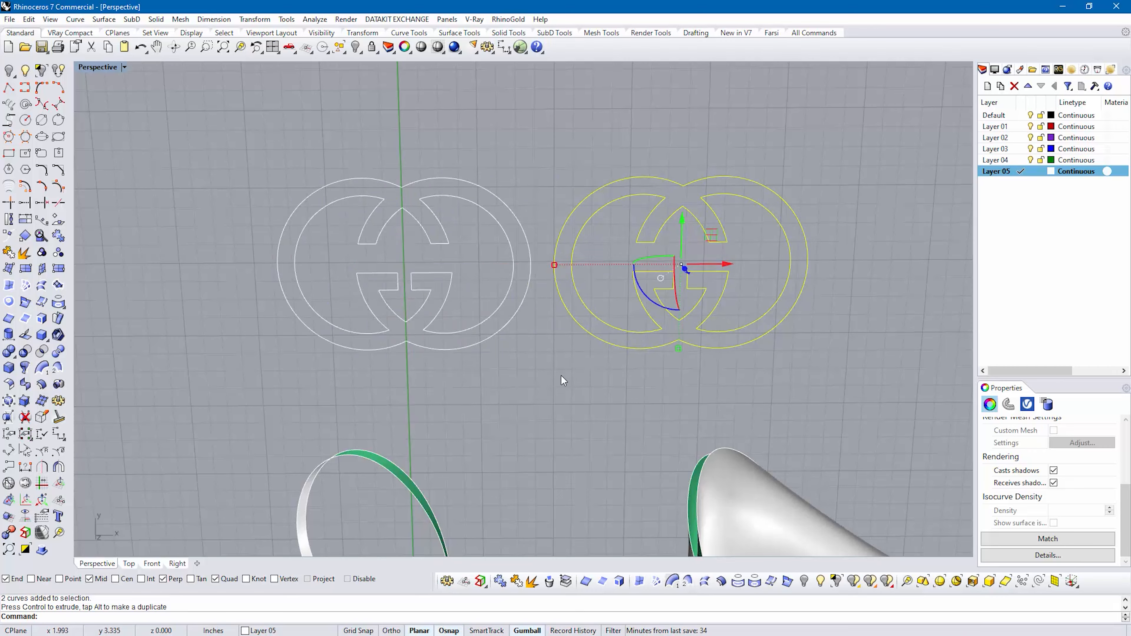
pyautogui.scroll(-2, 575, 369)
pyautogui.keyDown('alt'); pyautogui.moveTo(697, 247); pyautogui.dragTo(581, 88); pyautogui.keyUp('alt')
# - With Ortho on, draw a vertical polyline guide upward from the midpoint between the two lower logos past the upper logo
pyautogui.keyDown('shift'); pyautogui.moveTo(545, 233); pyautogui.dragTo(454, 346, button='right'); pyautogui.keyUp('shift')
pyautogui.scroll(2, 454, 346)
pyautogui.click(8, 88)
pyautogui.click(116, 579)
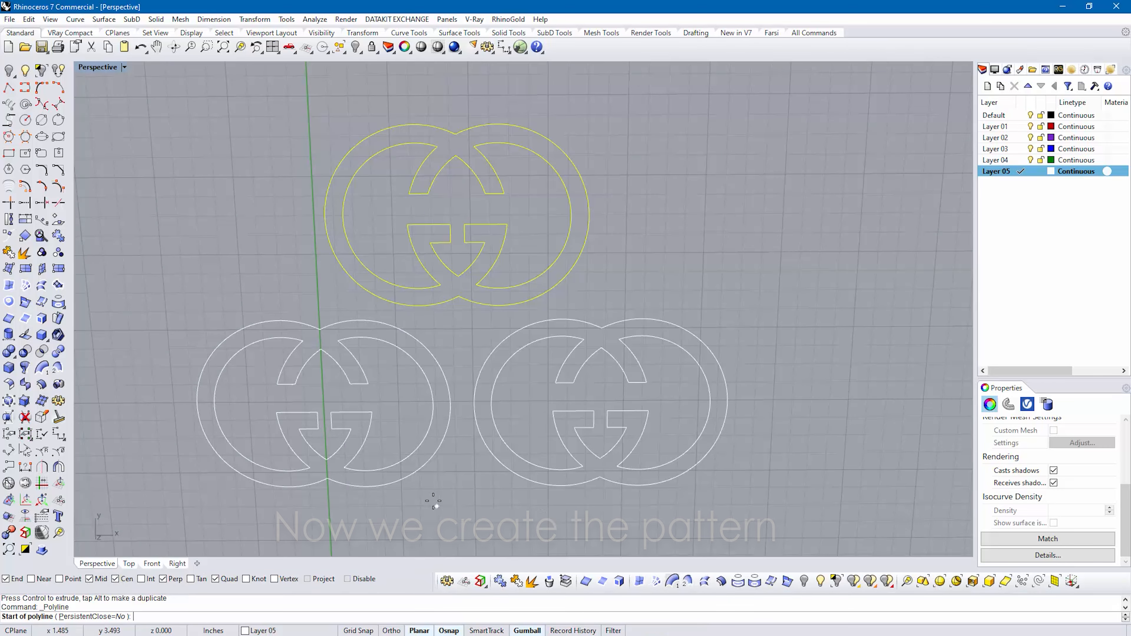
pyautogui.click(462, 404)
pyautogui.press('F8')
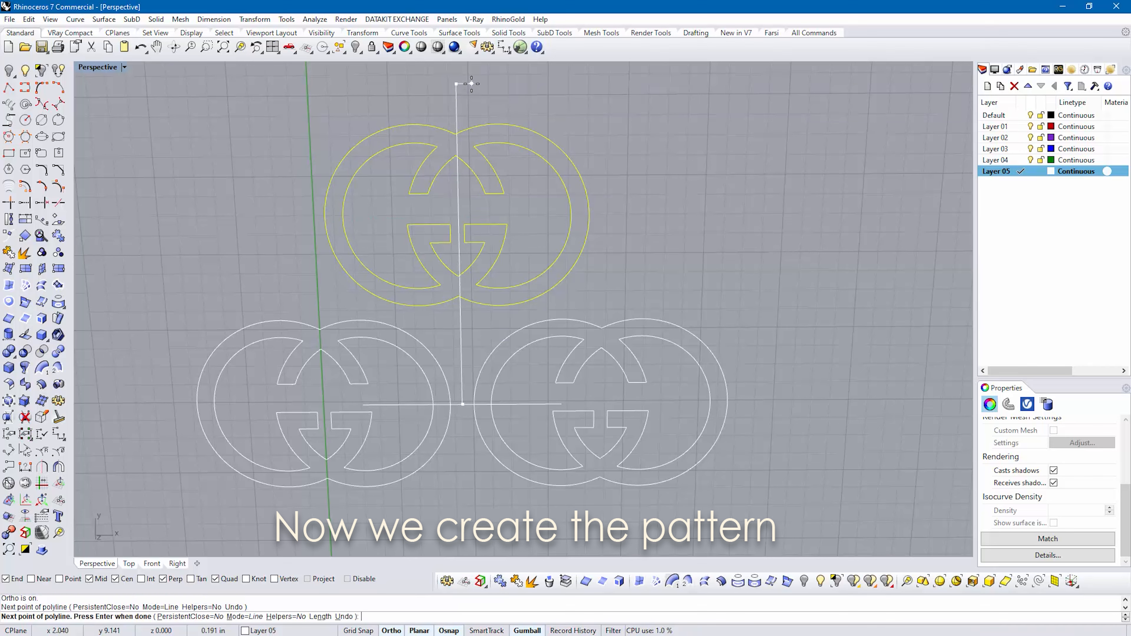
pyautogui.press('Return')
# - Move the upper logo by its lower inner tip onto the vertical guide so it is centred between the lower logos
pyautogui.moveTo(305, 95); pyautogui.dragTo(637, 310)
pyautogui.scroll(9, 455, 263)
pyautogui.press('m')
pyautogui.press('Return')
pyautogui.scroll(8, 455, 281)
pyautogui.click(455, 284)
pyautogui.click(467, 284)
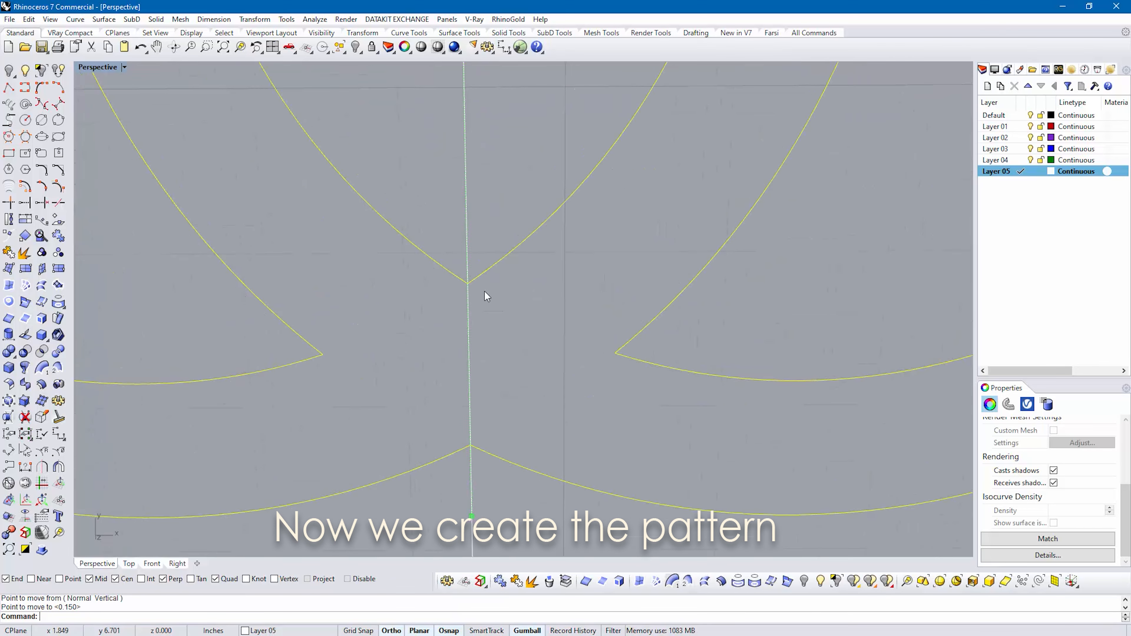
# - Delete the vertical and horizontal guide lines between the logos
pyautogui.scroll(-8, 486, 296)
pyautogui.moveTo(502, 193); pyautogui.dragTo(502, 192)
pyautogui.click(533, 338)
pyautogui.click(508, 363)
pyautogui.press('e')
pyautogui.press('Return')
pyautogui.click(526, 420)
pyautogui.press('e')
pyautogui.press('Return')
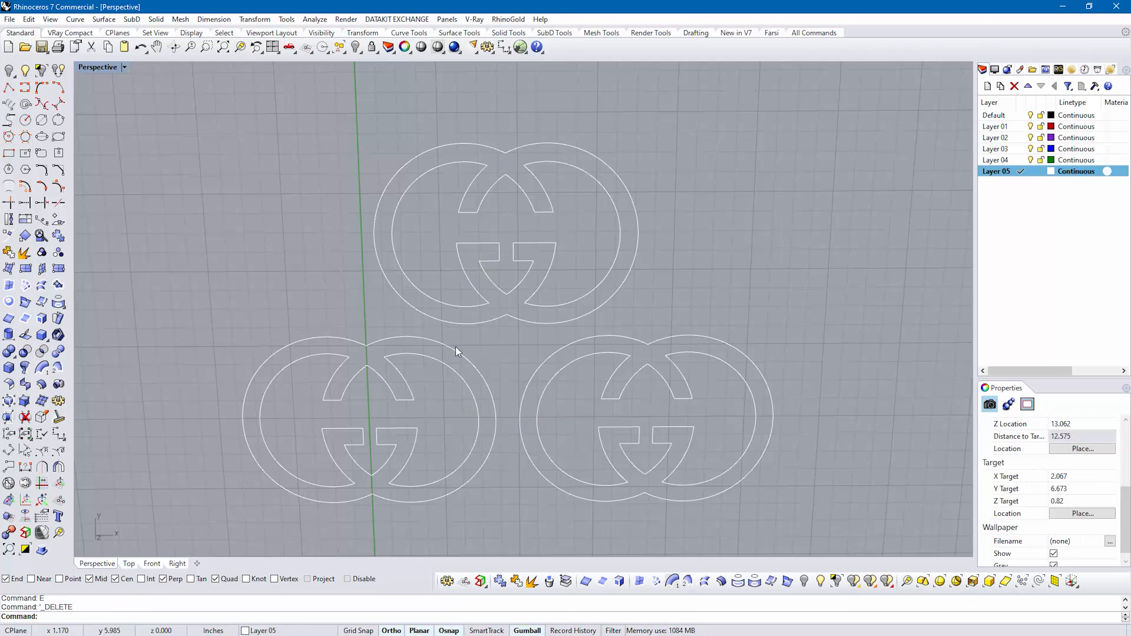
# - Move the second lower logo along X toward the first until their outer ring bands overlap
pyautogui.moveTo(757, 523); pyautogui.dragTo(555, 388)
pyautogui.write('m')
pyautogui.press('Return')
pyautogui.click(520, 420)
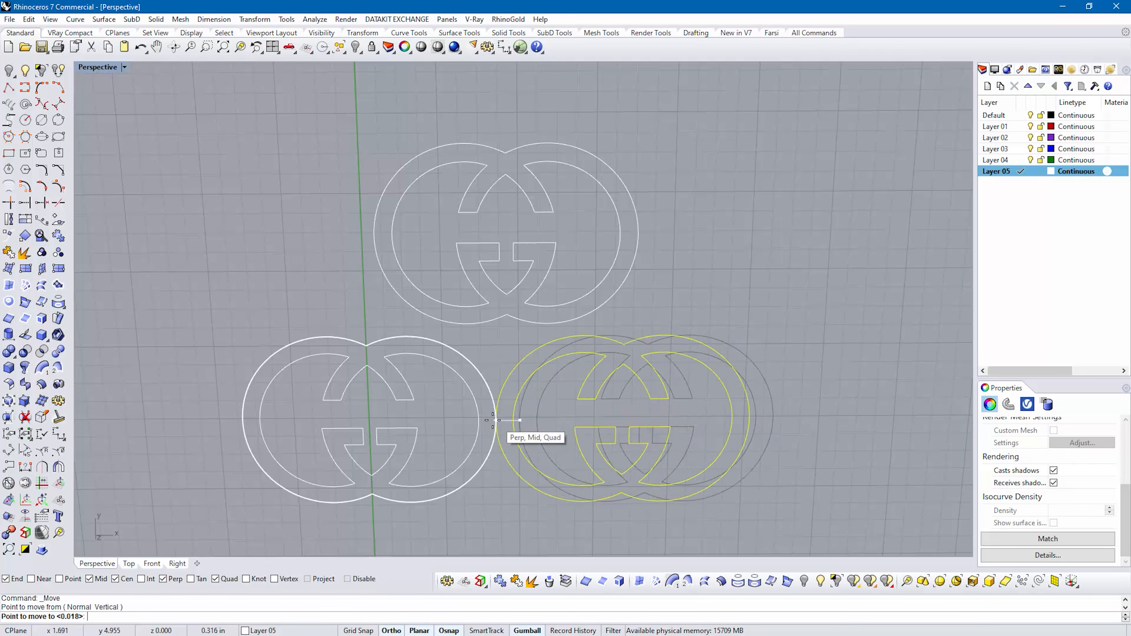
pyautogui.click(479, 420)
pyautogui.press('Escape')
# - Turn on the Intersection snap and draw a vertical guide from the crossing of the two lower logos up past the upper logo
pyautogui.write('pl')
pyautogui.press('Return')
pyautogui.click(142, 579)
pyautogui.click(488, 458)
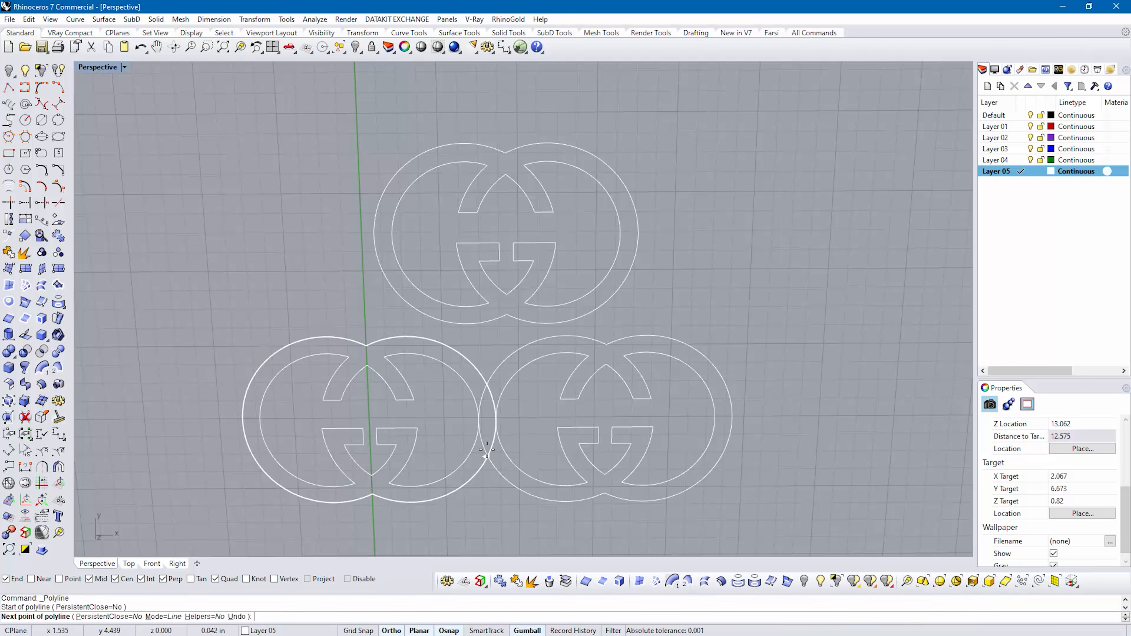
pyautogui.click(483, 81)
pyautogui.press('Return')
# - Move the upper logo onto the vertical guide and lower it until its ring bands overlap the two lower logos
pyautogui.write('m')
pyautogui.press('Return')
pyautogui.moveTo(577, 212); pyautogui.dragTo(520, 288)
pyautogui.press('Return')
pyautogui.click(507, 315)
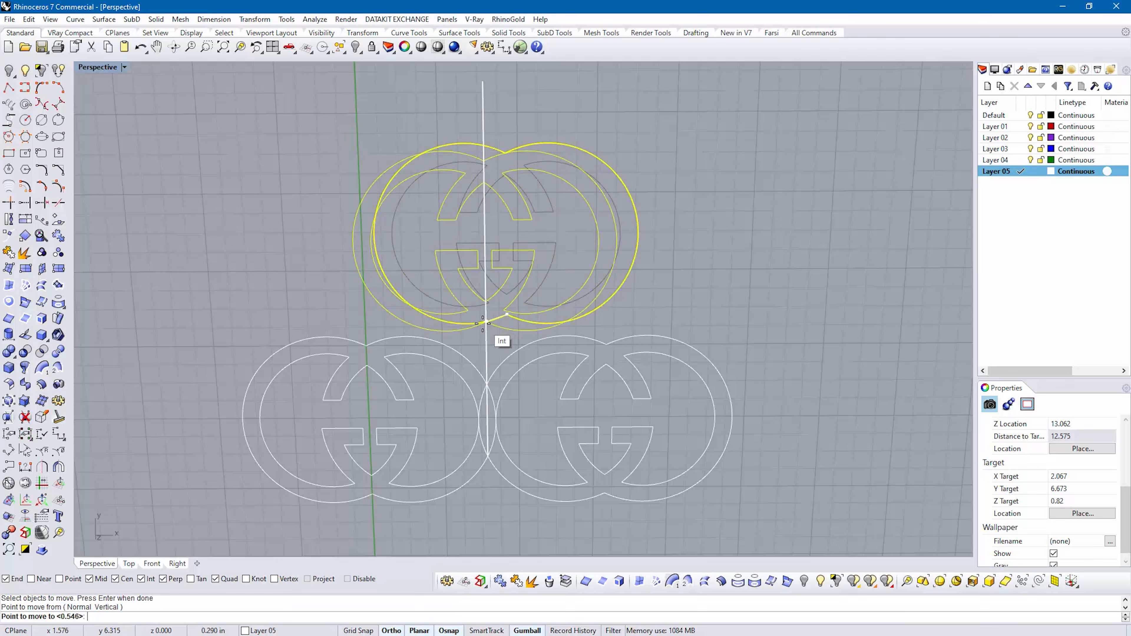
pyautogui.click(486, 322)
pyautogui.moveTo(544, 236); pyautogui.dragTo(507, 333)
# - Select the upper logo and draw a slanted guide line from it down through the first lower logo
pyautogui.moveTo(485, 203); pyautogui.dragTo(473, 236)
pyautogui.write('pl')
pyautogui.press('Return')
pyautogui.click(379, 201)
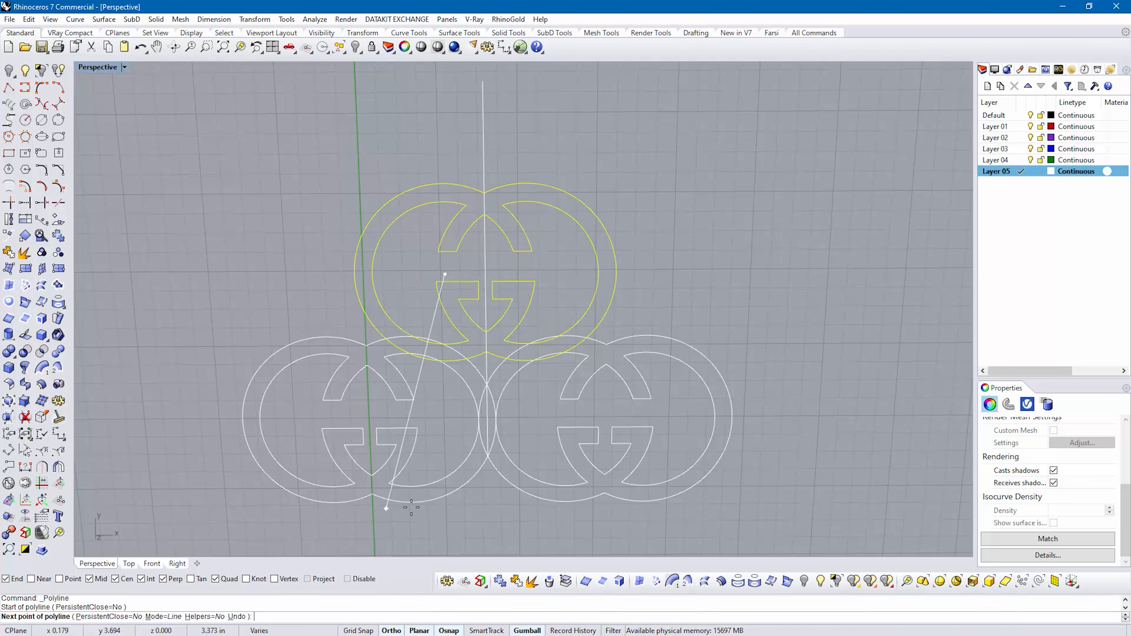
pyautogui.click(398, 500)
pyautogui.press('Return')
# - Move the upper logo slightly along the slanted guide to match the lower logo's ring outline, and delete the slanted guide
pyautogui.write('m')
pyautogui.press('Return')
pyautogui.scroll(6, 411, 361)
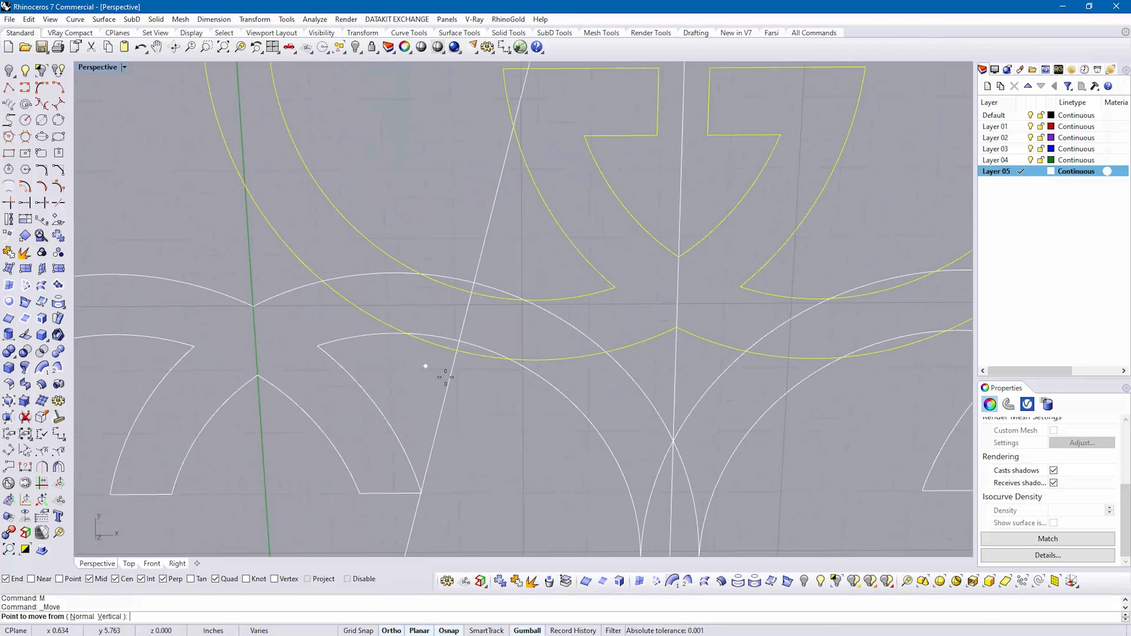
pyautogui.click(455, 355)
pyautogui.click(460, 343)
pyautogui.moveTo(465, 362); pyautogui.dragTo(434, 396)
pyautogui.write('e')
pyautogui.press('Return')
# - Move the upper logo so the cusp of its lower outline sits on the vertical guide
pyautogui.keyDown('shift'); pyautogui.moveTo(527, 260); pyautogui.dragTo(356, 285, button='right'); pyautogui.keyUp('shift')
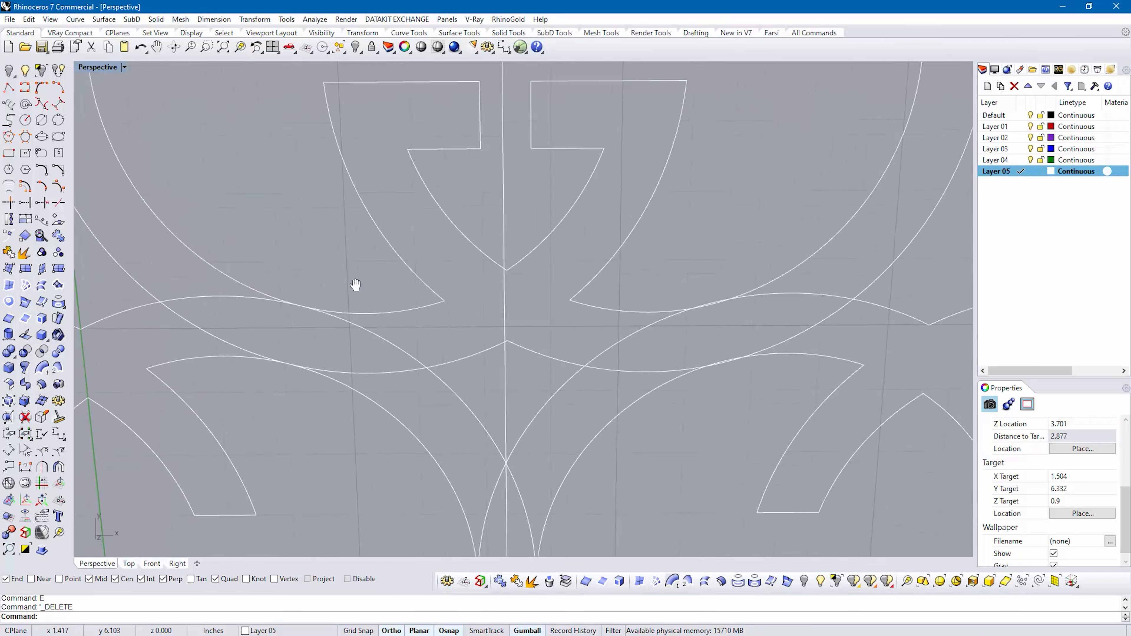
pyautogui.scroll(-3, 356, 285)
pyautogui.scroll(9, 540, 348)
pyautogui.moveTo(541, 348); pyautogui.dragTo(523, 107)
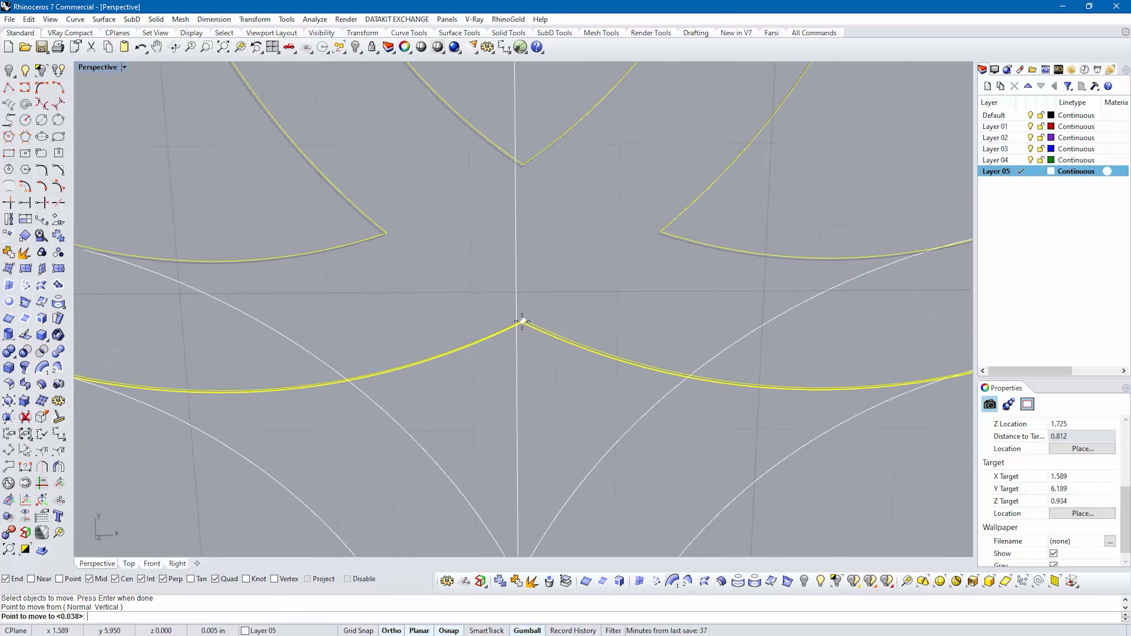
pyautogui.press('Escape')
pyautogui.write('co')
pyautogui.press('Return')
pyautogui.moveTo(695, 389); pyautogui.dragTo(159, 476)
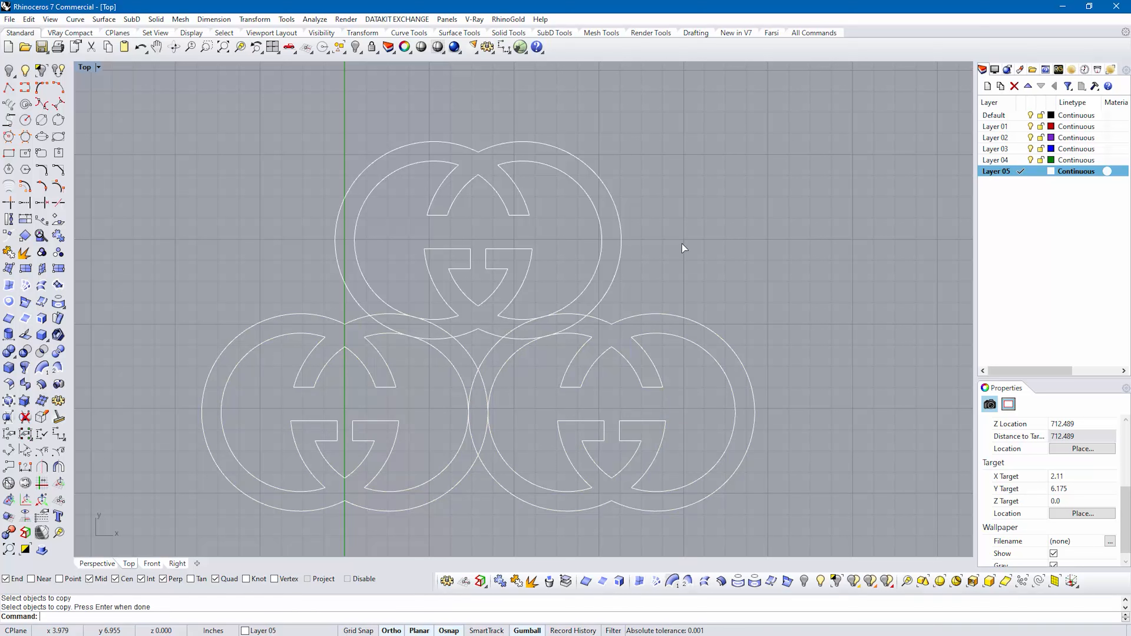
# - Draw a short horizontal reference line across the upper logo between its two ring centres
pyautogui.write('pl')
pyautogui.press('Return')
pyautogui.click(625, 256)
pyautogui.click(336, 270)
pyautogui.press('Return')
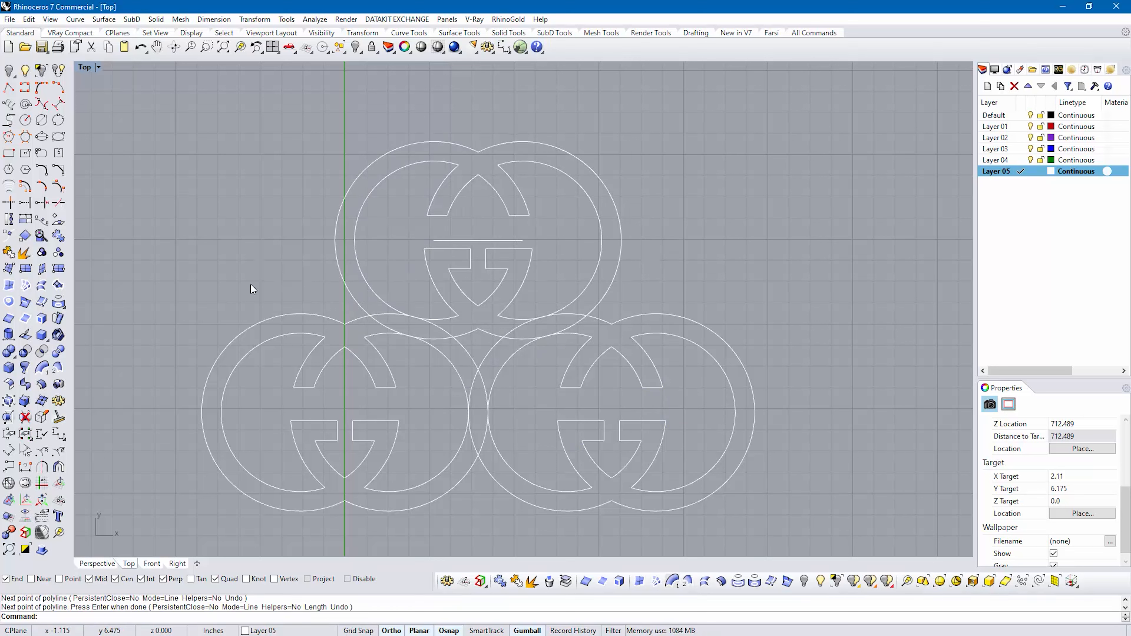
# - Copy the second lower logo into the upper row, using matching points on the first lower logo and the upper logo
pyautogui.write('co')
pyautogui.press('Return')
pyautogui.moveTo(699, 377); pyautogui.dragTo(202, 452)
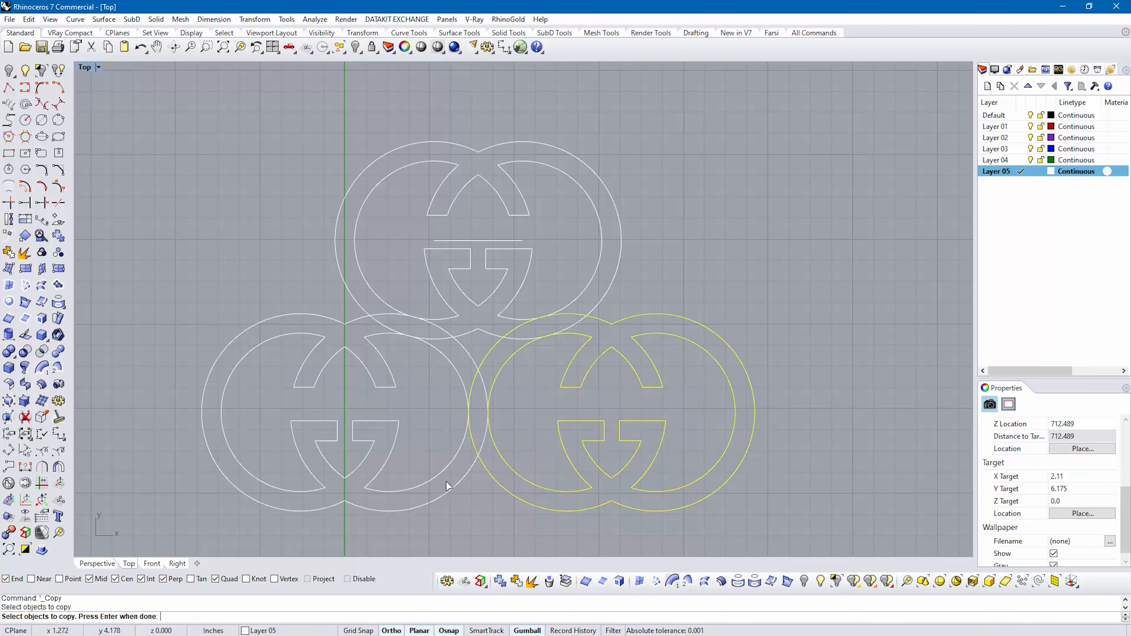
pyautogui.press('Return')
pyautogui.click(353, 441)
pyautogui.click(485, 269)
pyautogui.press('Return')
pyautogui.write('e')
pyautogui.press('Return')
pyautogui.scroll(2, 494, 261)
# - Copy the first upper-row logo diagonally to start a third row directly above the first lower logo
pyautogui.moveTo(495, 262); pyautogui.dragTo(471, 232, button='right')
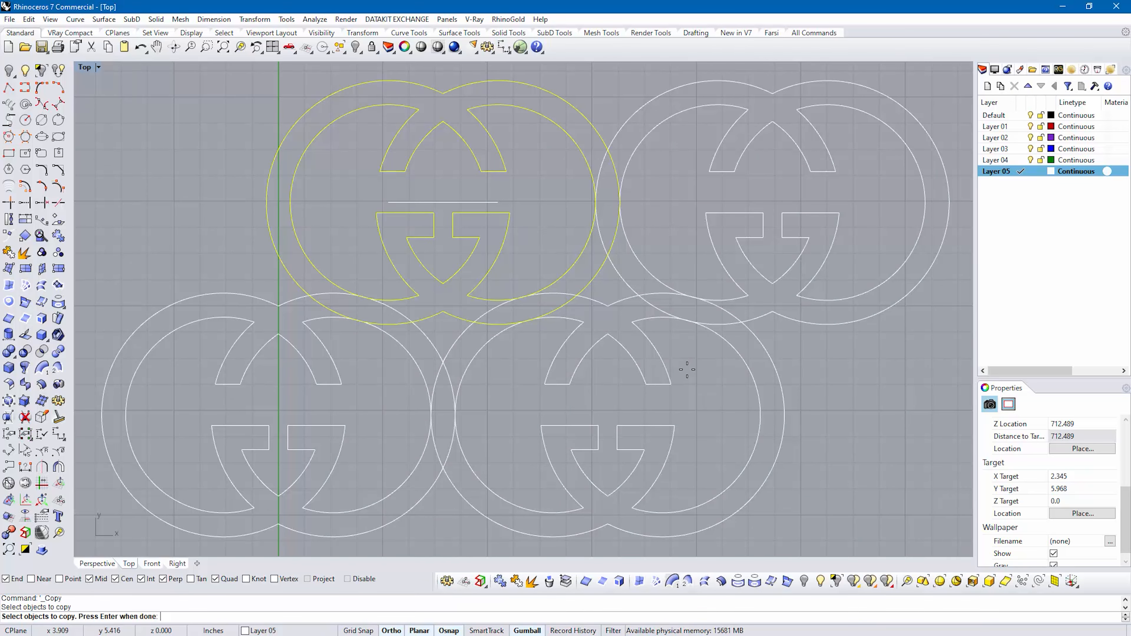
pyautogui.press('Return')
pyautogui.click(671, 384)
pyautogui.click(507, 172)
pyautogui.press('Return')
pyautogui.scroll(-4, 513, 180)
# - Copy the middle-row logo one spacing in the negative X direction to complete a row of three logos
pyautogui.write('c')
pyautogui.press('Return')
pyautogui.moveTo(521, 154); pyautogui.dragTo(436, 167)
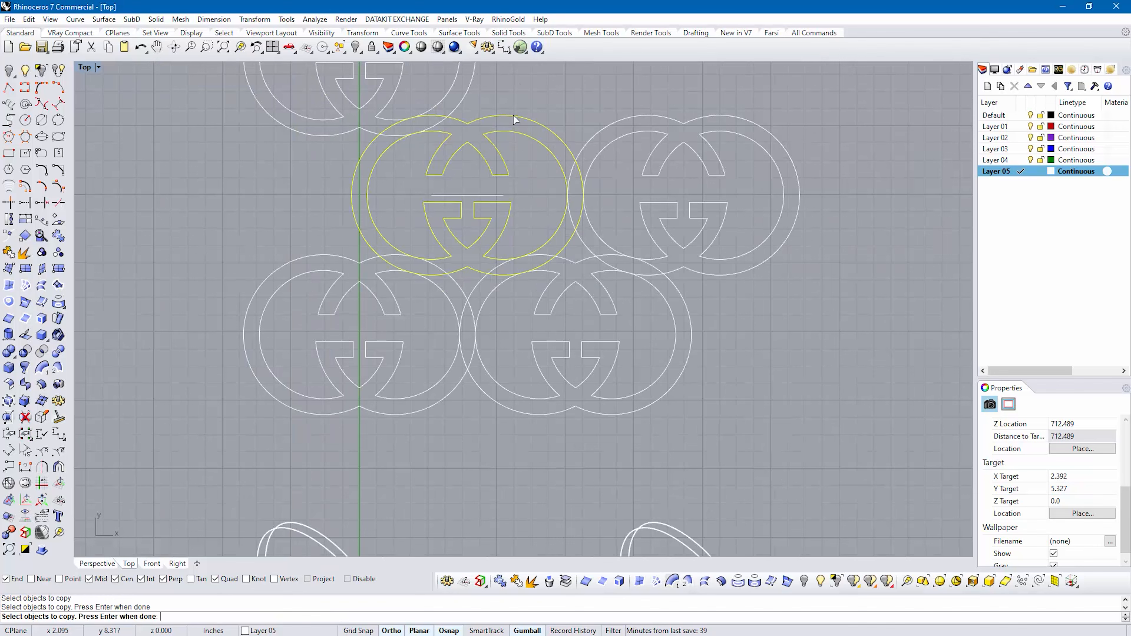
pyautogui.press('Return')
pyautogui.click(725, 175)
pyautogui.click(509, 174)
pyautogui.press('Return')
# - Copy the second bottom-row logo straight up into the third row beside the existing logo there
pyautogui.moveTo(552, 128); pyautogui.dragTo(576, 247, button='right')
pyautogui.write('c')
pyautogui.press('Return')
pyautogui.moveTo(662, 447); pyautogui.dragTo(596, 479)
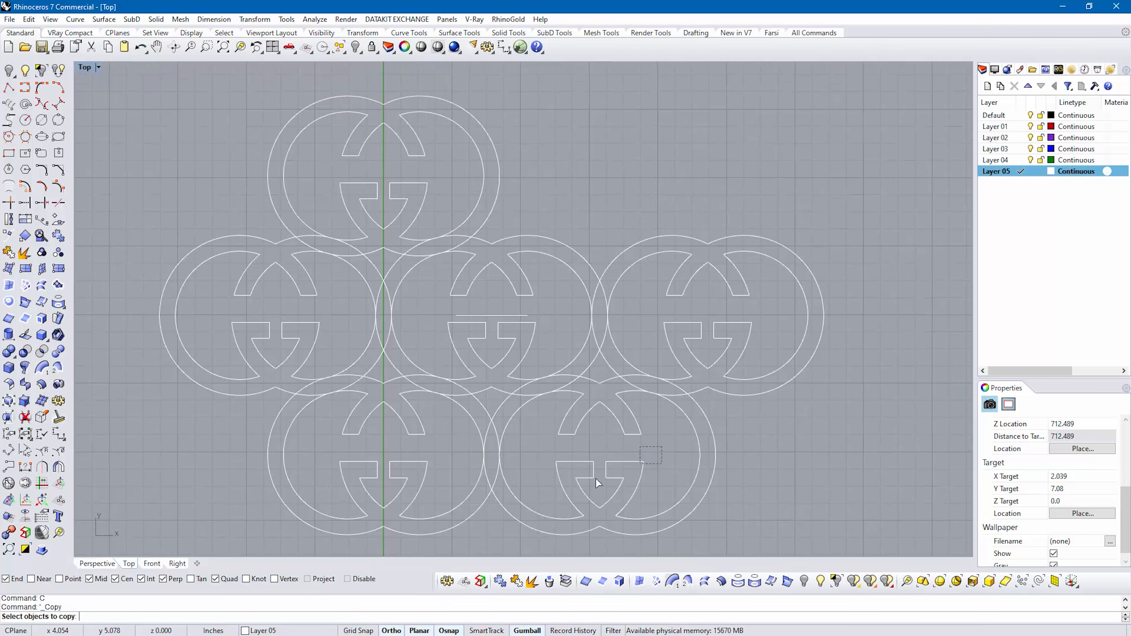
pyautogui.press('Return')
pyautogui.click(430, 455)
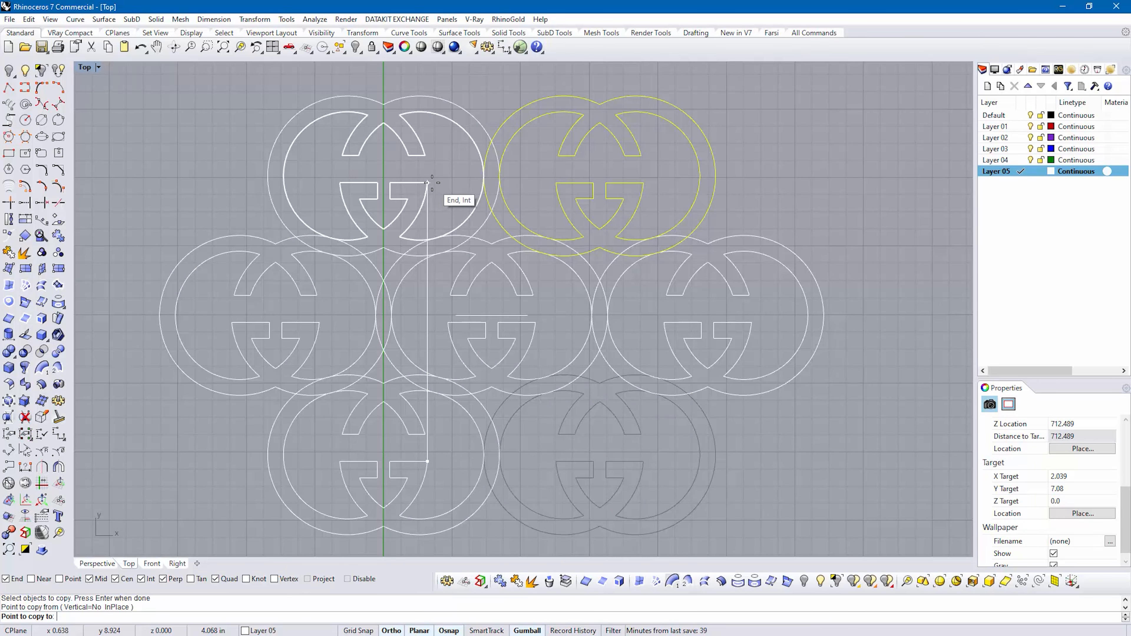
pyautogui.click(430, 177)
pyautogui.press('Return')
# - Delete the horizontal reference line and copy the staggered logo rows repeatedly along Y to extend the pattern into a long strip
pyautogui.click(491, 315)
pyautogui.press('Delete')
pyautogui.write('c')
pyautogui.press('Return')
pyautogui.moveTo(855, 285); pyautogui.dragTo(147, 84)
pyautogui.press('Return')
pyautogui.click(667, 295)
pyautogui.scroll(-4, 523, 285)
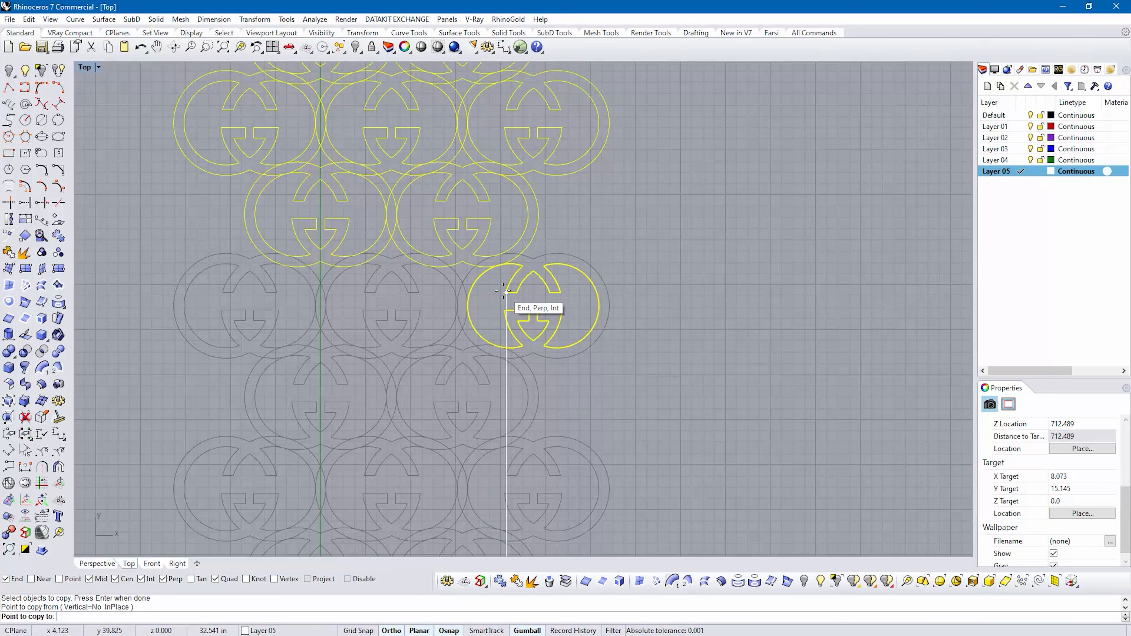
pyautogui.moveTo(525, 89); pyautogui.dragTo(534, 213, button='right')
pyautogui.click(509, 418)
pyautogui.press('Return')
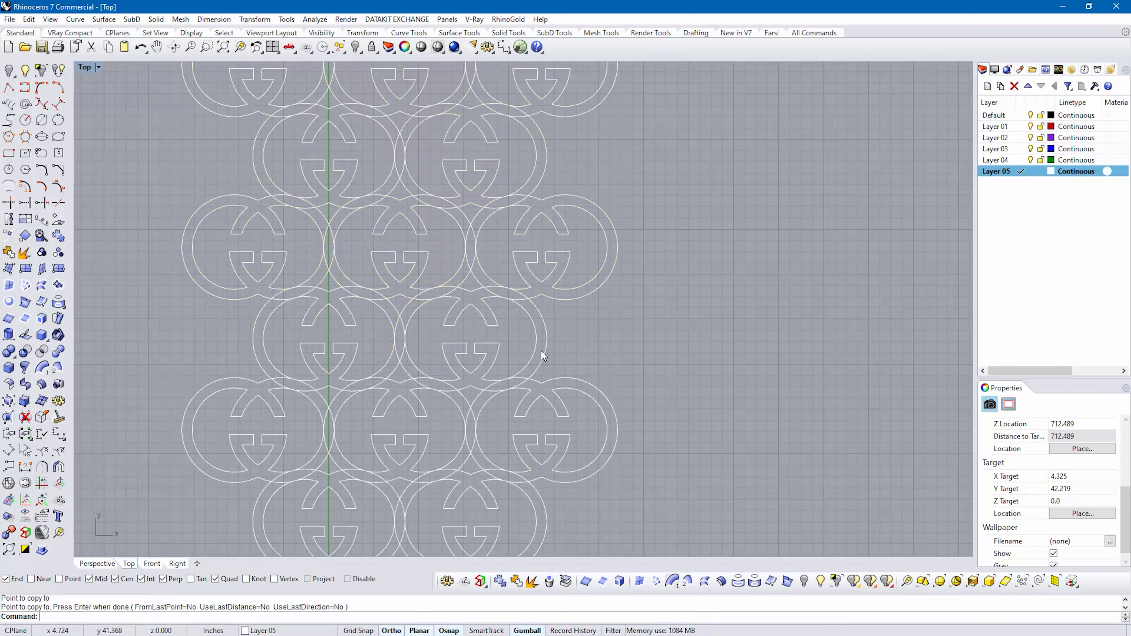
# - Delete the duplicate outer and inner curves of one logo in a two-logo row of the strip
pyautogui.click(542, 359)
pyautogui.write('E')
pyautogui.press('Return')
pyautogui.click(493, 357)
pyautogui.write('E')
pyautogui.press('Return')
pyautogui.scroll(-8, 513, 272)
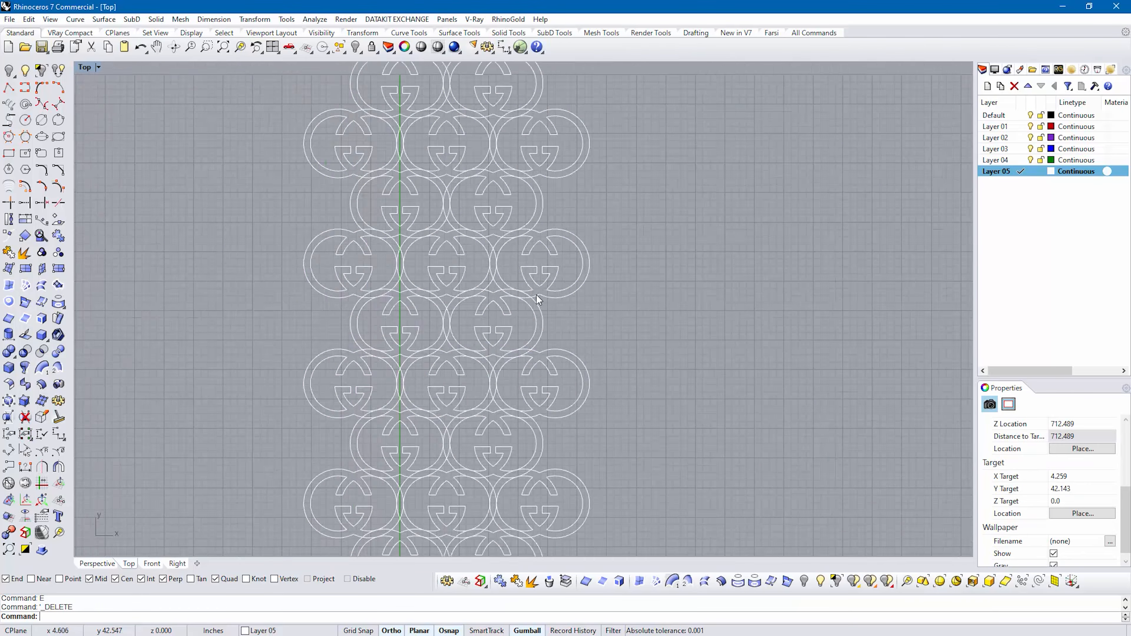
# - Select all pattern curves as cutting objects and trim the overlapping circle arcs around a logo near the strip's negative-X end
pyautogui.hotkey('ctrl', 'a')
pyautogui.moveTo(449, 316); pyautogui.dragTo(385, 345)
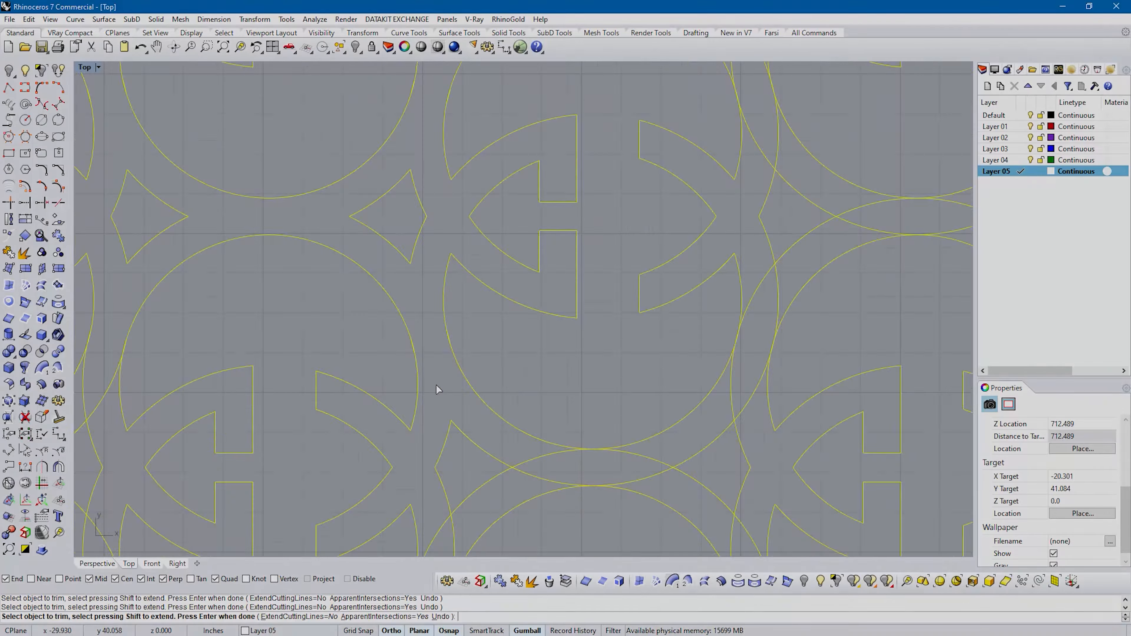
pyautogui.scroll(3, 432, 276)
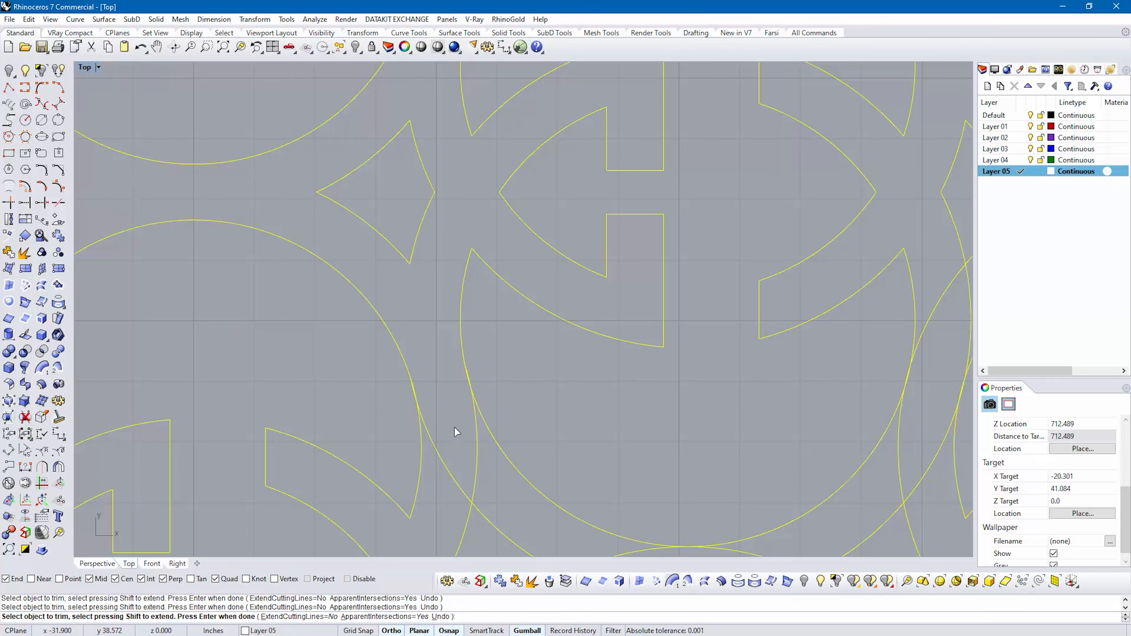
pyautogui.moveTo(455, 428); pyautogui.dragTo(349, 199, button='right')
pyautogui.click(369, 204)
pyautogui.click(320, 202)
pyautogui.click(318, 491)
# - Trim the crossing arcs where the next vertically stacked circles and their neighbouring logo overlap
pyautogui.scroll(-2, 368, 490)
pyautogui.moveTo(729, 534); pyautogui.dragTo(554, 348, button='right')
pyautogui.click(506, 410)
pyautogui.click(386, 354)
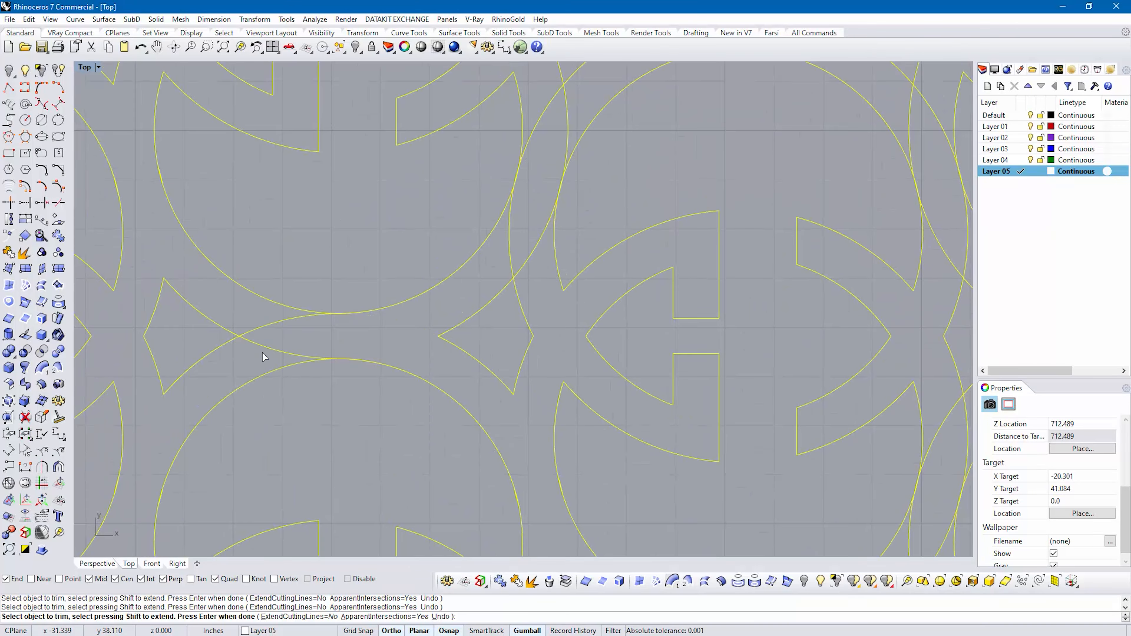
pyautogui.click(262, 351)
pyautogui.click(522, 262)
# - Trim the overlapping outer arcs around the next column of logos along positive X, working from the upper edge downward
pyautogui.moveTo(542, 115); pyautogui.dragTo(494, 486, button='right')
pyautogui.moveTo(472, 89); pyautogui.dragTo(429, 379, button='right')
pyautogui.moveTo(844, 239); pyautogui.dragTo(447, 219, button='right')
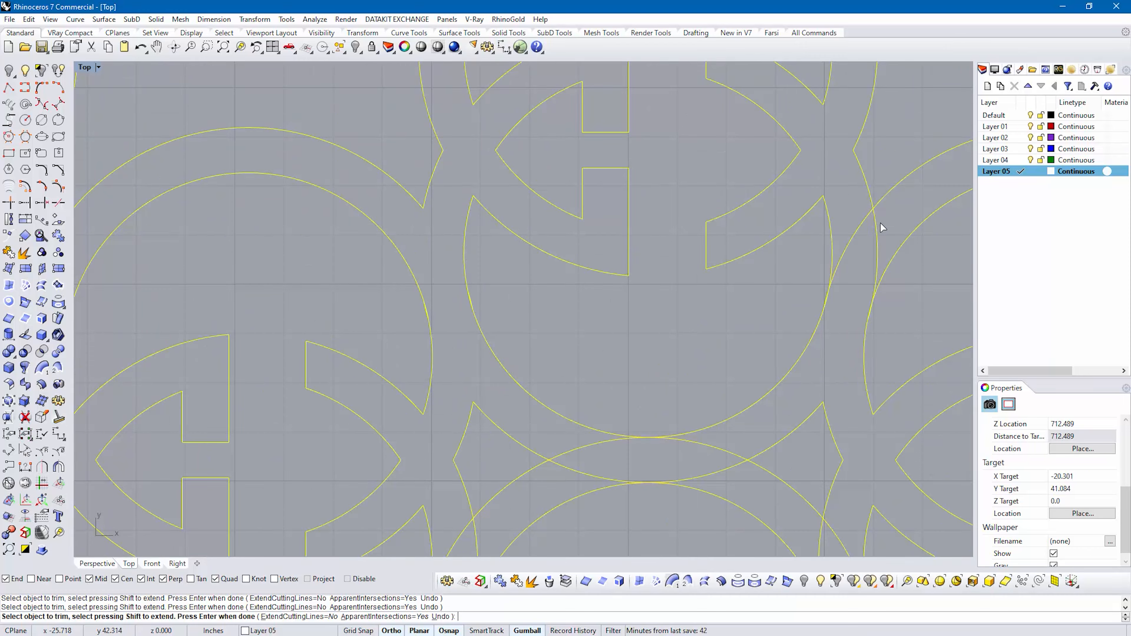
pyautogui.moveTo(882, 227); pyautogui.dragTo(340, 394, button='right')
pyautogui.moveTo(712, 363); pyautogui.dragTo(702, 92, button='right')
pyautogui.moveTo(322, 267); pyautogui.dragTo(285, 285)
pyautogui.moveTo(359, 408); pyautogui.dragTo(326, 426)
pyautogui.moveTo(604, 413); pyautogui.dragTo(605, 147, button='right')
pyautogui.moveTo(319, 450); pyautogui.dragTo(286, 468)
pyautogui.moveTo(759, 450); pyautogui.dragTo(734, 470)
# - Continue trimming the overlapping arcs between the following logo columns, including those along the strip's upper edge
pyautogui.moveTo(944, 410); pyautogui.dragTo(548, 359, button='right')
pyautogui.moveTo(641, 241); pyautogui.dragTo(603, 251)
pyautogui.moveTo(570, 182); pyautogui.dragTo(510, 419, button='right')
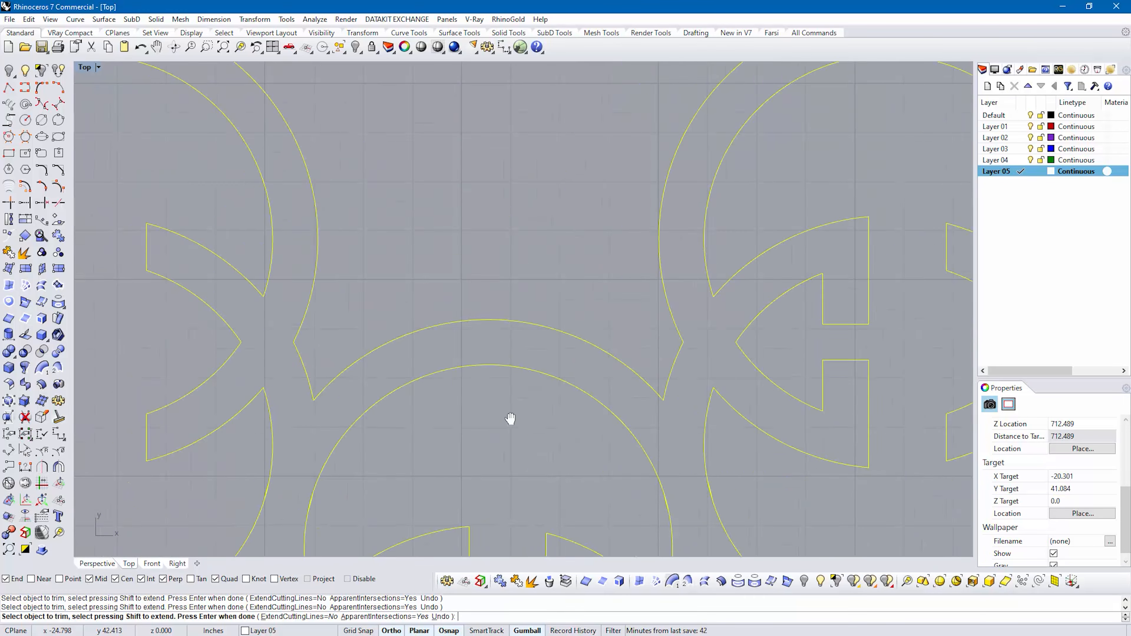
pyautogui.moveTo(890, 401); pyautogui.dragTo(482, 265, button='right')
pyautogui.moveTo(712, 276); pyautogui.dragTo(674, 284)
pyautogui.moveTo(670, 439); pyautogui.dragTo(633, 448)
pyautogui.moveTo(626, 536); pyautogui.dragTo(555, 65, button='right')
pyautogui.moveTo(641, 275); pyautogui.dragTo(604, 283)
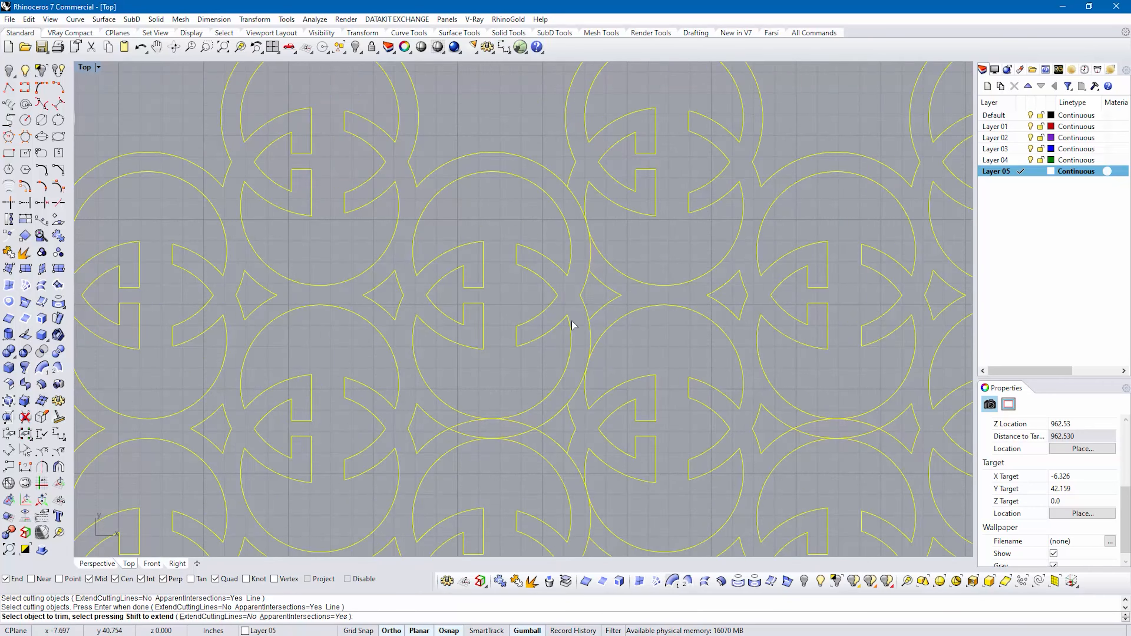
# - Trim the remaining crossing arcs around the middle-row logos near the centre of the strip
pyautogui.scroll(4, 579, 304)
pyautogui.moveTo(587, 139); pyautogui.dragTo(568, 127)
pyautogui.moveTo(608, 229); pyautogui.dragTo(575, 238)
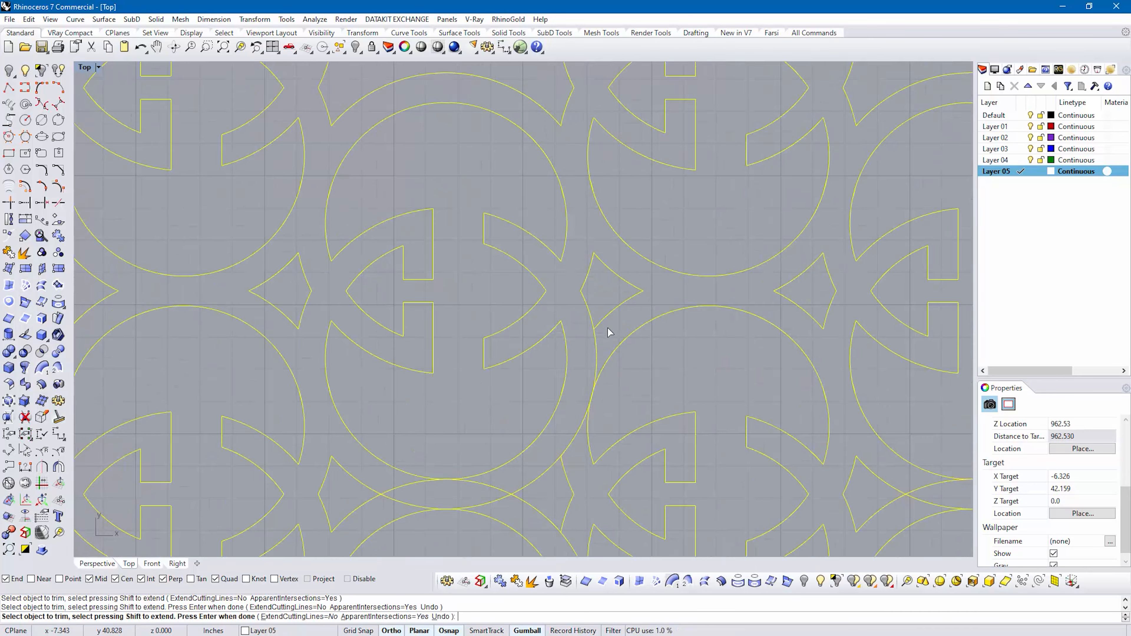
pyautogui.moveTo(540, 452); pyautogui.dragTo(482, 275, button='right')
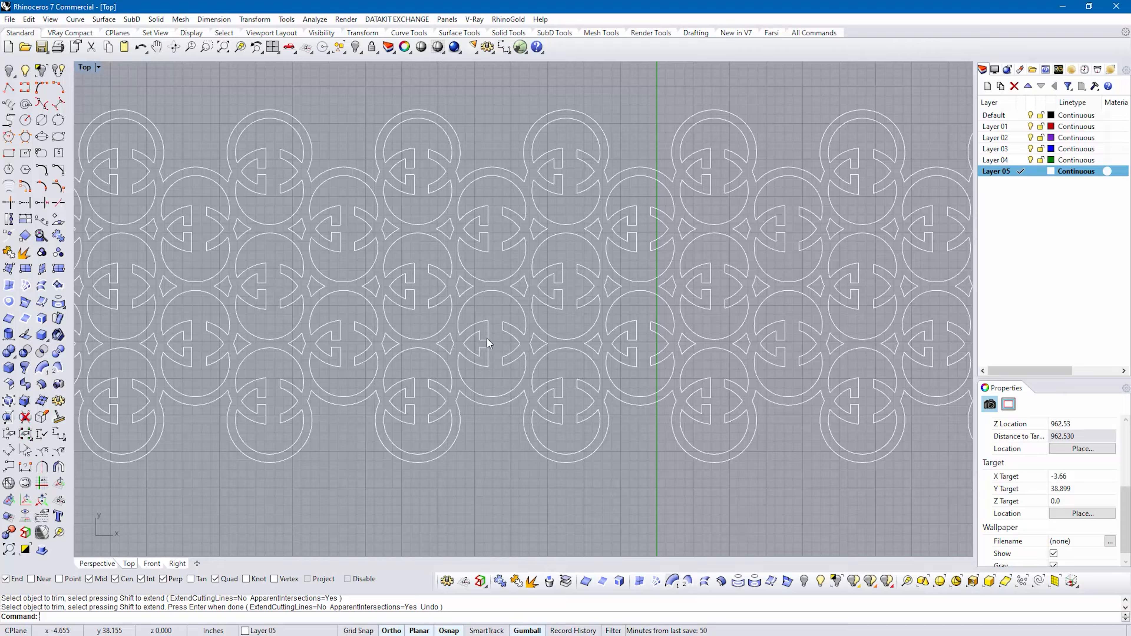
# - Select the whole trimmed logo strip, scale it down uniformly and move it in negative Y toward the sculpture
pyautogui.moveTo(486, 339); pyautogui.dragTo(136, 340, button='right')
pyautogui.moveTo(643, 330); pyautogui.dragTo(288, 334, button='right')
pyautogui.moveTo(523, 333); pyautogui.dragTo(237, 336, button='right')
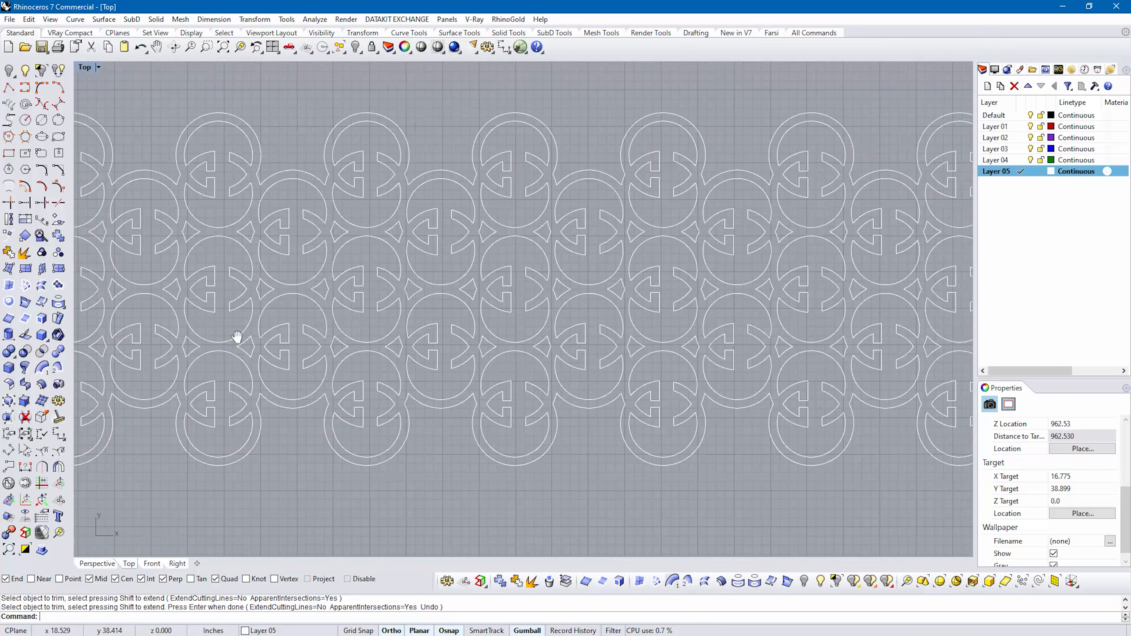
pyautogui.moveTo(515, 341); pyautogui.dragTo(387, 315, button='right')
pyautogui.scroll(-20, 387, 316)
pyautogui.moveTo(368, 424); pyautogui.dragTo(594, 359, button='right')
pyautogui.moveTo(267, 187); pyautogui.dragTo(760, 314)
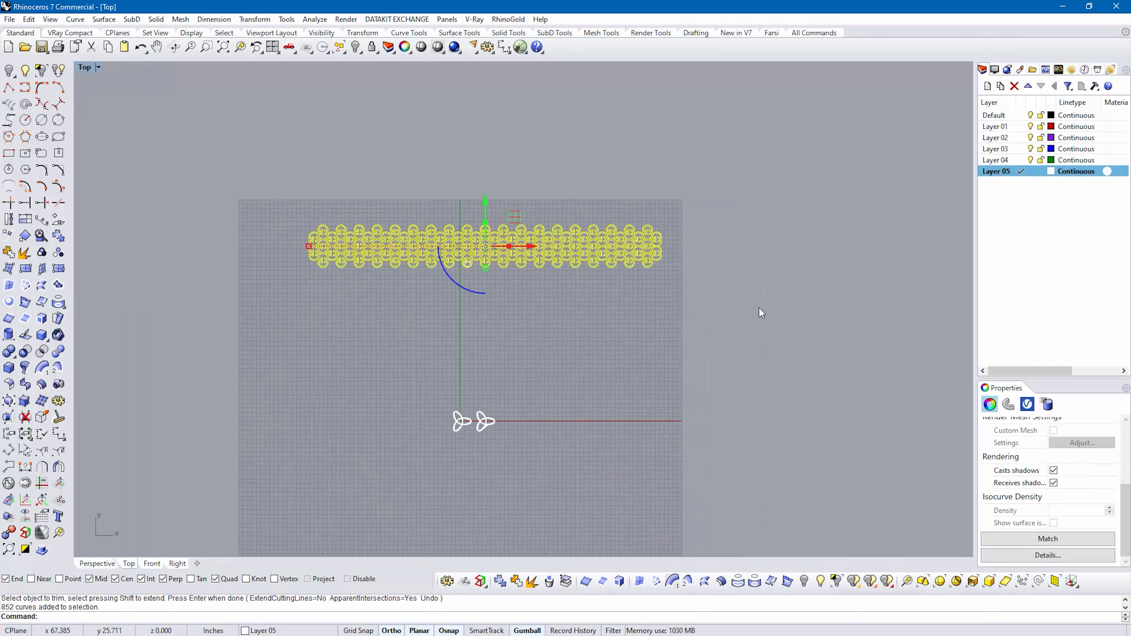
pyautogui.keyDown('shift'); pyautogui.moveTo(308, 246); pyautogui.dragTo(422, 246); pyautogui.keyUp('shift')
pyautogui.moveTo(516, 216); pyautogui.dragTo(512, 358)
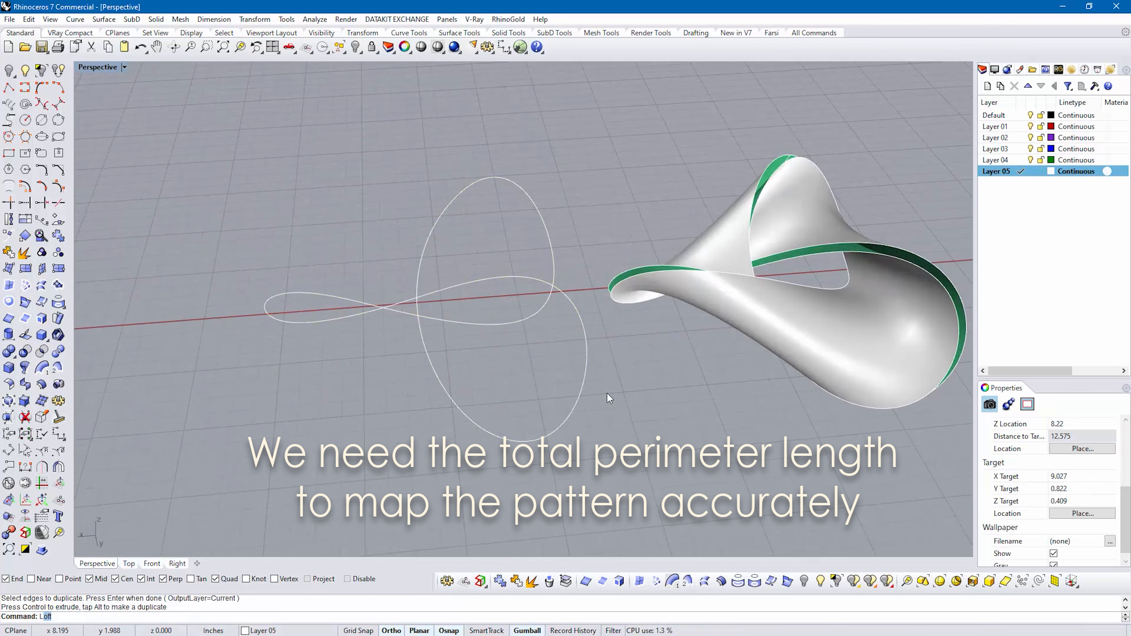
# - Measure the total length of the sculpture's duplicated perimeter curve
pyautogui.write('ength')
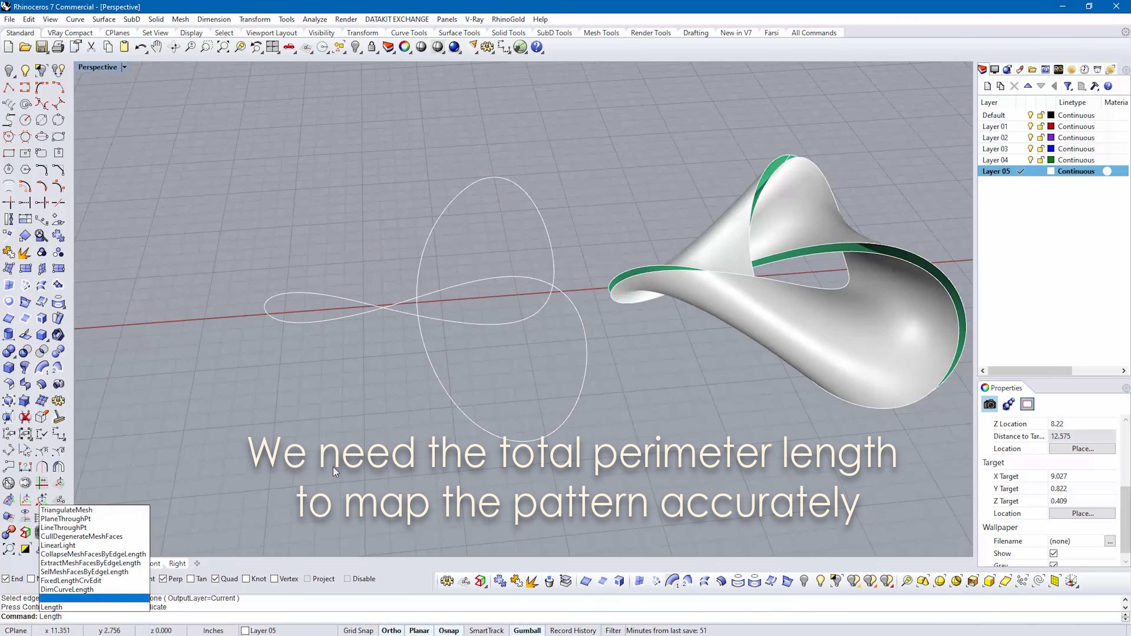
pyautogui.press('Return')
pyautogui.press('Return')
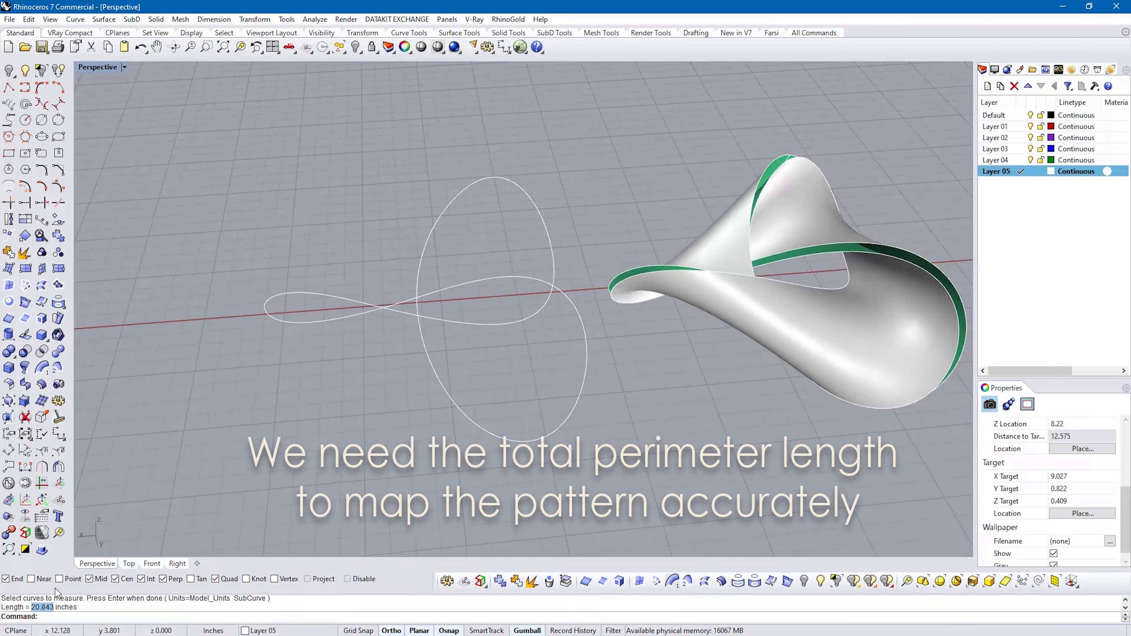
pyautogui.press('F2')
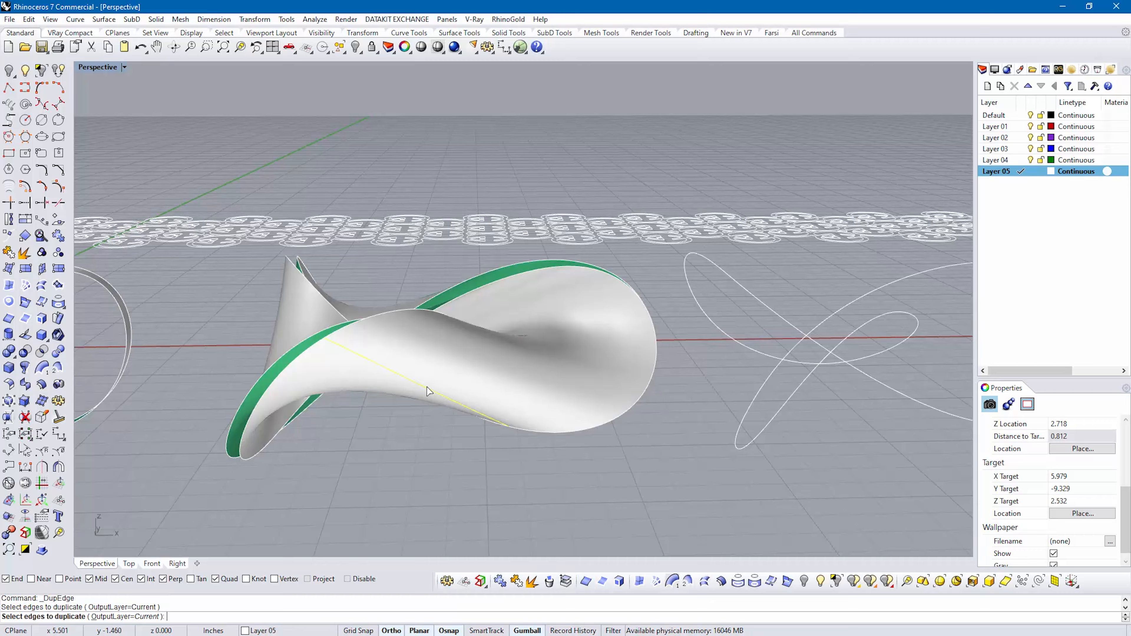
# - Duplicate the short cross edge of the sculpture surface, move it clear of the model and measure its length
pyautogui.click(447, 434)
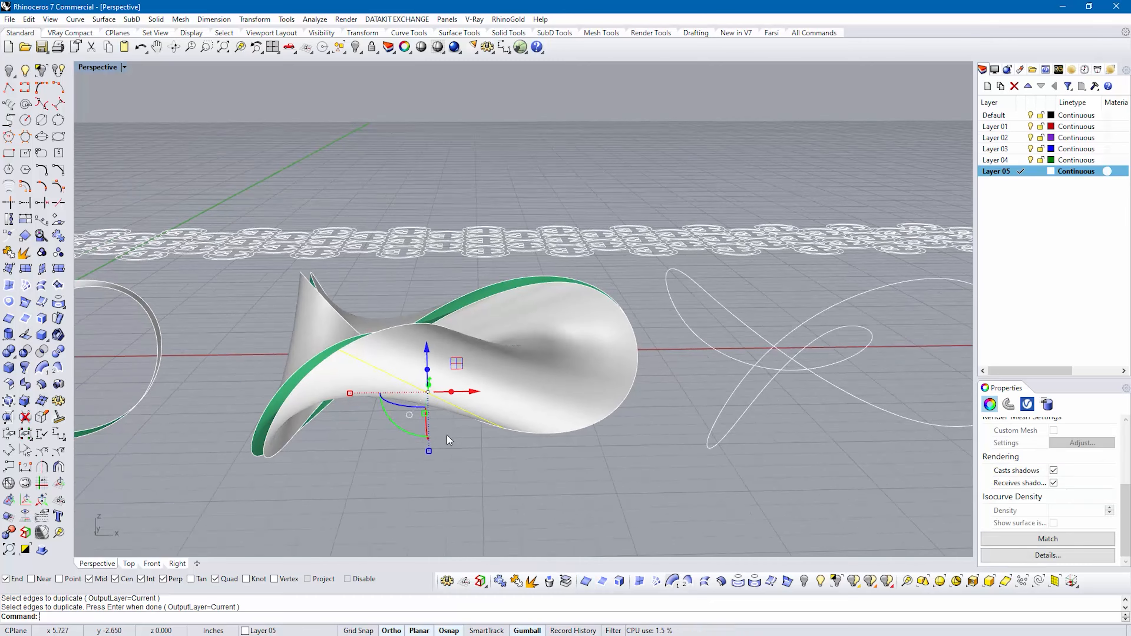
pyautogui.moveTo(447, 434); pyautogui.dragTo(450, 324, button='right')
pyautogui.moveTo(451, 325); pyautogui.dragTo(546, 396)
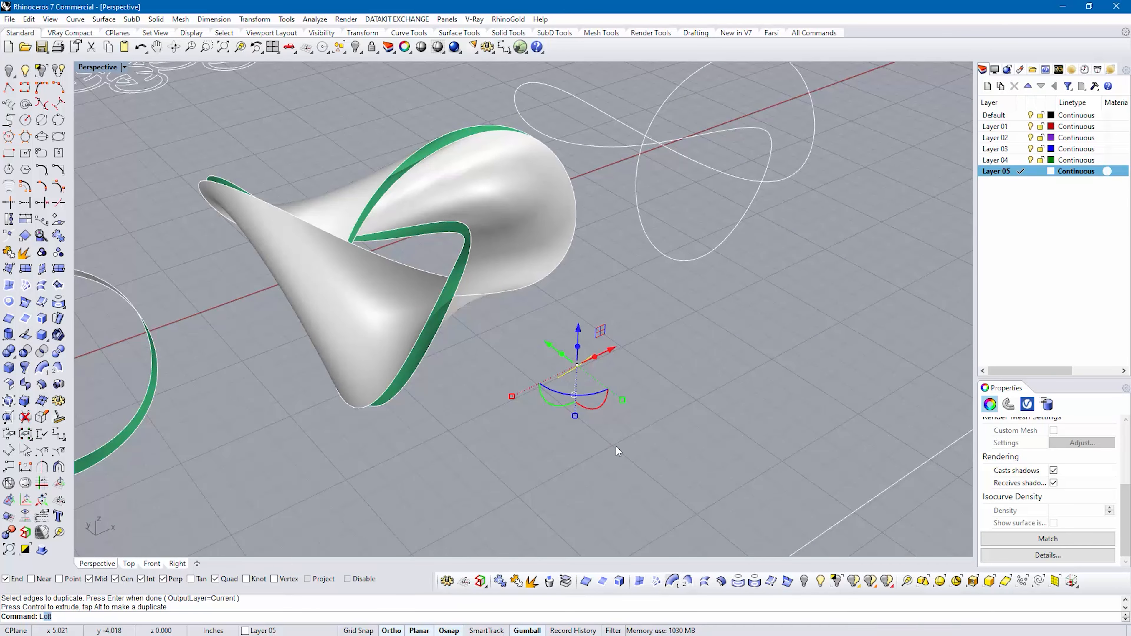
pyautogui.write('Length')
pyautogui.press('Return')
pyautogui.press('Escape')
pyautogui.scroll(-5, 510, 372)
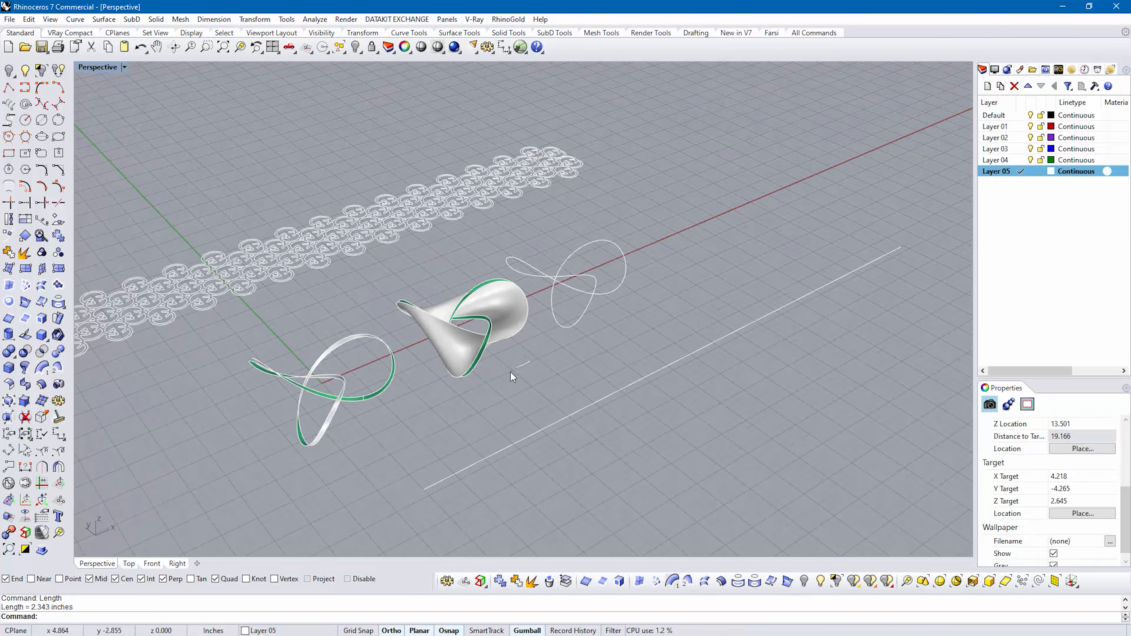
# - Draw a 2.343-inch line perpendicular to the long perimeter-length line, starting from its far end
pyautogui.click(747, 225)
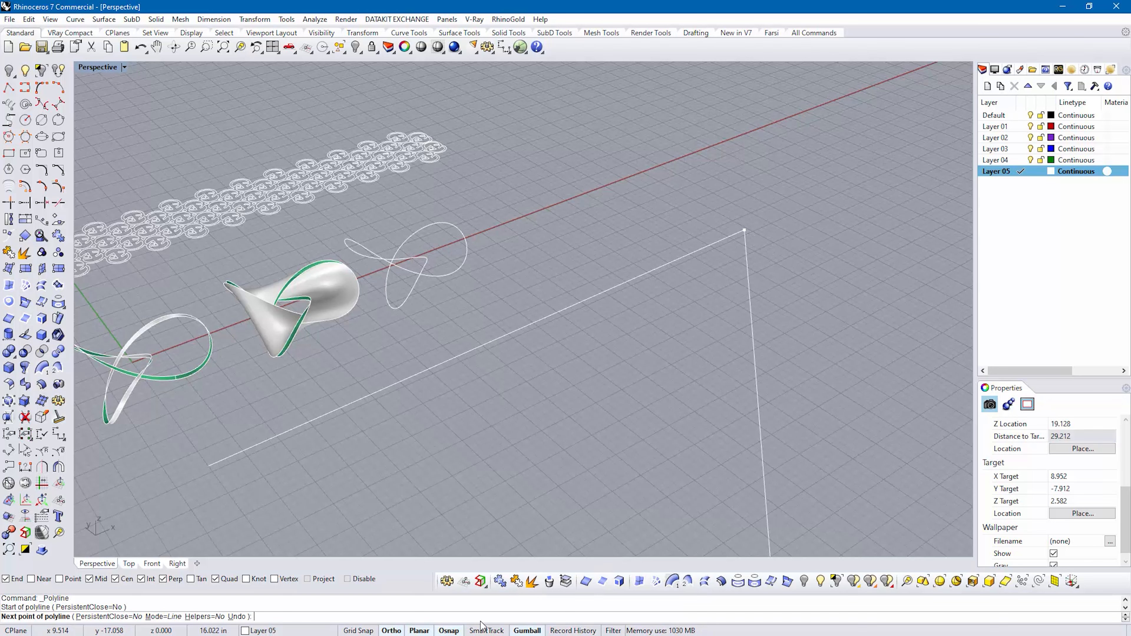
pyautogui.write('2.343')
pyautogui.press('Return')
pyautogui.click(828, 276)
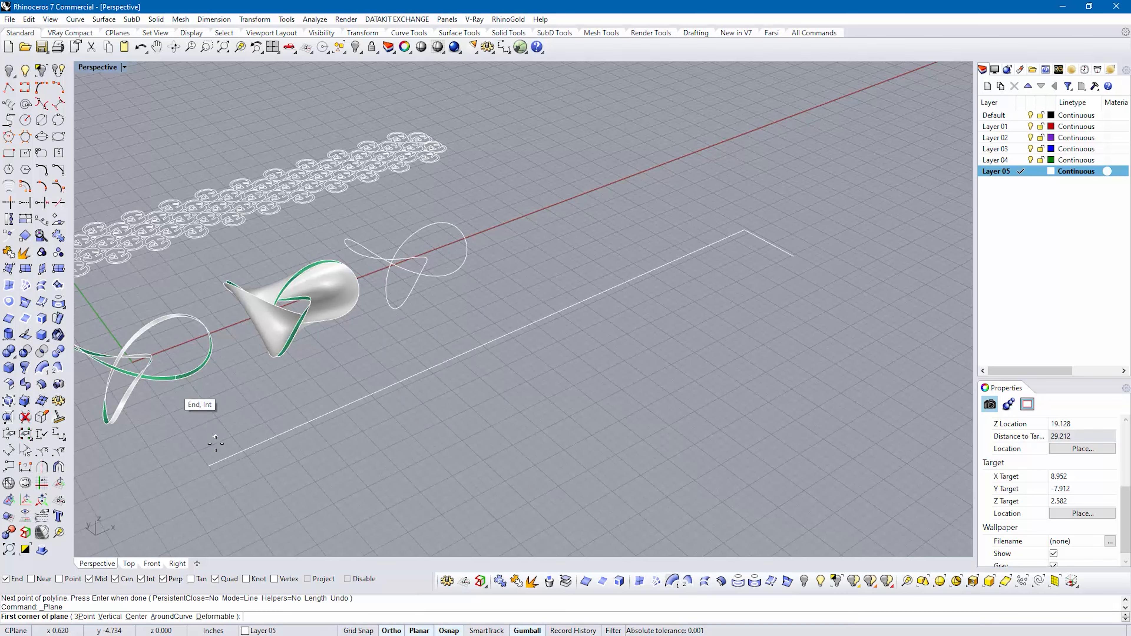
# - Create a rectangular plane spanning the long and short lines, and move it clear in front of them
pyautogui.click(244, 517)
pyautogui.click(208, 465)
pyautogui.press('Return')
pyautogui.moveTo(517, 329); pyautogui.dragTo(643, 434)
pyautogui.press('Escape')
# - Copy the long line and the short line to their opposite sides to close a rectangular outline
pyautogui.write('copy')
pyautogui.press('Return')
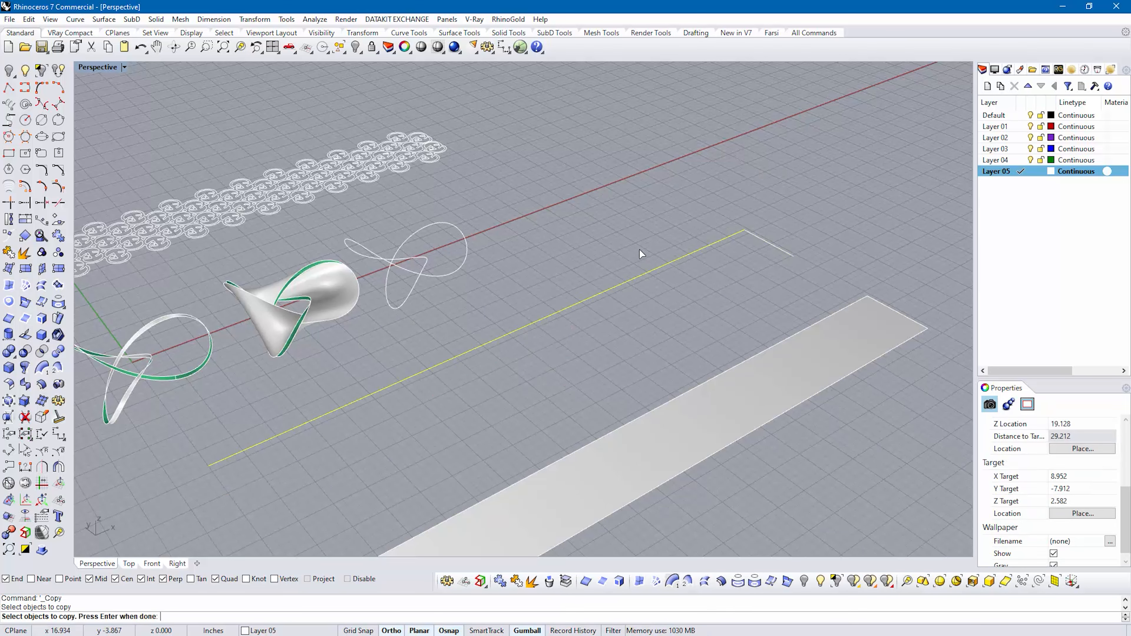
pyautogui.click(784, 250)
pyautogui.press('Return')
pyautogui.press('Escape')
pyautogui.click(245, 517)
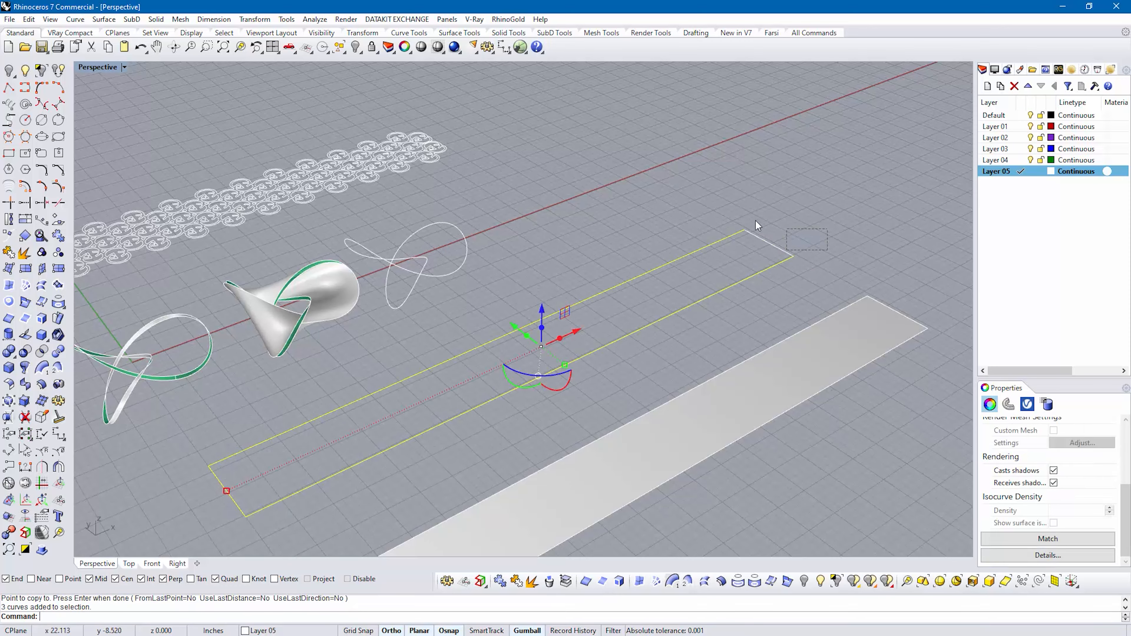
# - Draw a rectangle corner to corner over the four-line outline and delete the separate lines
pyautogui.press('Escape')
pyautogui.scroll(-3, 84, 464)
pyautogui.press('Delete')
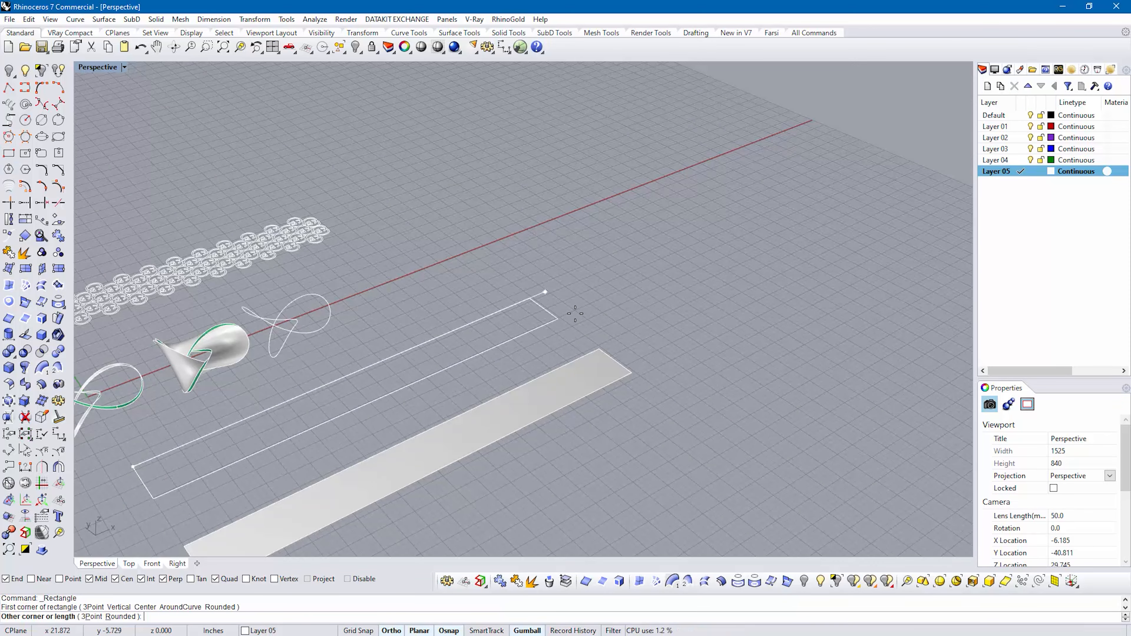
pyautogui.click(556, 319)
pyautogui.press('Escape')
# - Select the whole logo strip and move it past the sculpture to lie in front of the rectangle
pyautogui.moveTo(407, 398); pyautogui.dragTo(523, 427, button='right')
pyautogui.moveTo(439, 454); pyautogui.dragTo(619, 158)
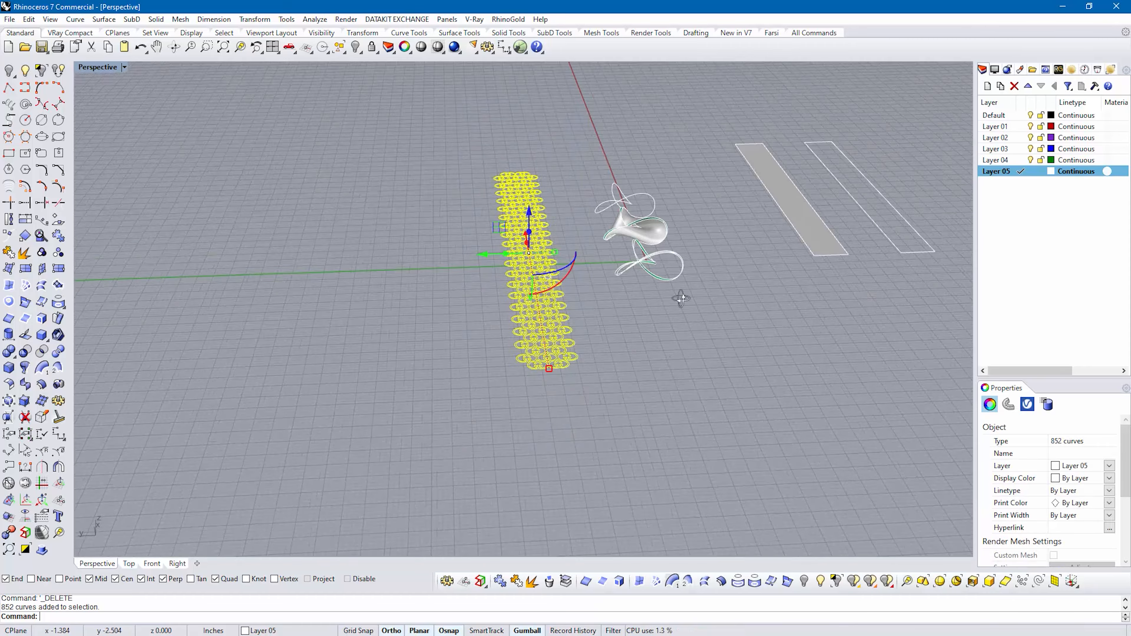
pyautogui.moveTo(682, 295); pyautogui.dragTo(468, 308, button='right')
pyautogui.moveTo(419, 101); pyautogui.dragTo(598, 412)
pyautogui.keyDown('shift'); pyautogui.moveTo(592, 375); pyautogui.dragTo(445, 181, button='right'); pyautogui.keyUp('shift')
pyautogui.press('Escape')
pyautogui.click(199, 360)
pyautogui.press('Escape')
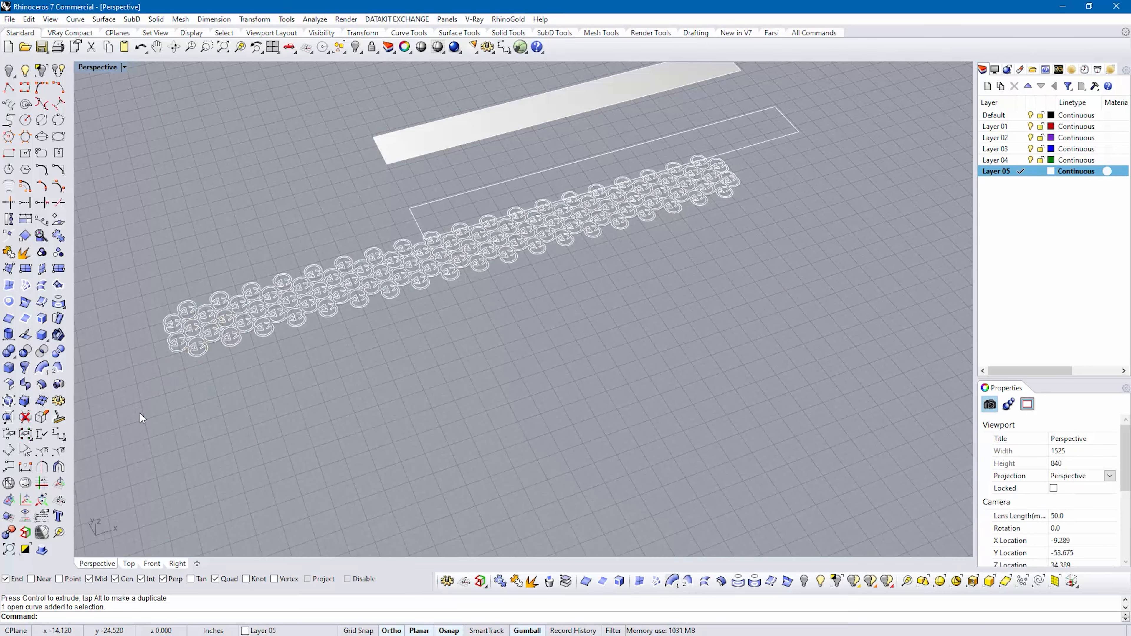
# - Select all curves of the logo strip and join them
pyautogui.moveTo(140, 413); pyautogui.dragTo(787, 144)
pyautogui.click(518, 583)
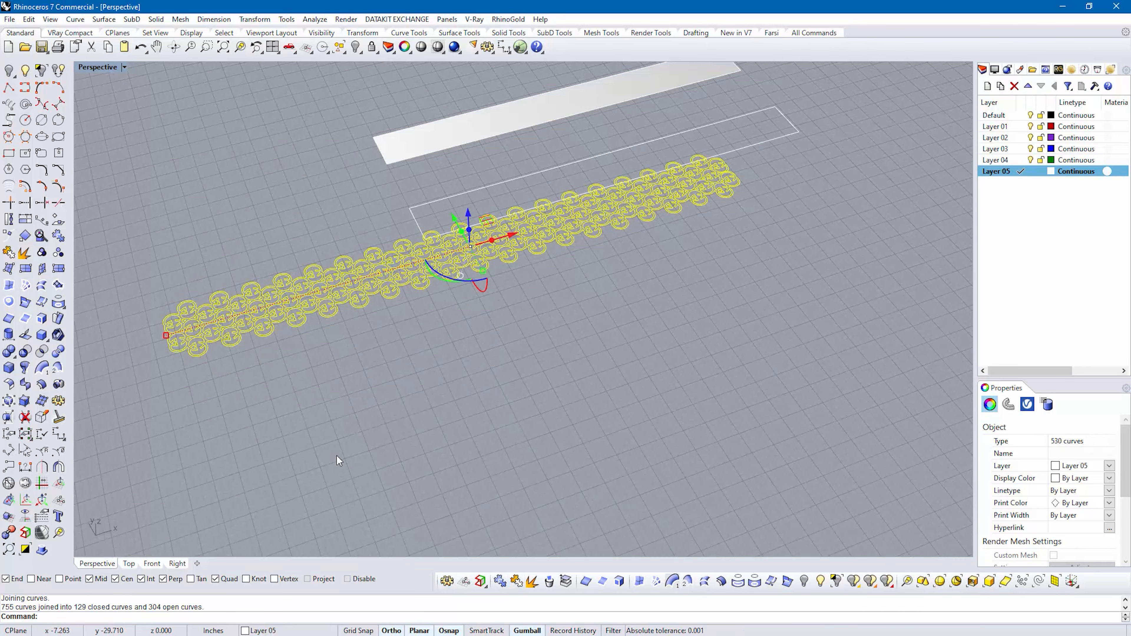
pyautogui.rightClick(337, 456)
pyautogui.press('Escape')
# - Delete the leftover open curve fragments at the positive-X end of the logo strip
pyautogui.scroll(10, 131, 339)
pyautogui.keyDown('shift'); pyautogui.moveTo(553, 471); pyautogui.dragTo(367, 480, button='right'); pyautogui.keyUp('shift')
pyautogui.keyDown('shift'); pyautogui.moveTo(757, 268); pyautogui.dragTo(401, 312, button='right'); pyautogui.keyUp('shift')
pyautogui.moveTo(623, 312); pyautogui.dragTo(534, 289, button='right')
pyautogui.click(541, 285)
pyautogui.write('e')
pyautogui.press('space')
pyautogui.click(532, 307)
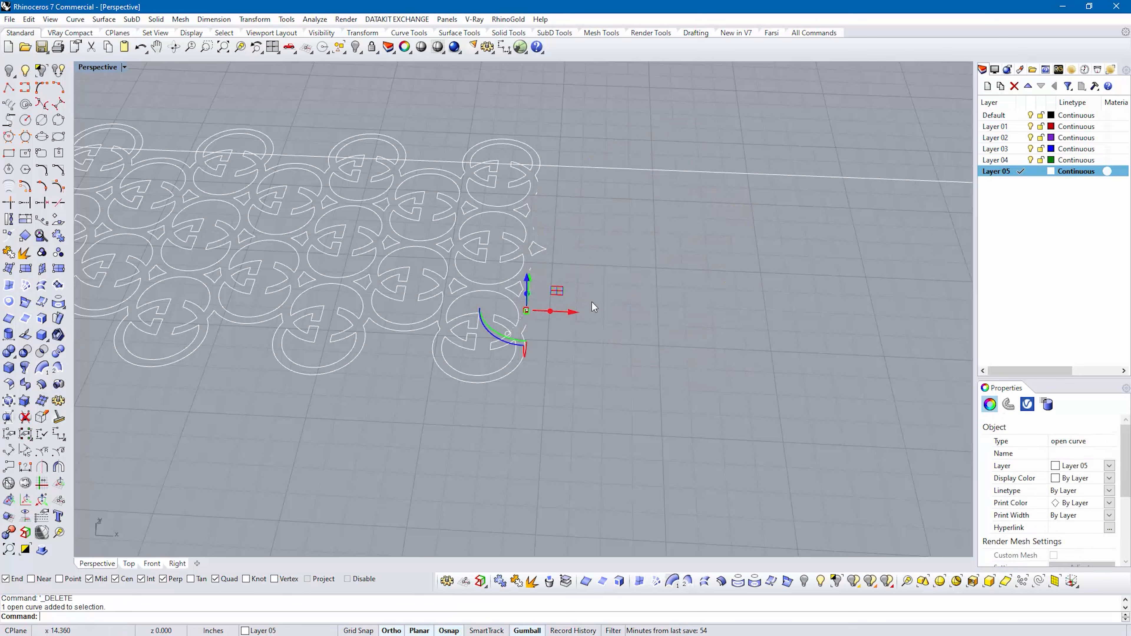
pyautogui.write('e')
pyautogui.press('space')
pyautogui.scroll(3, 546, 224)
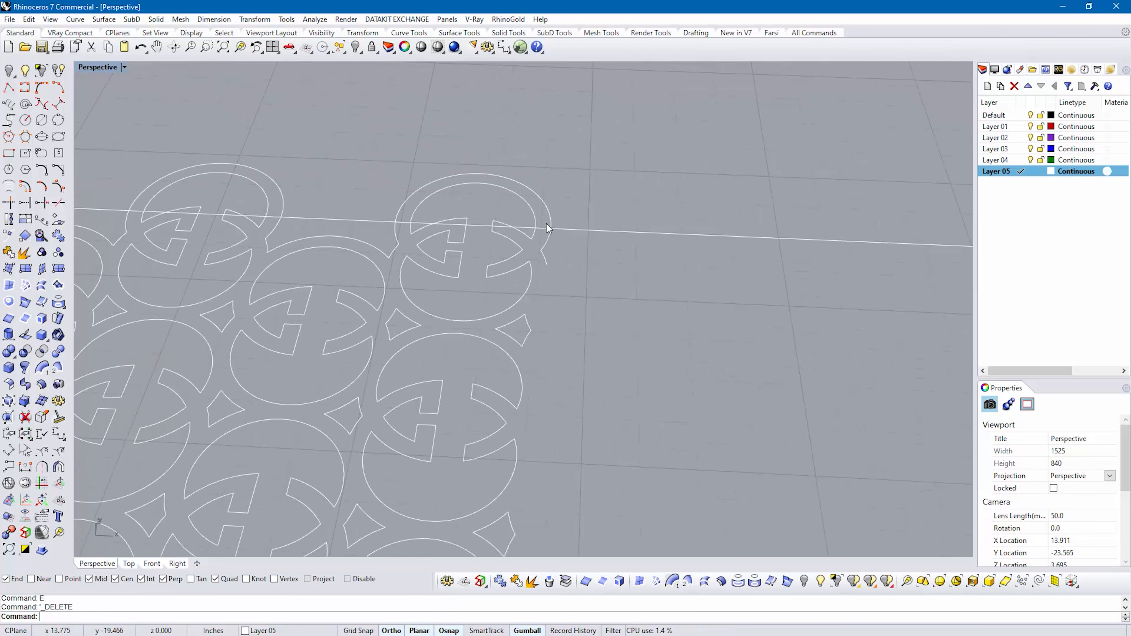
# - Extend the open outer arc of the upper end logo to the small diamond curve below it
pyautogui.write('ex')
pyautogui.press('space')
pyautogui.click(529, 320)
pyautogui.press('space')
pyautogui.click(547, 265)
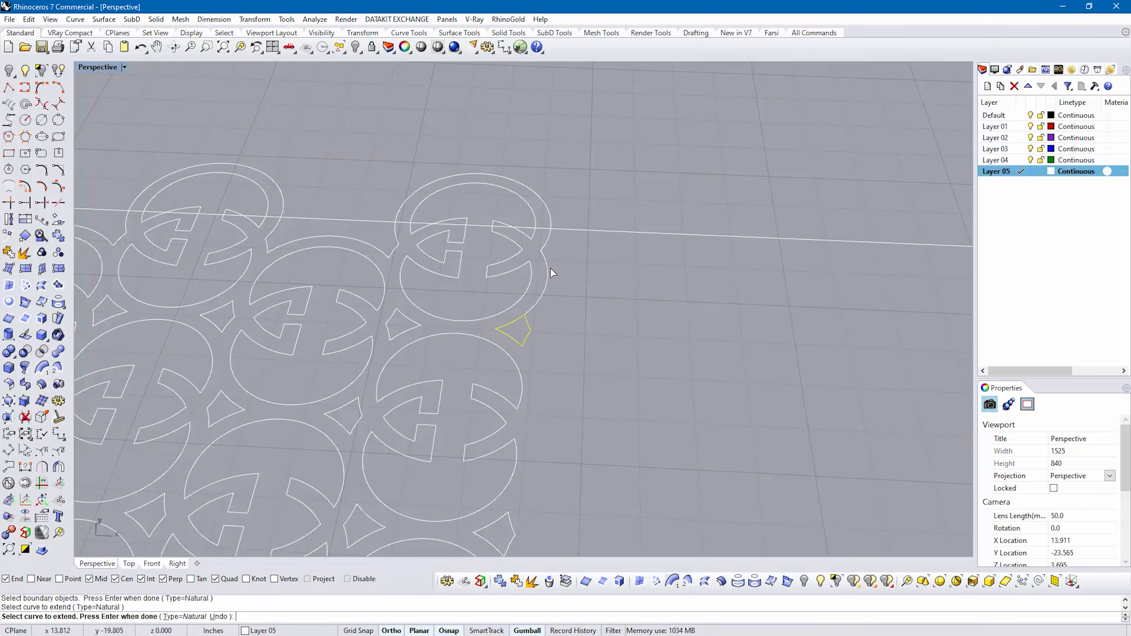
pyautogui.press('space')
# - Extend another open outer arc at the strip's end to its neighbouring boundary curve
pyautogui.keyDown('shift'); pyautogui.moveTo(543, 468); pyautogui.dragTo(619, 534, button='right'); pyautogui.keyUp('shift')
pyautogui.press('space')
pyautogui.click(585, 290)
pyautogui.press('space')
pyautogui.click(623, 382)
pyautogui.press('space')
# - Copy the outer arc beside the bottom end logo up to the open side of the middle-row end logo
pyautogui.scroll(-3, 585, 343)
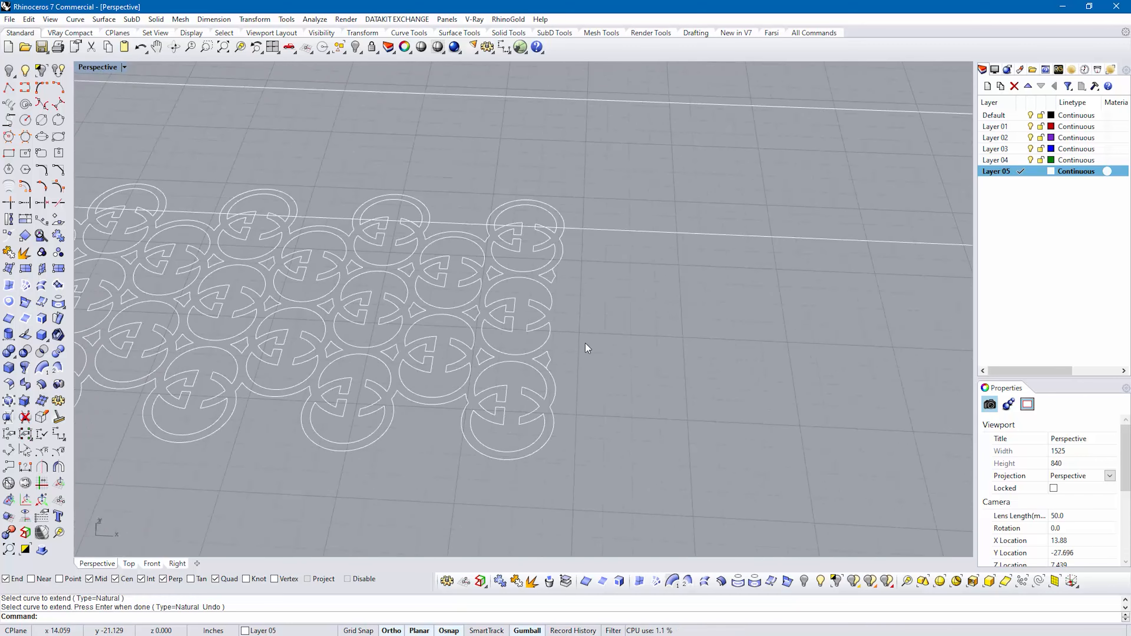
pyautogui.keyDown('shift'); pyautogui.moveTo(326, 381); pyautogui.dragTo(336, 380, button='right'); pyautogui.keyUp('shift')
pyautogui.click(599, 373)
pyautogui.write('co')
pyautogui.press('space')
pyautogui.click(592, 361)
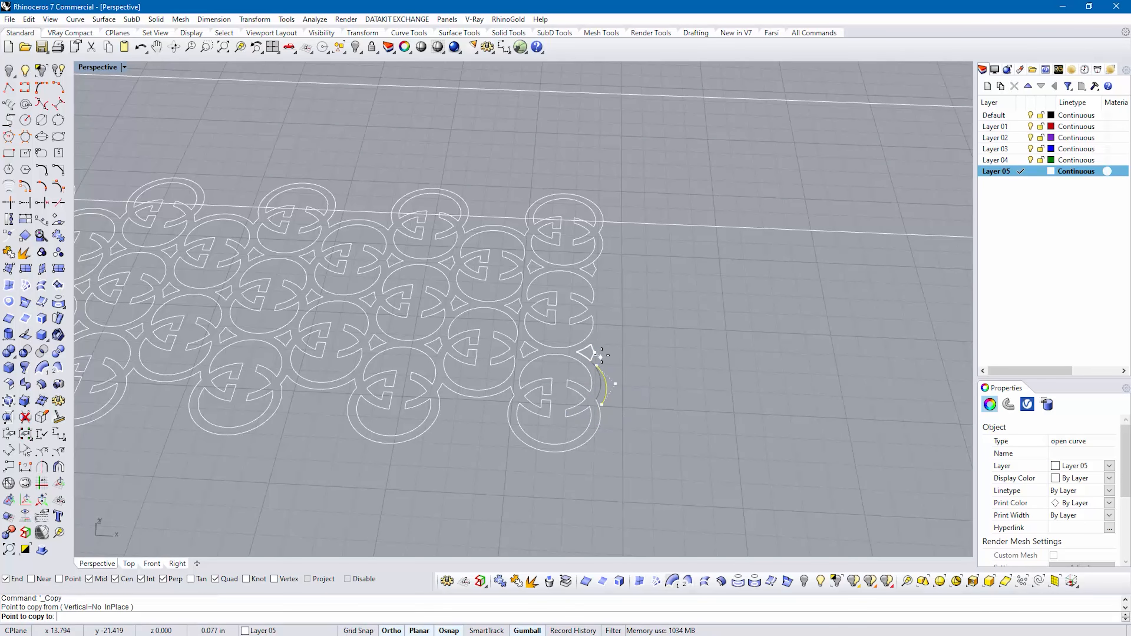
pyautogui.click(593, 276)
pyautogui.press('space')
pyautogui.press('space')
pyautogui.click(644, 420)
pyautogui.press('Escape')
# - Mirror the copied outer arc across a horizontal axis through its lower end to complete the middle-row logo's side
pyautogui.write('mi')
pyautogui.press('space')
pyautogui.click(600, 303)
pyautogui.press('space')
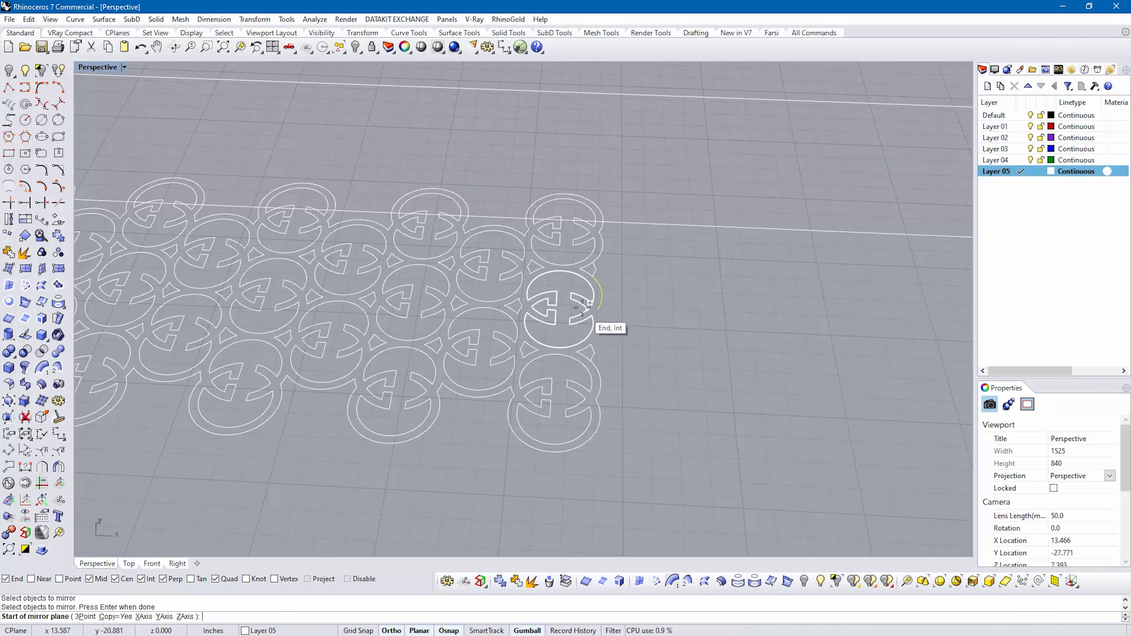
pyautogui.click(598, 310)
pyautogui.click(693, 311)
pyautogui.press('space')
pyautogui.press('space')
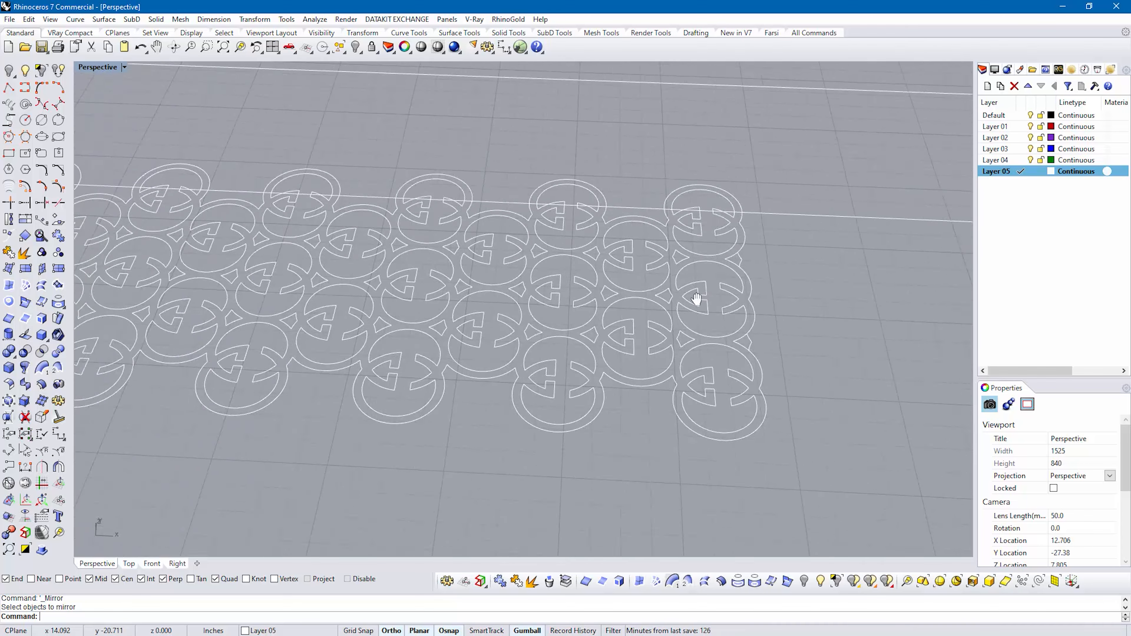
# - In the Top view, select the trimmed logo pattern curves and move them into place inside the border rectangle
pyautogui.keyDown('shift'); pyautogui.moveTo(696, 298); pyautogui.dragTo(705, 281, button='right'); pyautogui.keyUp('shift')
pyautogui.scroll(-5, 706, 281)
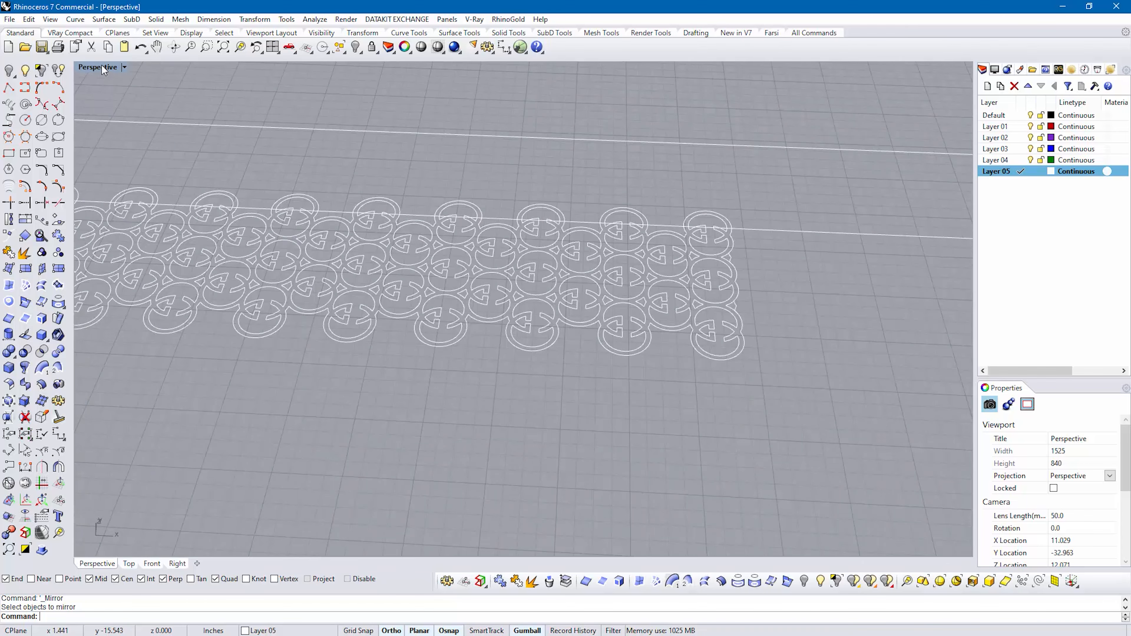
pyautogui.doubleClick(100, 66)
pyautogui.doubleClick(87, 67)
pyautogui.scroll(16, 470, 521)
pyautogui.moveTo(470, 521); pyautogui.dragTo(451, 399, button='right')
pyautogui.scroll(-2, 441, 320)
pyautogui.moveTo(145, 458); pyautogui.dragTo(710, 303)
pyautogui.moveTo(472, 383); pyautogui.dragTo(661, 359)
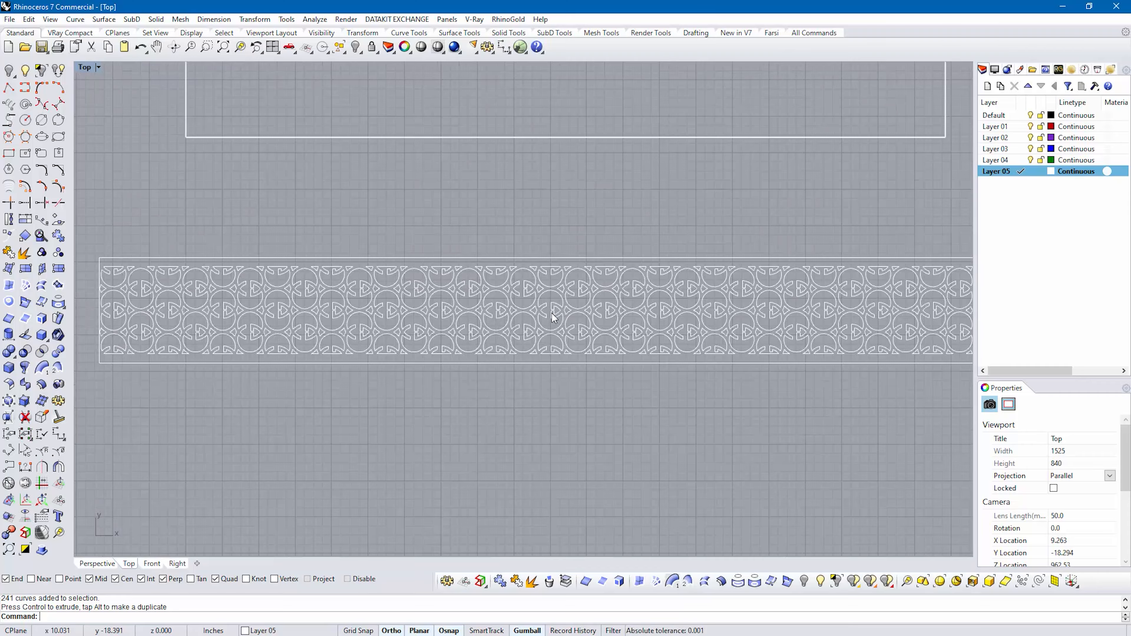
pyautogui.scroll(-2, 552, 313)
pyautogui.scroll(2, 519, 340)
pyautogui.moveTo(506, 341); pyautogui.dragTo(519, 340, button='right')
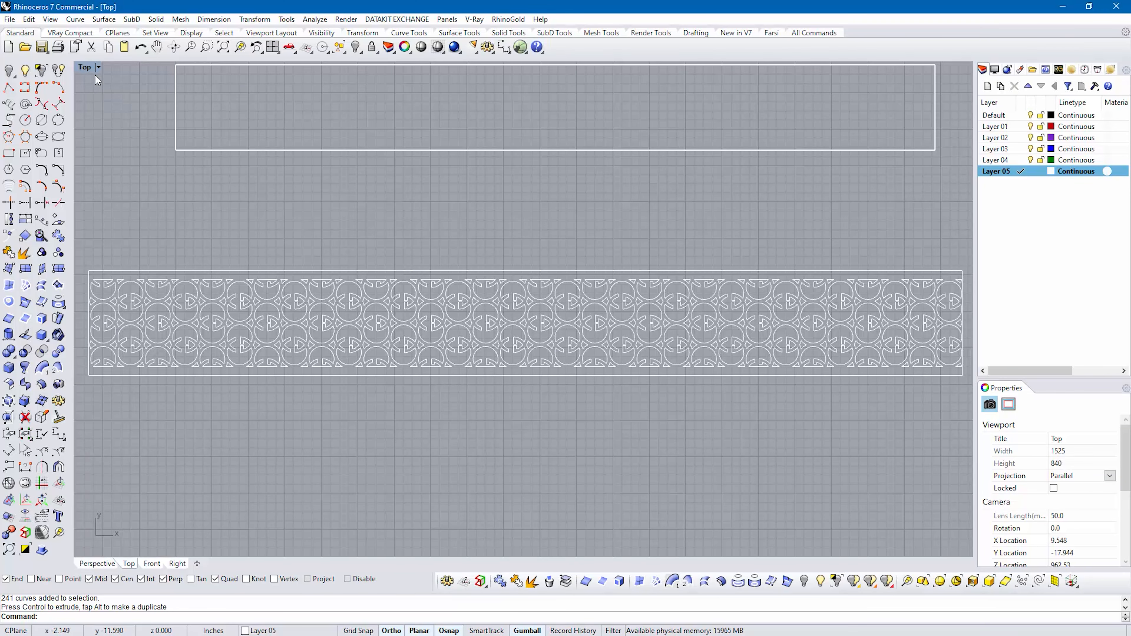
# - Delete the spare rectangle and other unneeded geometry around the pattern strip, and show the Perspective view at full size
pyautogui.press('Delete')
pyautogui.moveTo(343, 181); pyautogui.dragTo(349, 234, button='right')
pyautogui.doubleClick(89, 68)
pyautogui.doubleClick(549, 67)
pyautogui.keyDown('shift'); pyautogui.moveTo(557, 133); pyautogui.dragTo(618, 347, button='right'); pyautogui.keyUp('shift')
pyautogui.click(503, 134)
pyautogui.press('Delete')
# - Create a planar surface from the strip's border rectangle and split it with all the logo pattern curves
pyautogui.click(535, 267)
pyautogui.click(585, 580)
pyautogui.moveTo(578, 379); pyautogui.dragTo(512, 289, button='right')
pyautogui.scroll(-2, 512, 289)
pyautogui.click(555, 325)
pyautogui.click(566, 581)
pyautogui.moveTo(196, 187); pyautogui.dragTo(633, 367)
pyautogui.rightClick(632, 367)
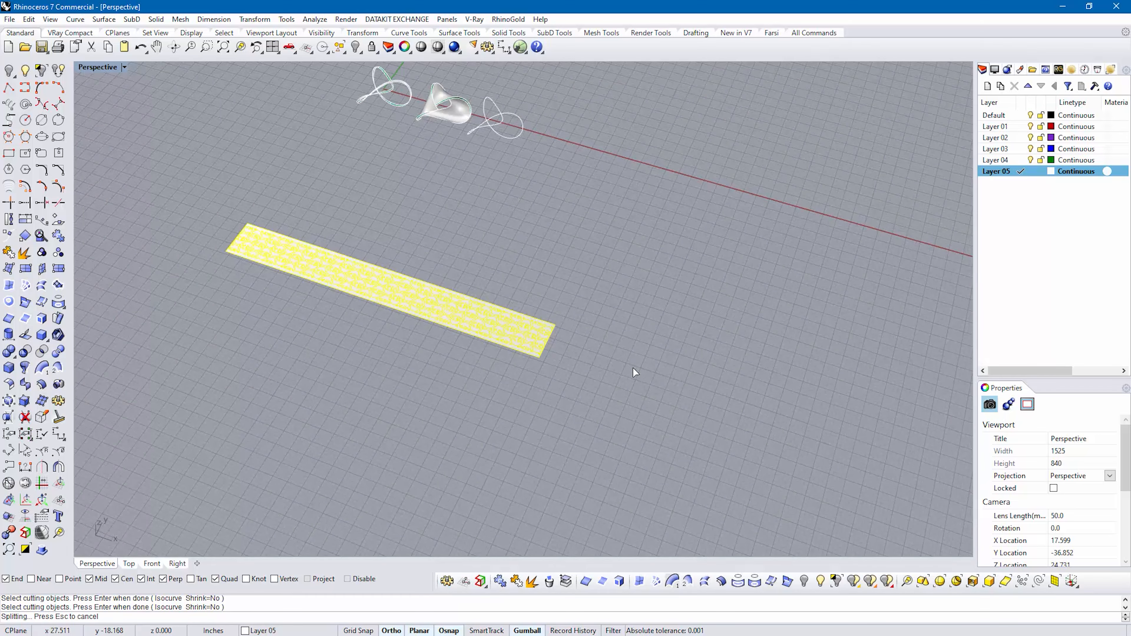
# - Move the perforated strip surface away from the cut pieces and delete the leftover pieces and curves
pyautogui.keyDown('shift'); pyautogui.moveTo(549, 361); pyautogui.dragTo(603, 352); pyautogui.keyUp('shift')
pyautogui.scroll(-2, 604, 352)
pyautogui.click(569, 332)
pyautogui.moveTo(495, 259); pyautogui.dragTo(529, 197)
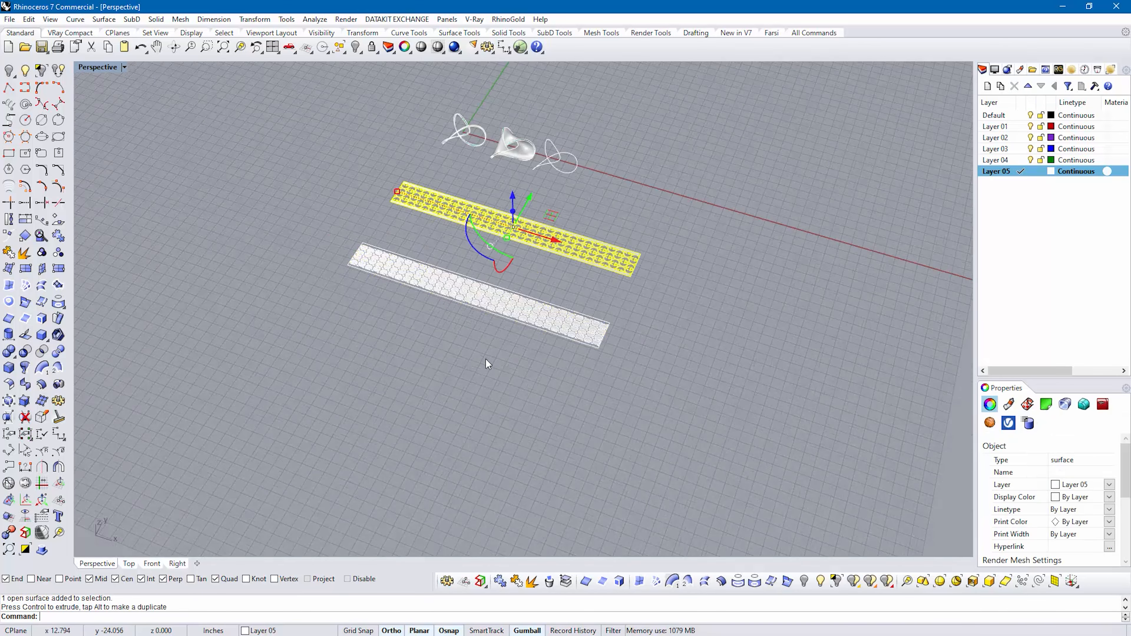
pyautogui.click(485, 359)
pyautogui.moveTo(486, 359); pyautogui.dragTo(561, 347, button='right')
pyautogui.moveTo(314, 396); pyautogui.dragTo(700, 282)
pyautogui.press('Delete')
# - Inspect the perforated strip surface up close at its end and check its object type
pyautogui.moveTo(700, 282); pyautogui.dragTo(505, 222, button='right')
pyautogui.scroll(15, 623, 289)
pyautogui.click(498, 283)
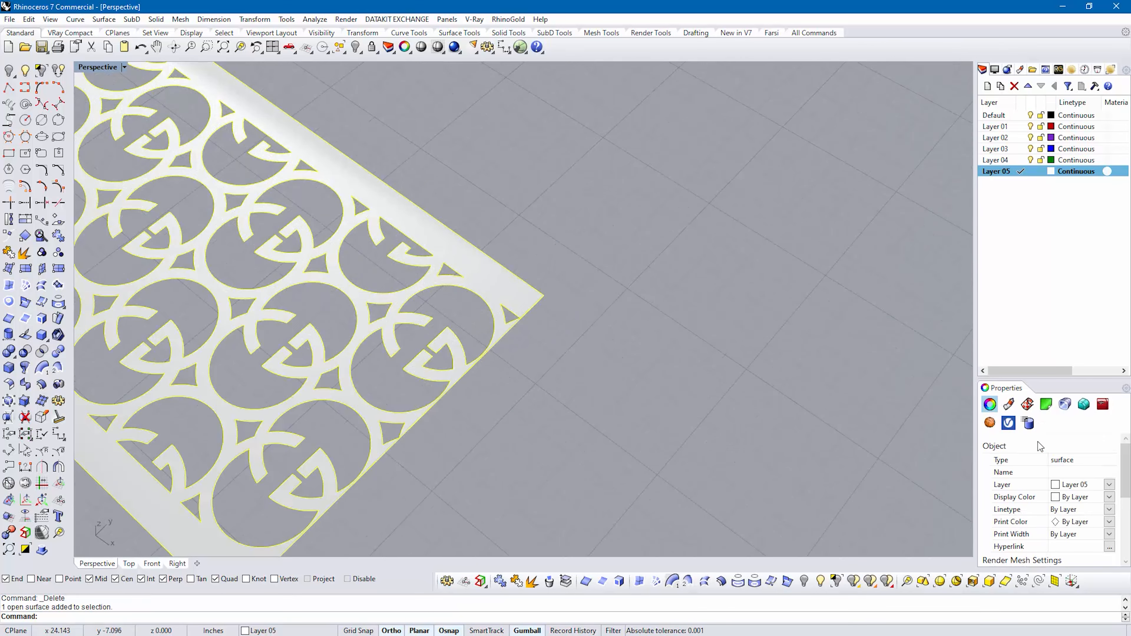
pyautogui.click(597, 298)
pyautogui.click(492, 280)
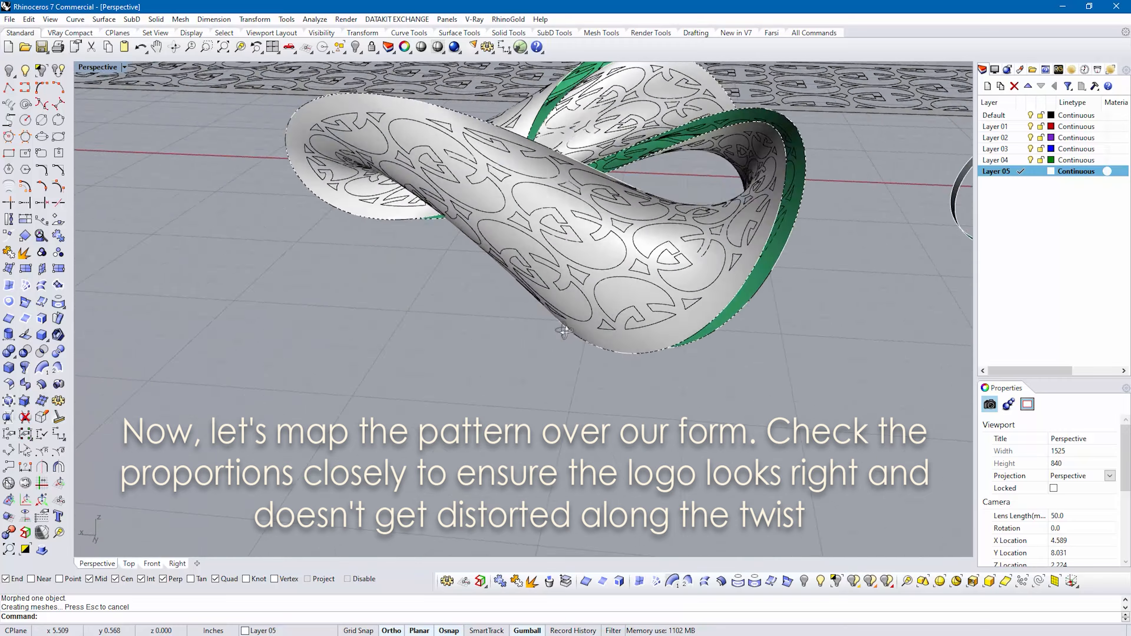
# - Split the twisted form's surface using the mapped logo pattern curves as cutting objects
pyautogui.moveTo(400, 347); pyautogui.dragTo(379, 368, button='right')
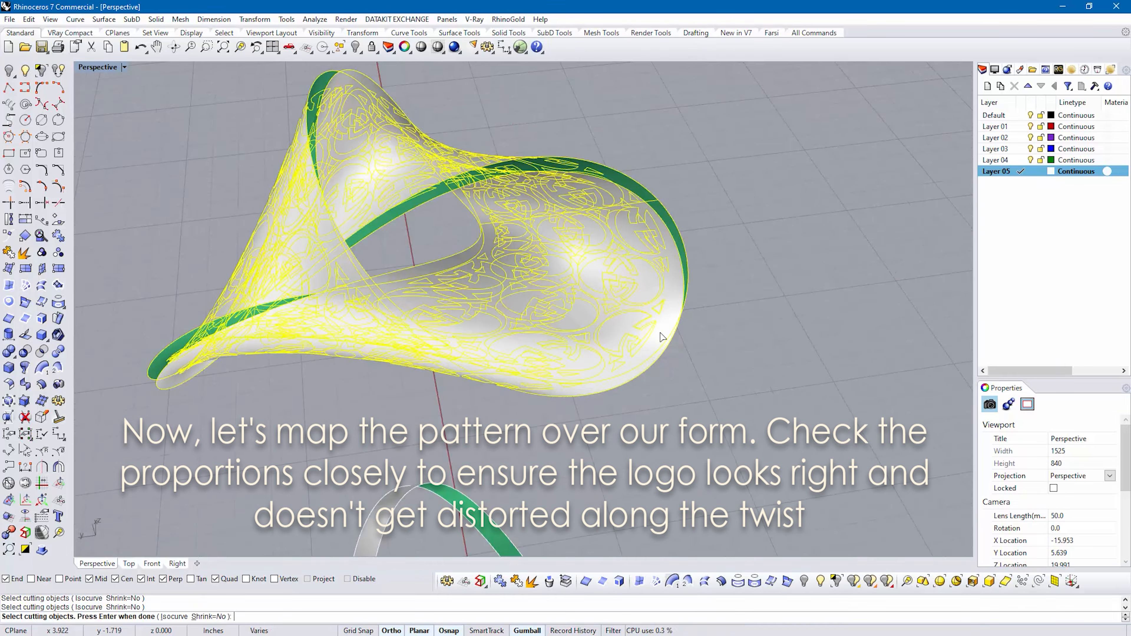
pyautogui.press('Return')
pyautogui.click(695, 318)
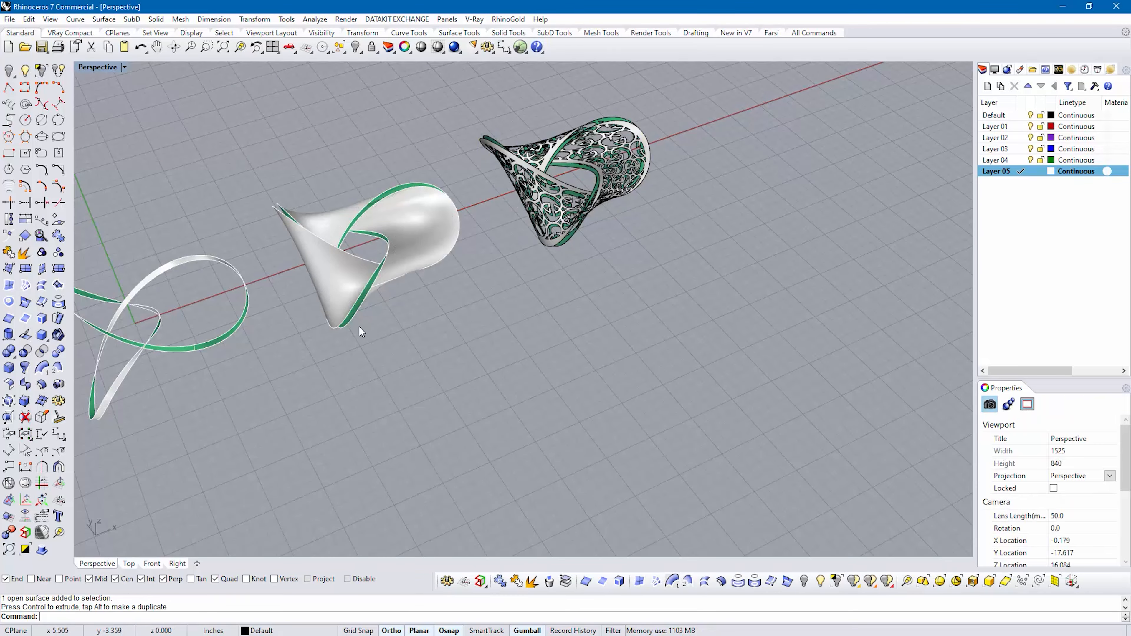
# - Delete the plain twisted form and move the thin edge band onto the perforated sculpture
pyautogui.moveTo(233, 153); pyautogui.dragTo(478, 370)
pyautogui.press('Delete')
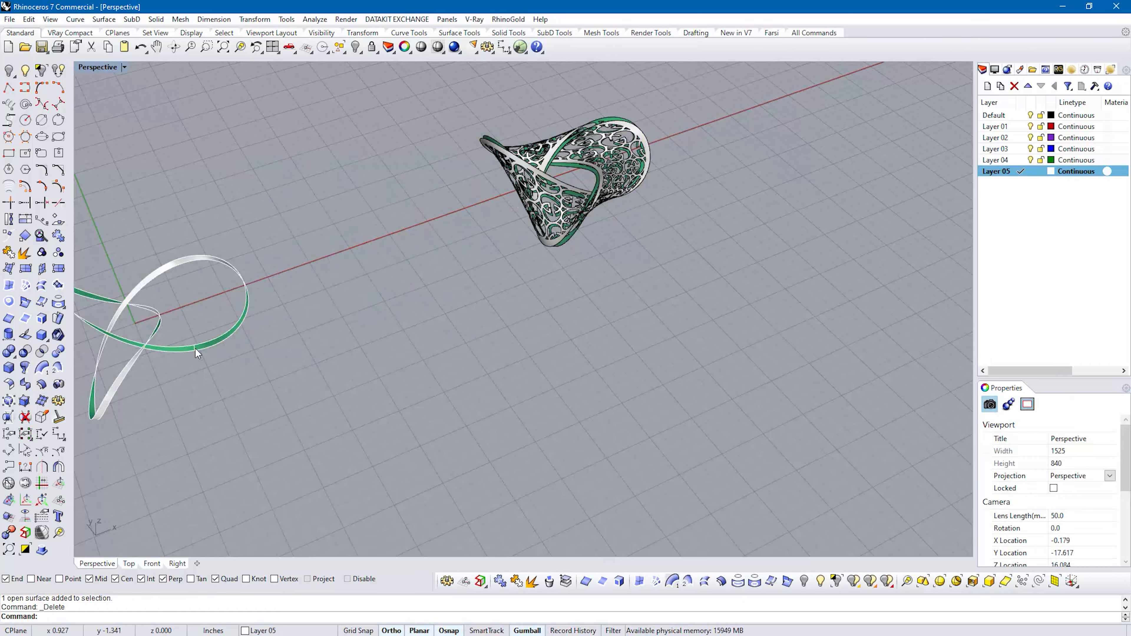
pyautogui.click(196, 348)
pyautogui.moveTo(175, 310); pyautogui.dragTo(644, 270)
pyautogui.scroll(8, 529, 178)
pyautogui.moveTo(528, 257); pyautogui.dragTo(503, 267, button='right')
pyautogui.click(556, 394)
# - Examine the mapped logo pattern around the perforated sculpture for distorted proportions along the twist
pyautogui.moveTo(555, 394); pyautogui.dragTo(318, 377, button='right')
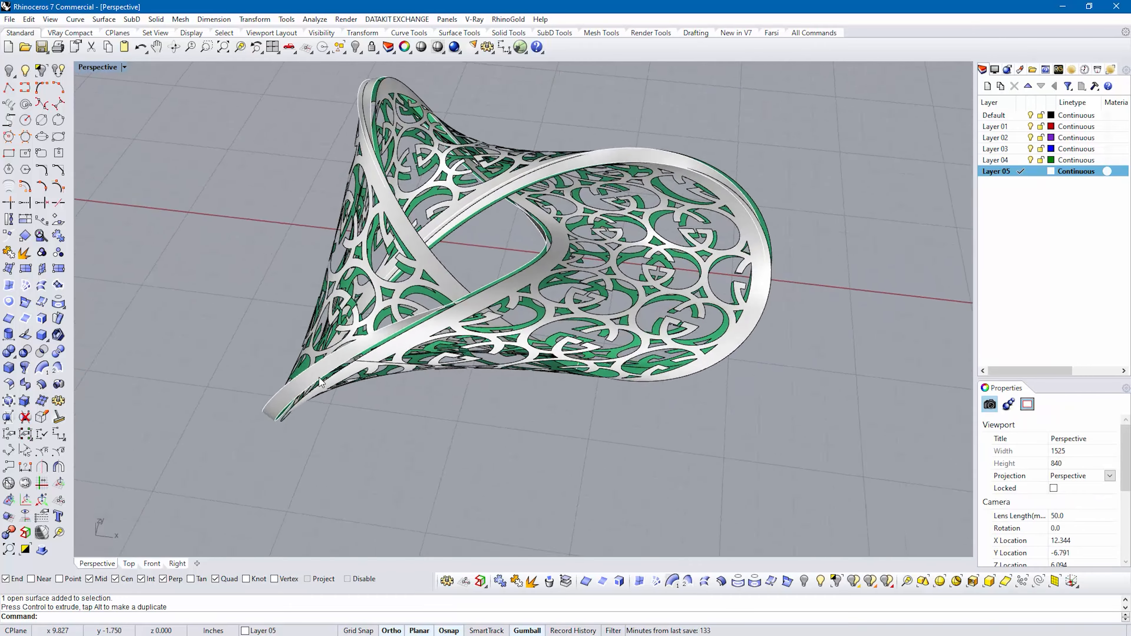
pyautogui.scroll(3, 319, 377)
pyautogui.moveTo(401, 379); pyautogui.dragTo(199, 372, button='right')
pyautogui.keyDown('shift'); pyautogui.moveTo(412, 327); pyautogui.dragTo(402, 366, button='right'); pyautogui.keyUp('shift')
pyautogui.scroll(-3, 429, 341)
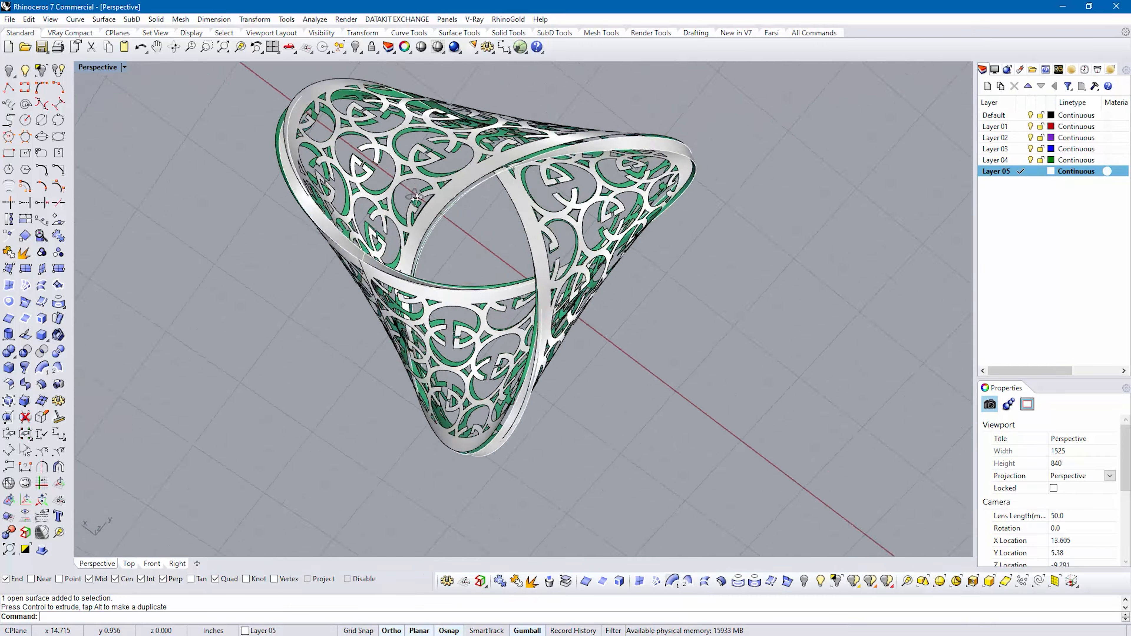
pyautogui.scroll(6, 407, 359)
pyautogui.keyDown('shift'); pyautogui.moveTo(512, 338); pyautogui.dragTo(616, 309, button='right'); pyautogui.keyUp('shift')
# - Start extruding the flat perforated strip surface, and copy the Thickness slider's value from the Grasshopper definition
pyautogui.click(526, 266)
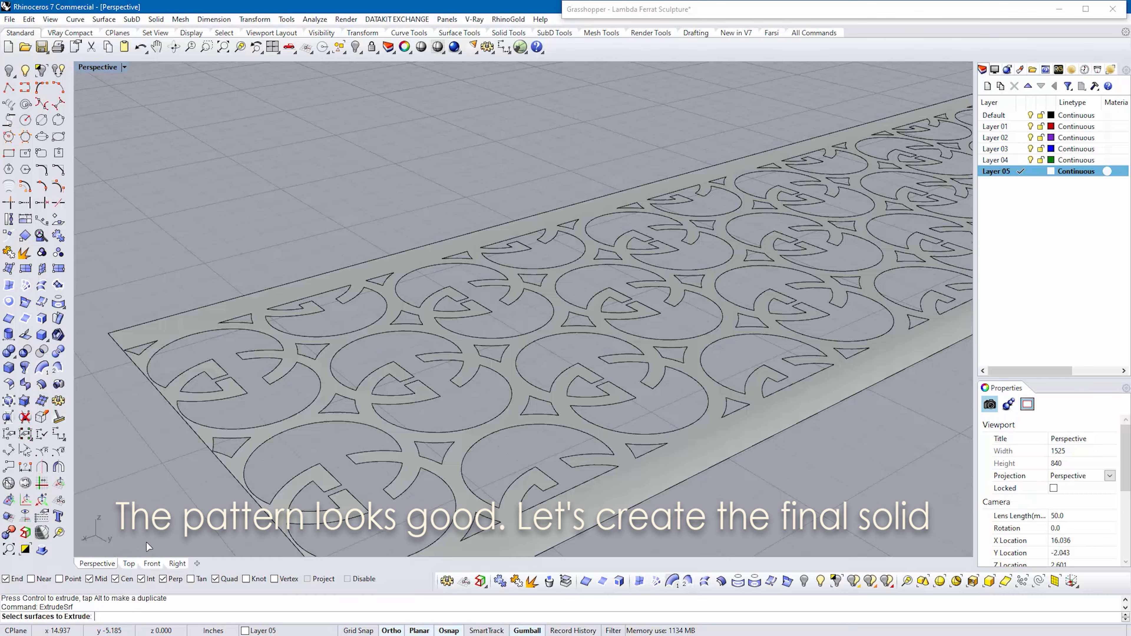
pyautogui.press('Return')
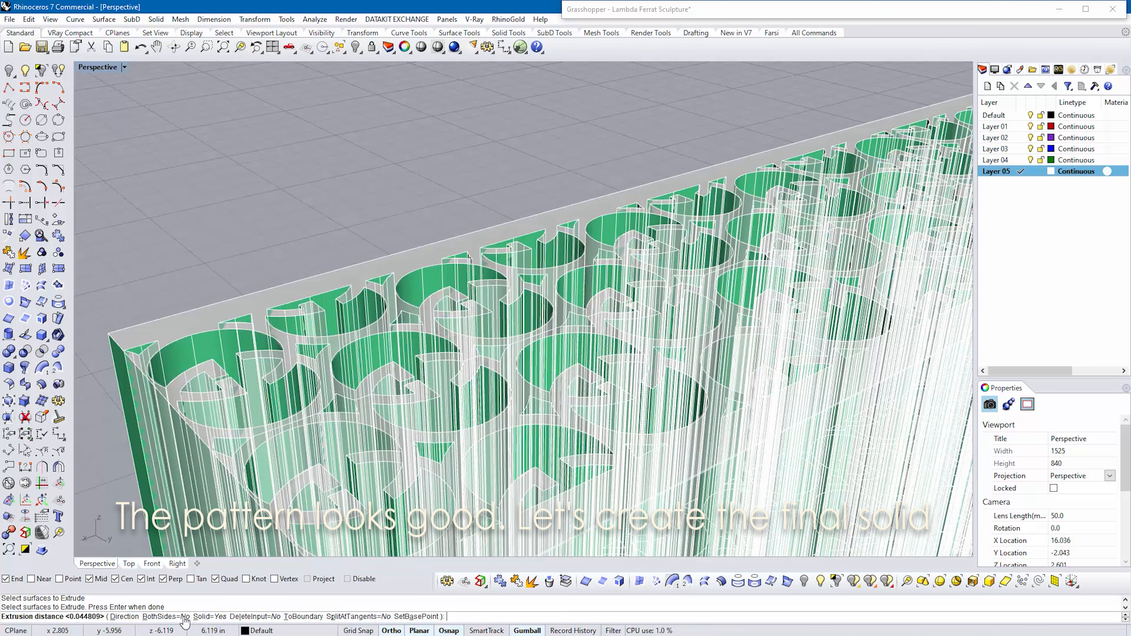
pyautogui.click(824, 10)
pyautogui.moveTo(670, 492); pyautogui.dragTo(1004, 460, button='right')
pyautogui.moveTo(583, 321); pyautogui.dragTo(845, 424, button='right')
pyautogui.scroll(-5, 846, 424)
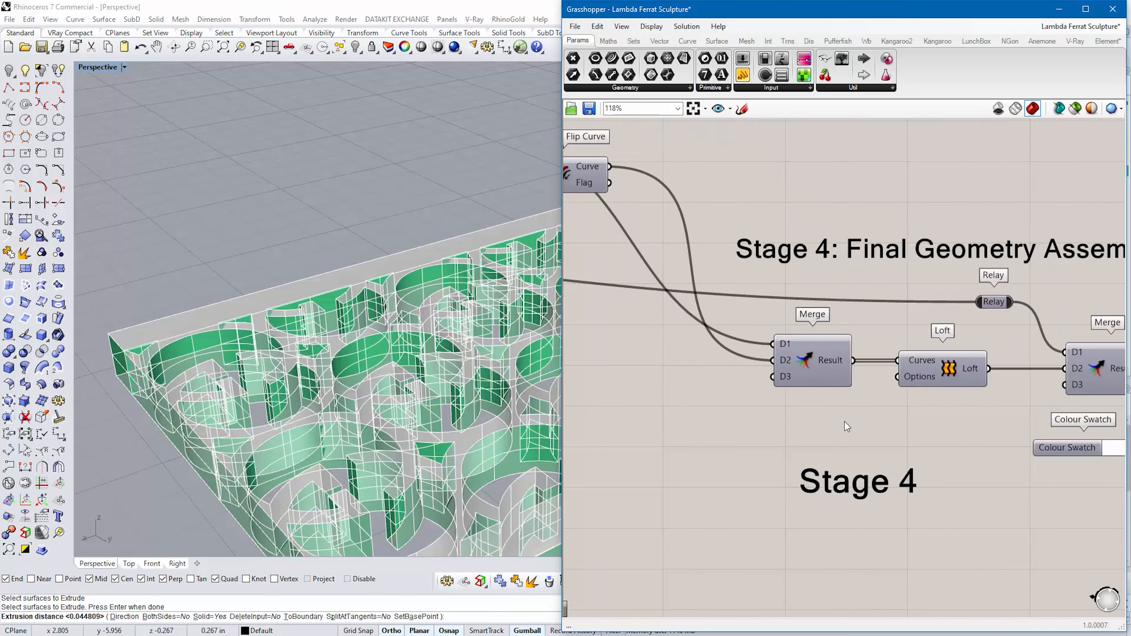
pyautogui.moveTo(1035, 485); pyautogui.dragTo(1063, 454, button='right')
pyautogui.moveTo(619, 377); pyautogui.dragTo(985, 468, button='right')
pyautogui.scroll(5, 677, 376)
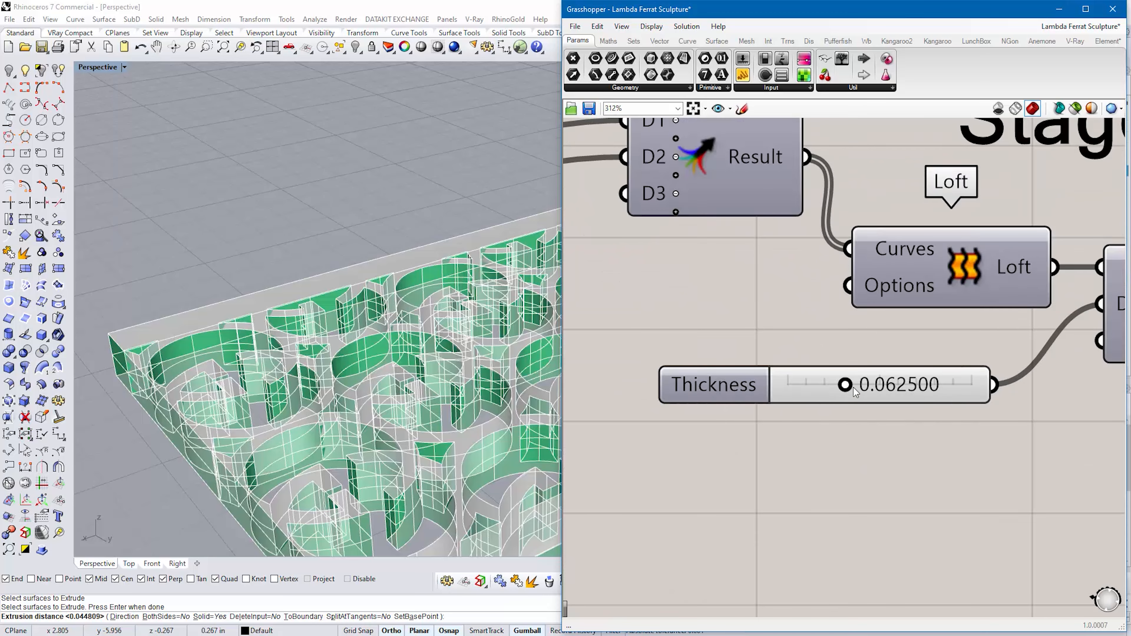
pyautogui.scroll(2, 937, 395)
pyautogui.doubleClick(936, 395)
pyautogui.click(836, 473)
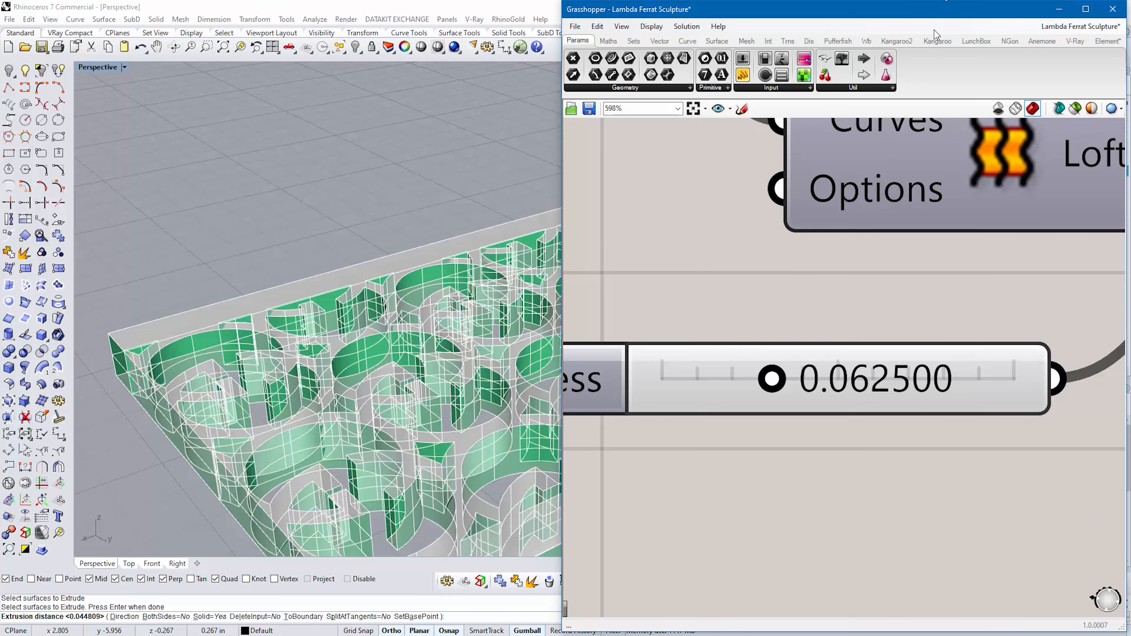
pyautogui.doubleClick(936, 10)
# - Set the extrusion distance to 0.062500 to turn the flat pattern strip into a solid
pyautogui.click(467, 617)
pyautogui.hotkey('ctrl', 'v')
pyautogui.press('Return')
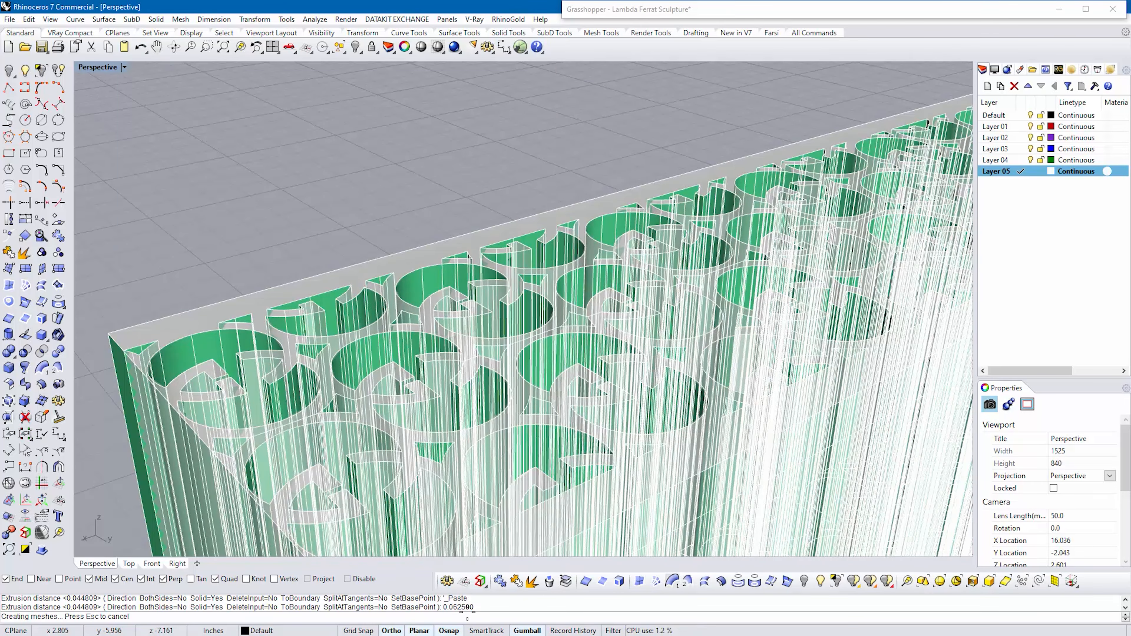
pyautogui.scroll(-6, 450, 388)
pyautogui.scroll(10, 409, 518)
pyautogui.scroll(-12, 495, 412)
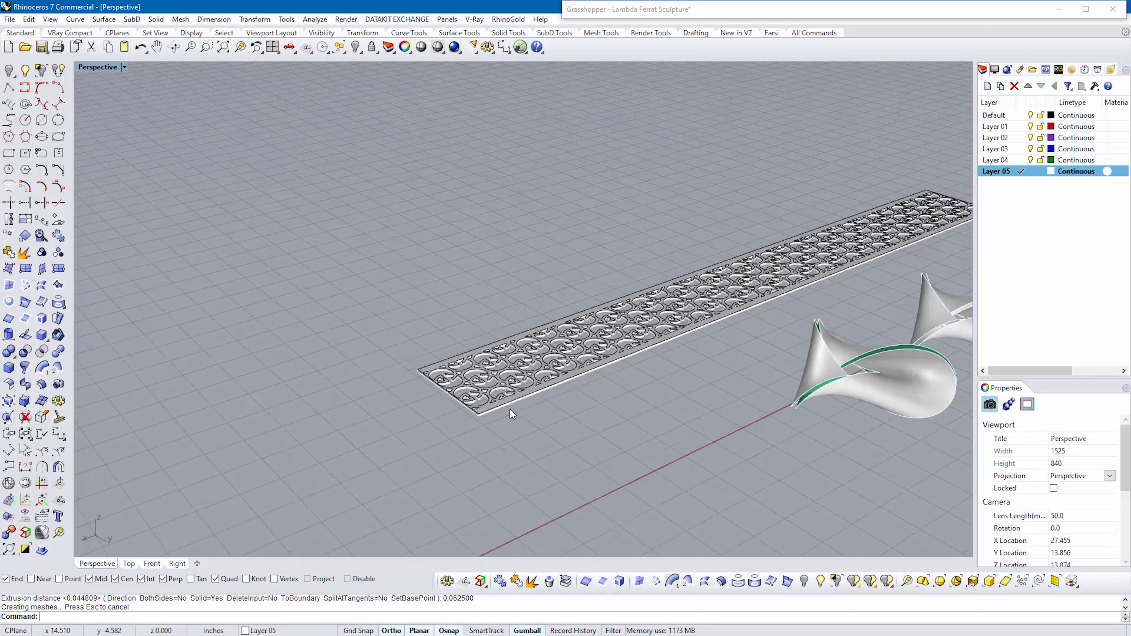
# - Check the object types of the flat patterned surface and its extruded solid
pyautogui.moveTo(510, 409); pyautogui.dragTo(180, 375, button='right')
pyautogui.click(823, 464)
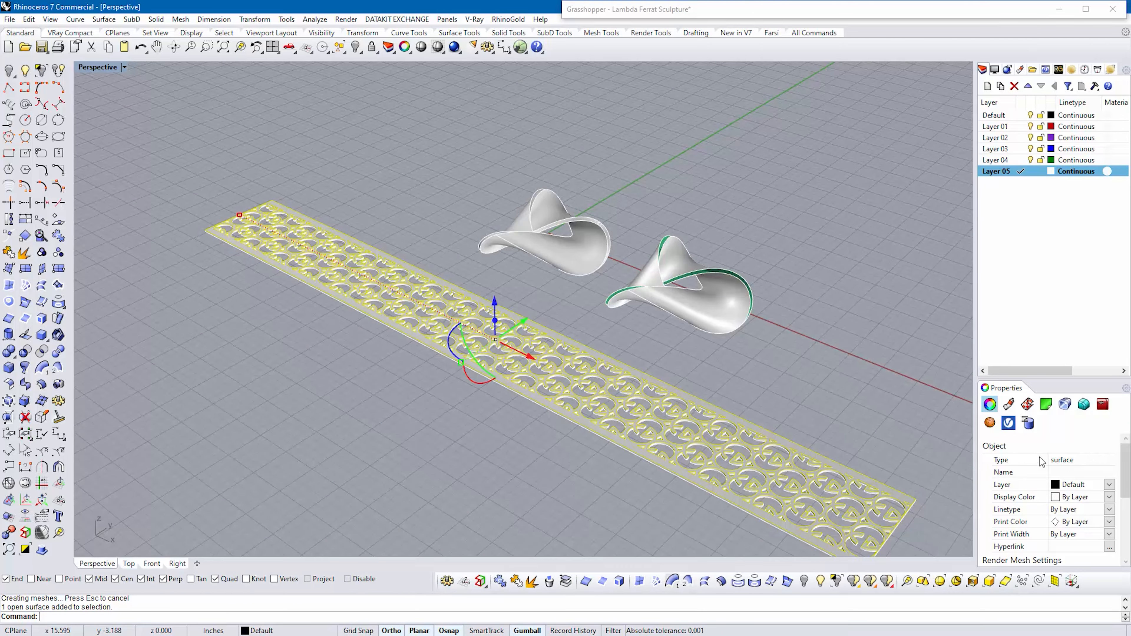
pyautogui.click(859, 434)
pyautogui.scroll(10, 799, 495)
pyautogui.click(794, 506)
pyautogui.scroll(-12, 501, 412)
pyautogui.click(513, 442)
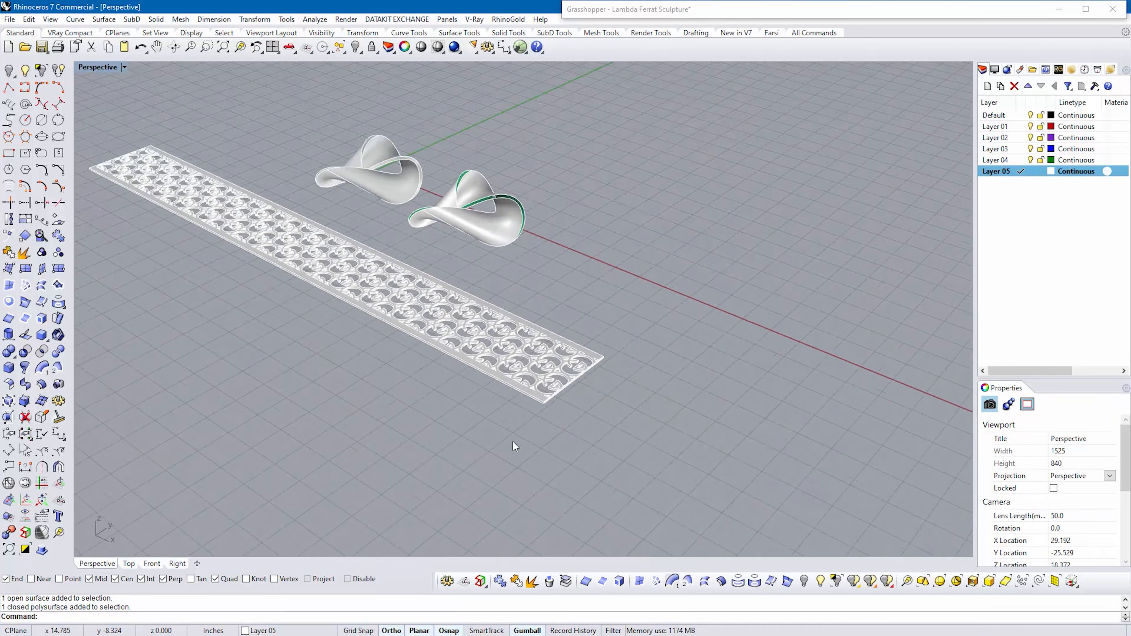
pyautogui.keyDown('shift'); pyautogui.moveTo(513, 442); pyautogui.dragTo(659, 490, button='right'); pyautogui.keyUp('shift')
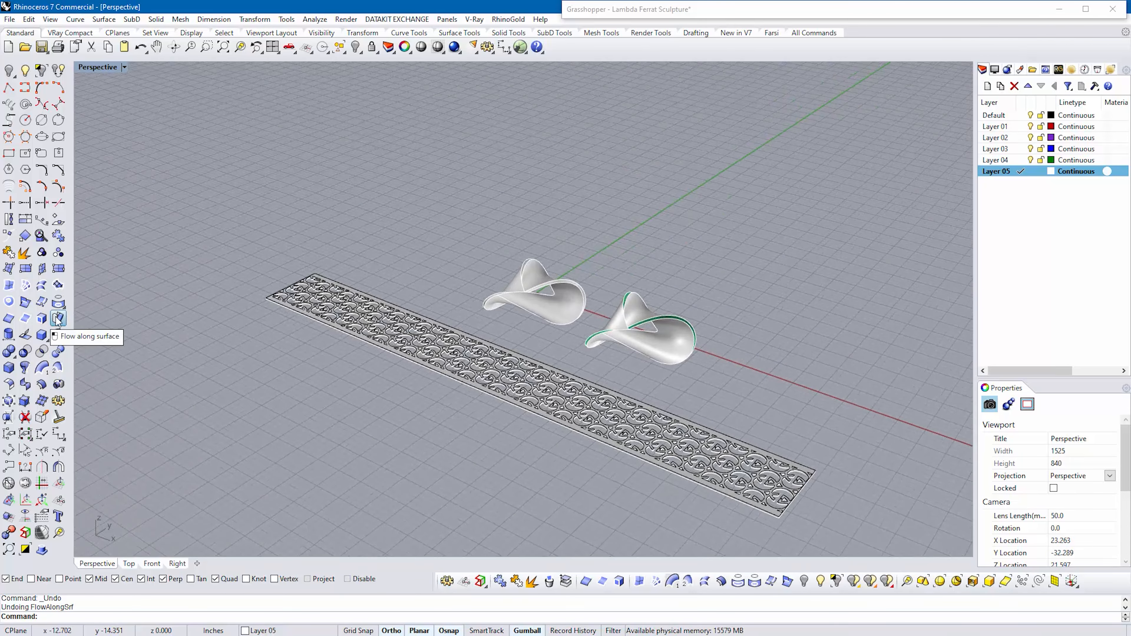
# - Start Flow along surface with the extruded pattern strip as the object to flow
pyautogui.click(58, 319)
pyautogui.scroll(14, 356, 325)
pyautogui.click(358, 325)
pyautogui.scroll(-9, 356, 326)
pyautogui.rightClick(289, 331)
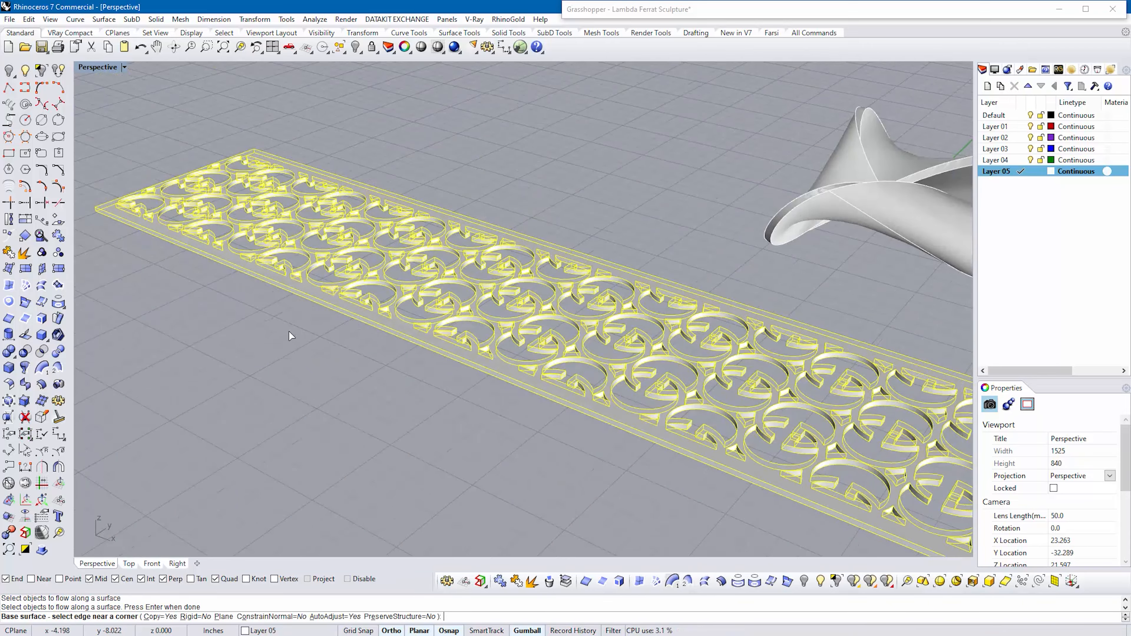
# - Define the base with the Plane option, from one end corner of the strip to the diagonally opposite corner
pyautogui.click(222, 617)
pyautogui.scroll(12, 96, 182)
pyautogui.click(113, 260)
pyautogui.scroll(-14, 114, 259)
pyautogui.keyDown('shift'); pyautogui.moveTo(757, 482); pyautogui.dragTo(119, 354, button='right'); pyautogui.keyUp('shift')
pyautogui.scroll(14, 120, 354)
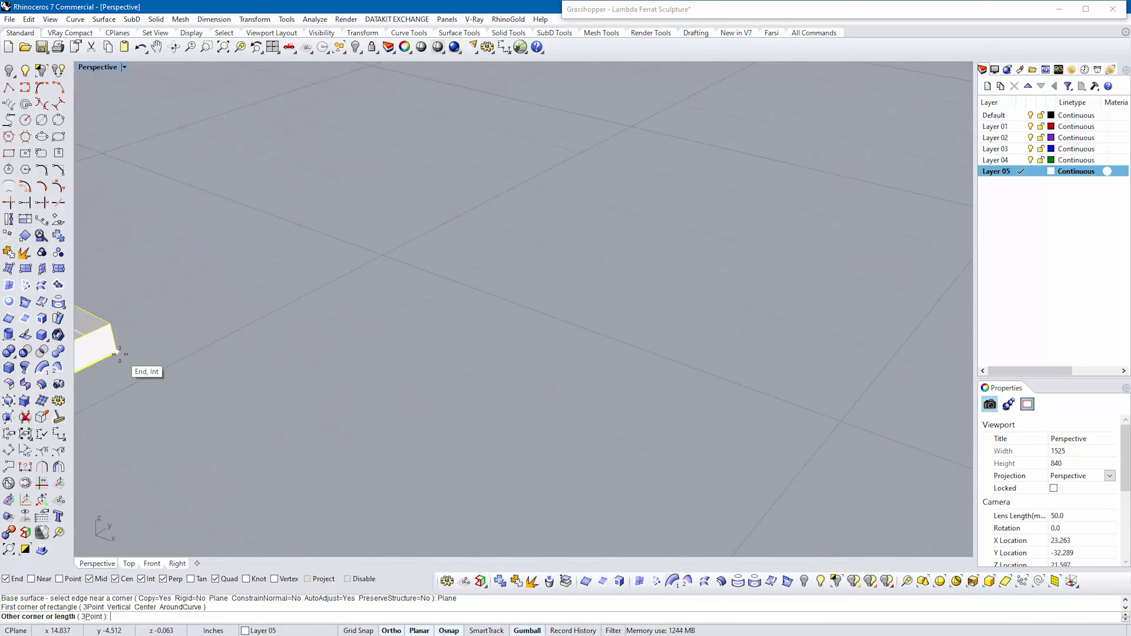
pyautogui.click(120, 354)
# - Pick the twisted sculpture's surface as the target so the solid pattern flows over it
pyautogui.scroll(-14, 449, 290)
pyautogui.click(500, 185)
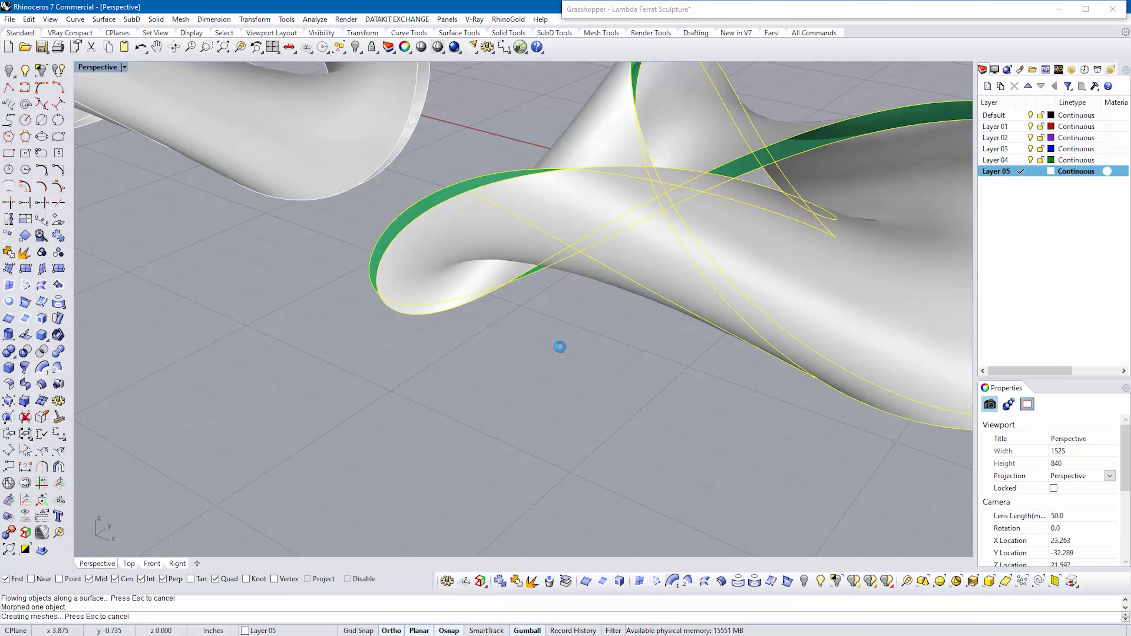
pyautogui.scroll(-12, 560, 347)
pyautogui.scroll(11, 668, 312)
pyautogui.moveTo(664, 312); pyautogui.dragTo(481, 237, button='right')
pyautogui.scroll(-9, 475, 232)
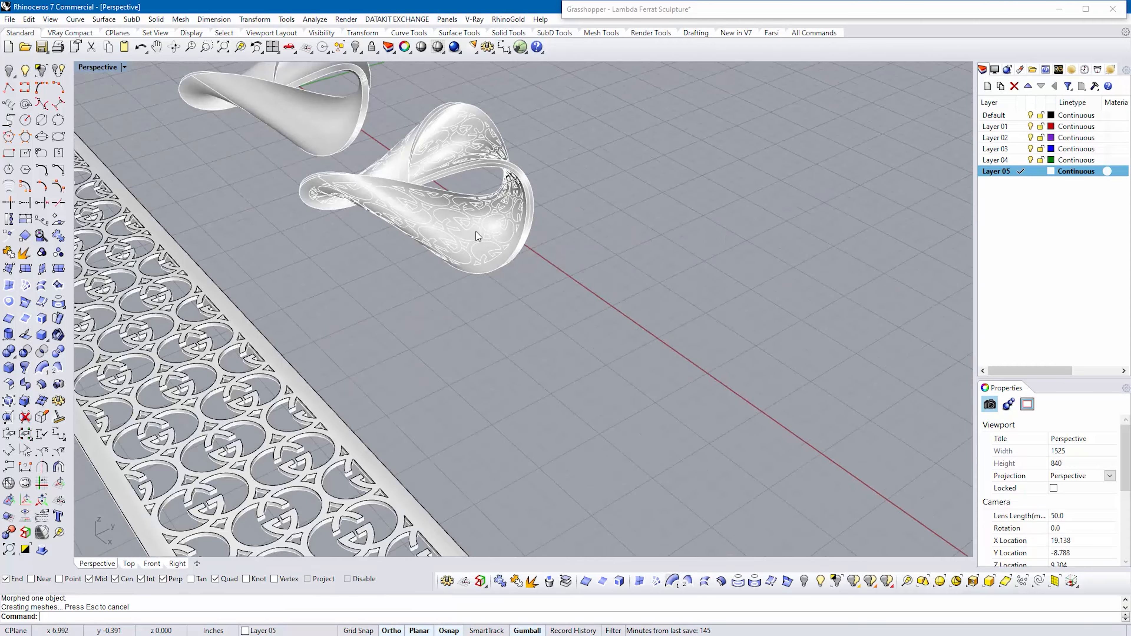
# - Move the mapped perforated solid along the X axis away from the plain form, and delete the geometry left behind
pyautogui.click(480, 230)
pyautogui.click(526, 270)
pyautogui.moveTo(534, 276); pyautogui.dragTo(659, 347, button='right')
pyautogui.moveTo(460, 250); pyautogui.dragTo(809, 249)
pyautogui.moveTo(525, 362); pyautogui.dragTo(319, 231)
pyautogui.write('e')
pyautogui.press('Return')
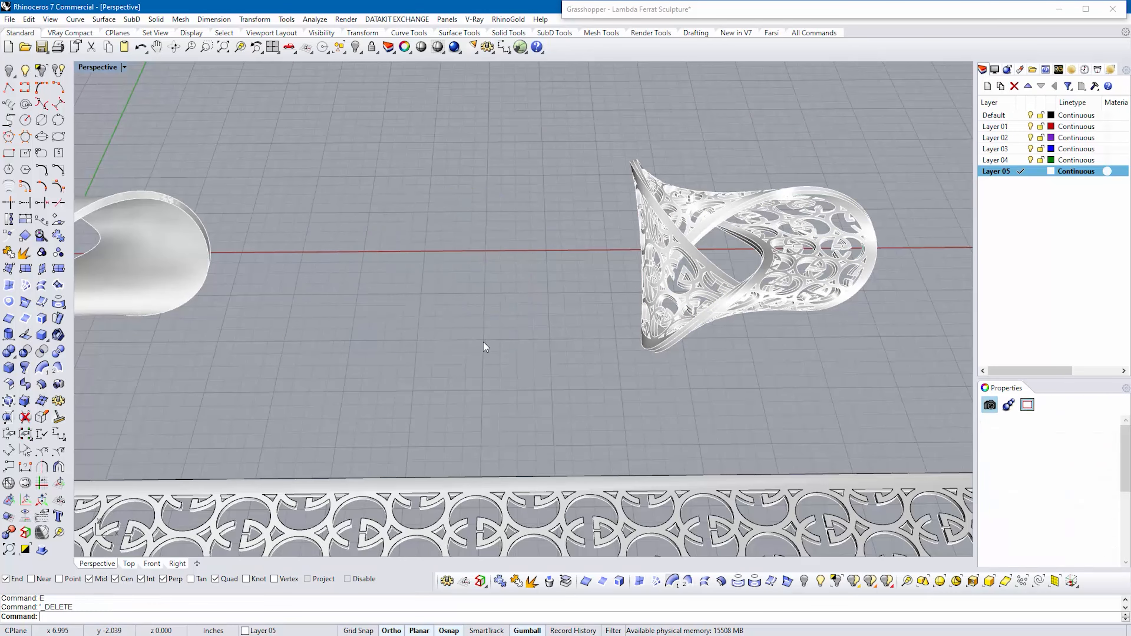
# - Check the mapped sculpture's object type, and explode and rejoin its surfaces into one polysurface
pyautogui.moveTo(664, 294)
pyautogui.keyDown('shift'); pyautogui.mouseDown(button='right')
pyautogui.moveTo(299, 306)
pyautogui.moveTo(312, 294)
pyautogui.moveTo(223, 232)
pyautogui.mouseUp(button='right'); pyautogui.keyUp('shift')
pyautogui.scroll(8, 299, 285)
pyautogui.click(320, 267)
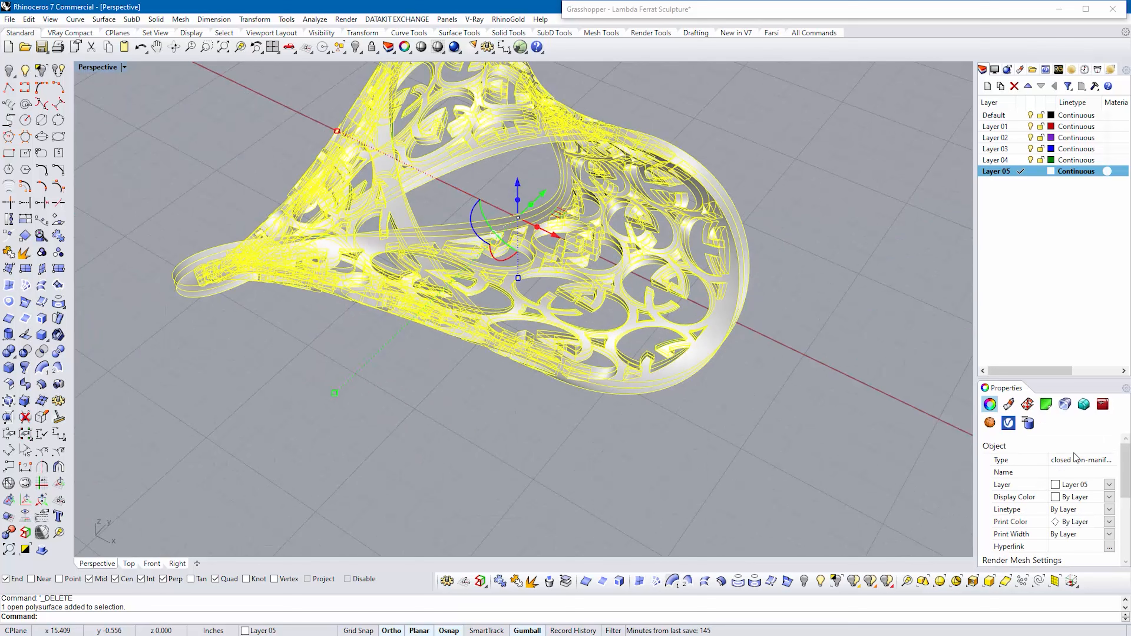
pyautogui.moveTo(1048, 462); pyautogui.dragTo(1029, 461)
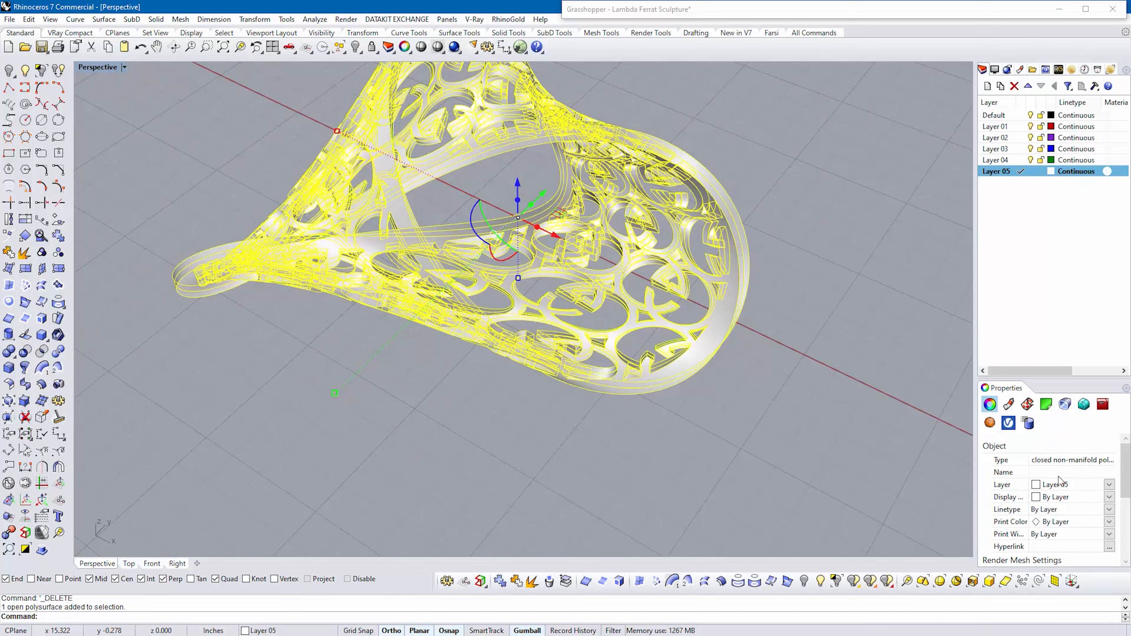
pyautogui.click(533, 587)
pyautogui.click(516, 581)
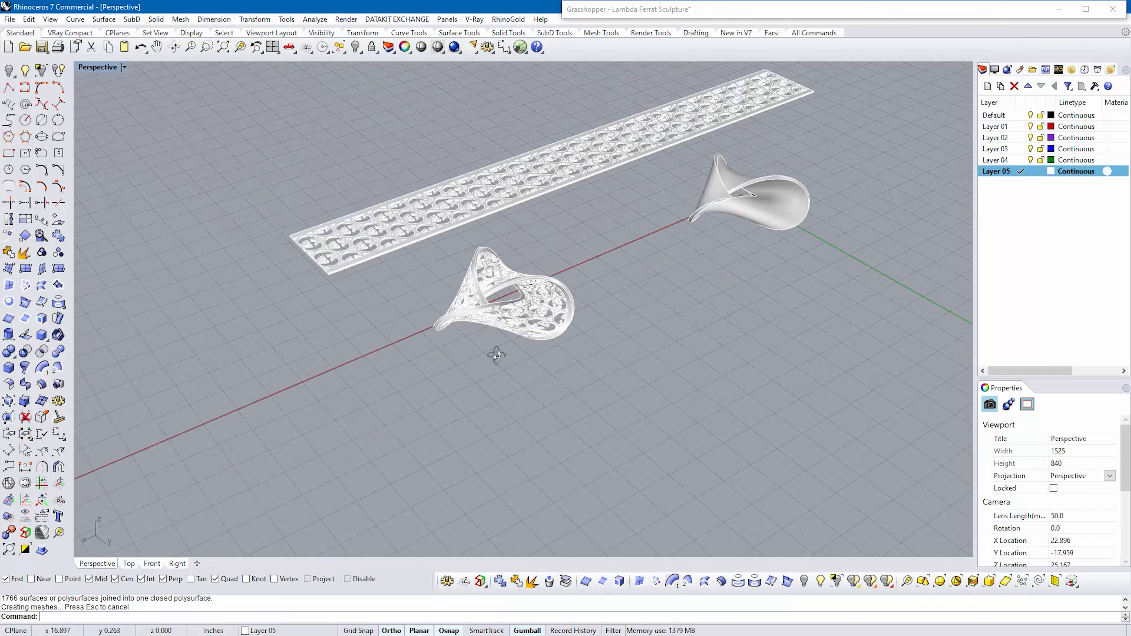
# - Delete the flat pattern strip and the leftover thin edge band
pyautogui.click(392, 186)
pyautogui.press('Delete')
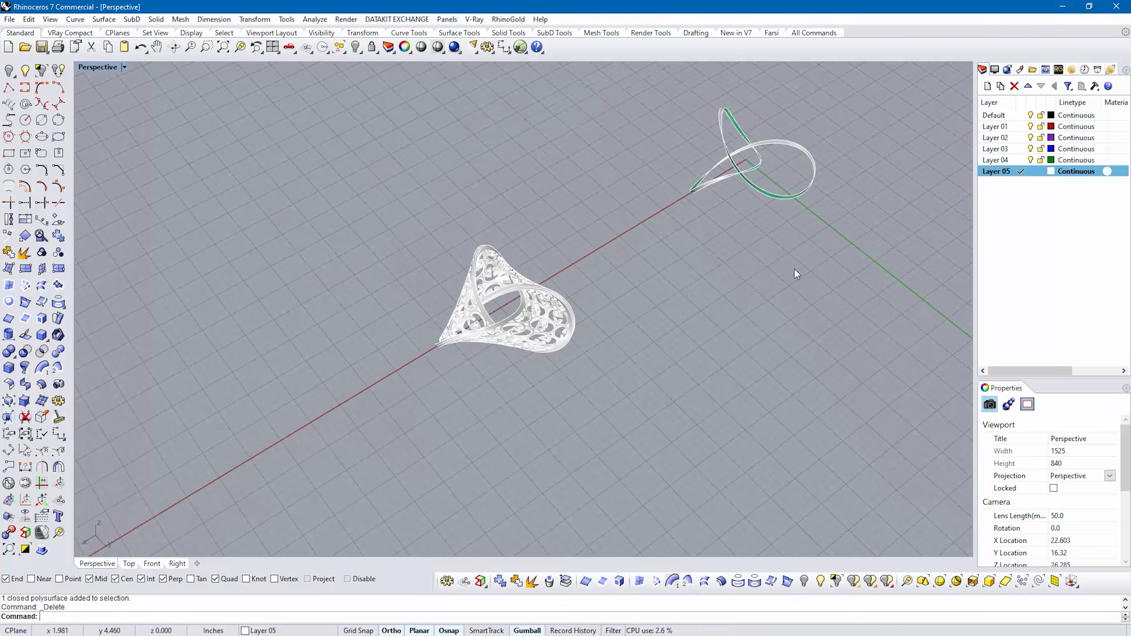
pyautogui.click(787, 197)
pyautogui.press('Delete')
# - Move the perforated sculpture along the X axis back to the origin
pyautogui.click(501, 342)
pyautogui.moveTo(470, 329); pyautogui.dragTo(752, 219)
pyautogui.keyDown('shift'); pyautogui.moveTo(686, 254); pyautogui.dragTo(365, 379, button='right'); pyautogui.keyUp('shift')
pyautogui.scroll(8, 728, 355)
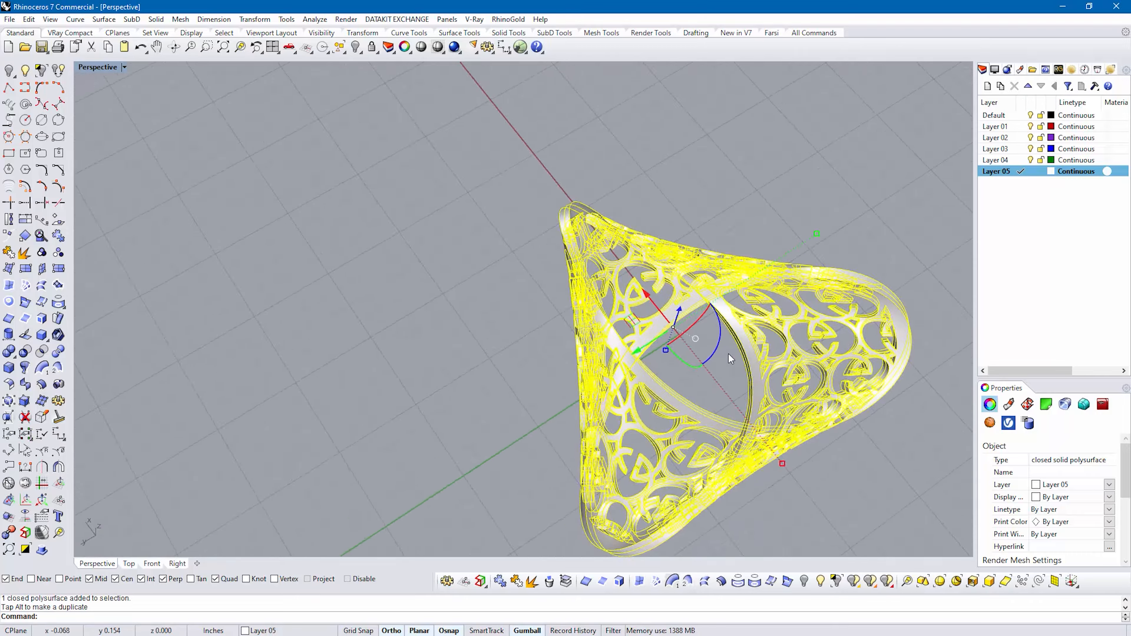
pyautogui.press('Escape')
pyautogui.moveTo(729, 359); pyautogui.dragTo(551, 297, button='right')
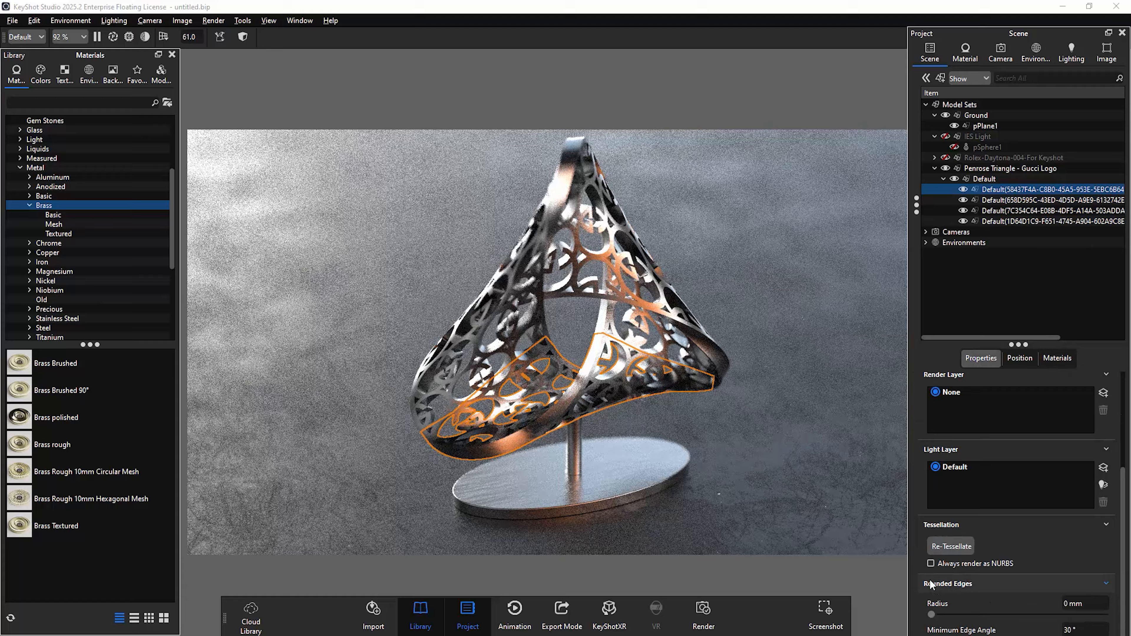
# - Switch to KeyShot and set the Rounded Edges radius of an individual sculpture part to 0.2 mm
pyautogui.click(1085, 603)
pyautogui.press('Return')
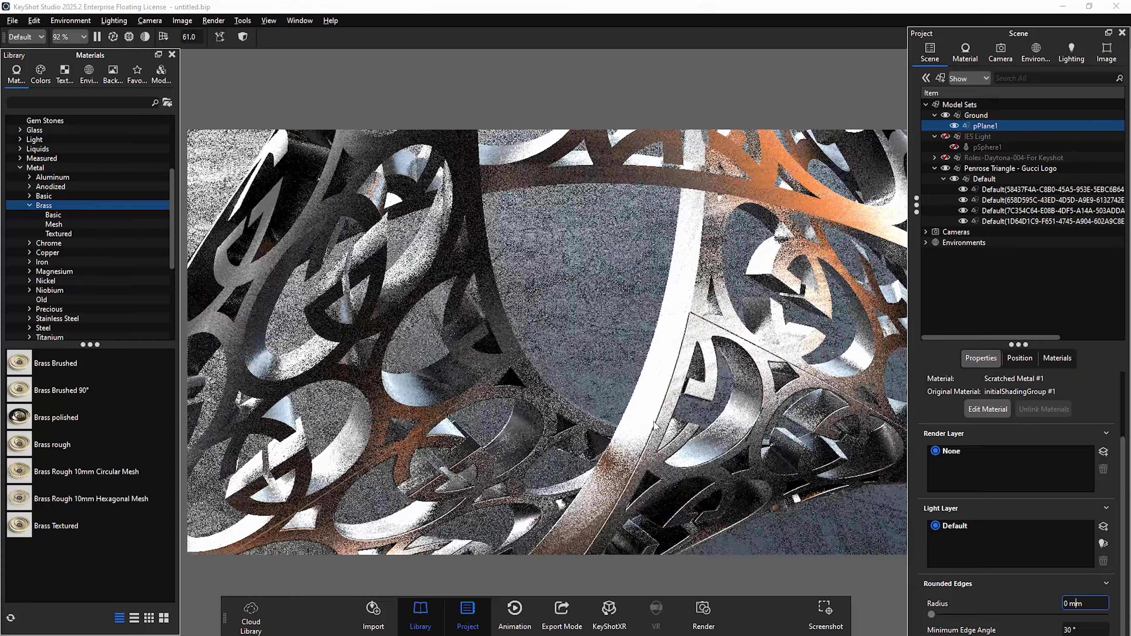
pyautogui.click(653, 426)
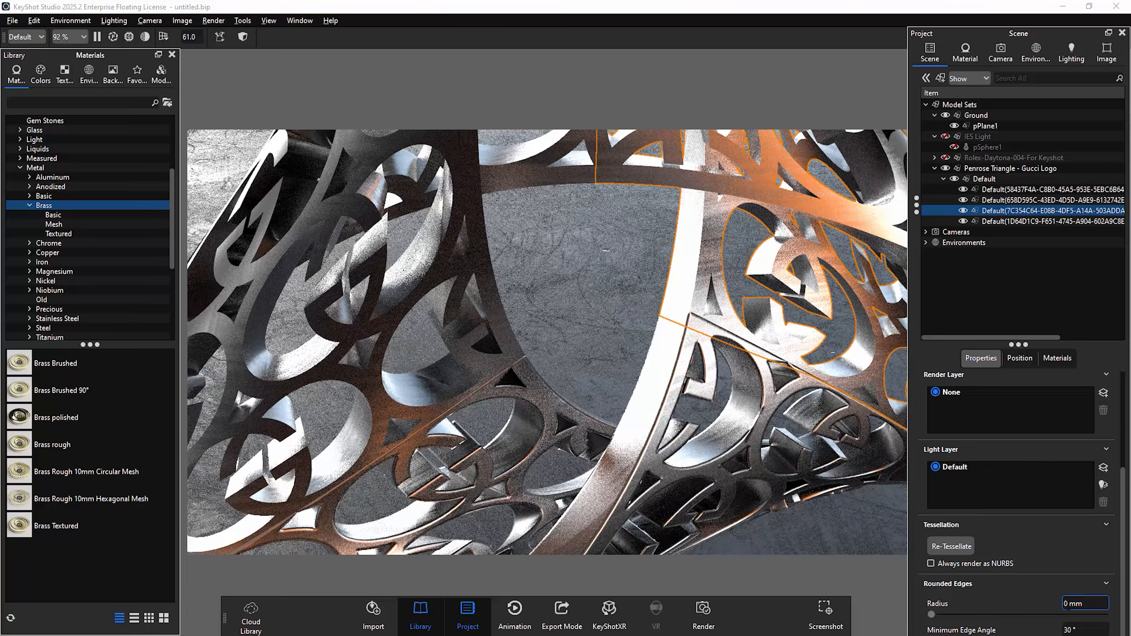
pyautogui.write('.2')
pyautogui.press('Return')
pyautogui.scroll(-5, 712, 228)
pyautogui.scroll(10, 713, 228)
# - Select all four parts of the Penrose Triangle - Gucci Logo model and set their Rounded Edges radius to 0.2 mm
pyautogui.click(1052, 189)
pyautogui.keyDown('shift'); pyautogui.click(1052, 222); pyautogui.keyUp('shift')
pyautogui.moveTo(1091, 604); pyautogui.dragTo(1056, 612)
pyautogui.write('0.2')
pyautogui.press('Return')
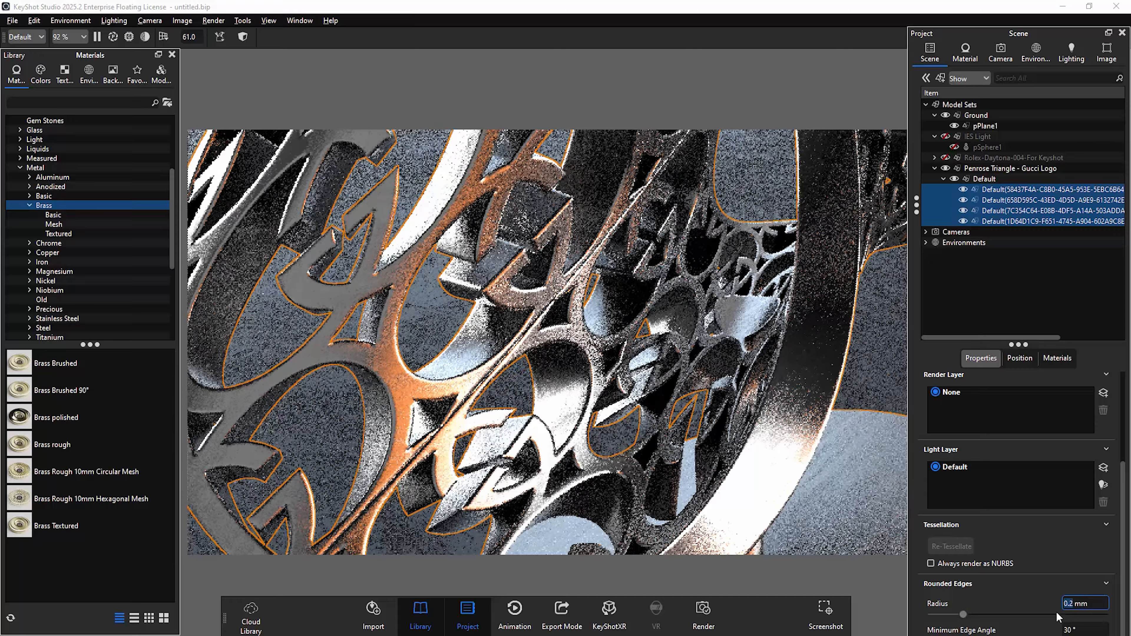
pyautogui.scroll(-15, 756, 282)
pyautogui.click(756, 281)
pyautogui.moveTo(756, 278)
pyautogui.mouseDown()
pyautogui.moveTo(784, 470)
pyautogui.moveTo(635, 440)
pyautogui.moveTo(728, 488)
pyautogui.moveTo(628, 396)
pyautogui.mouseUp()
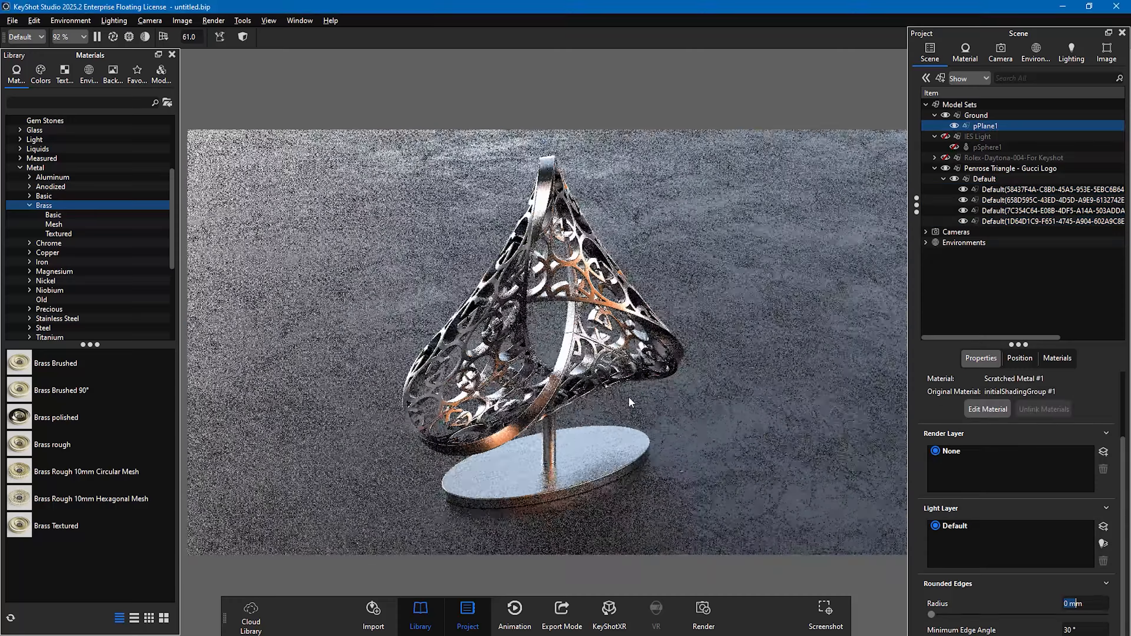